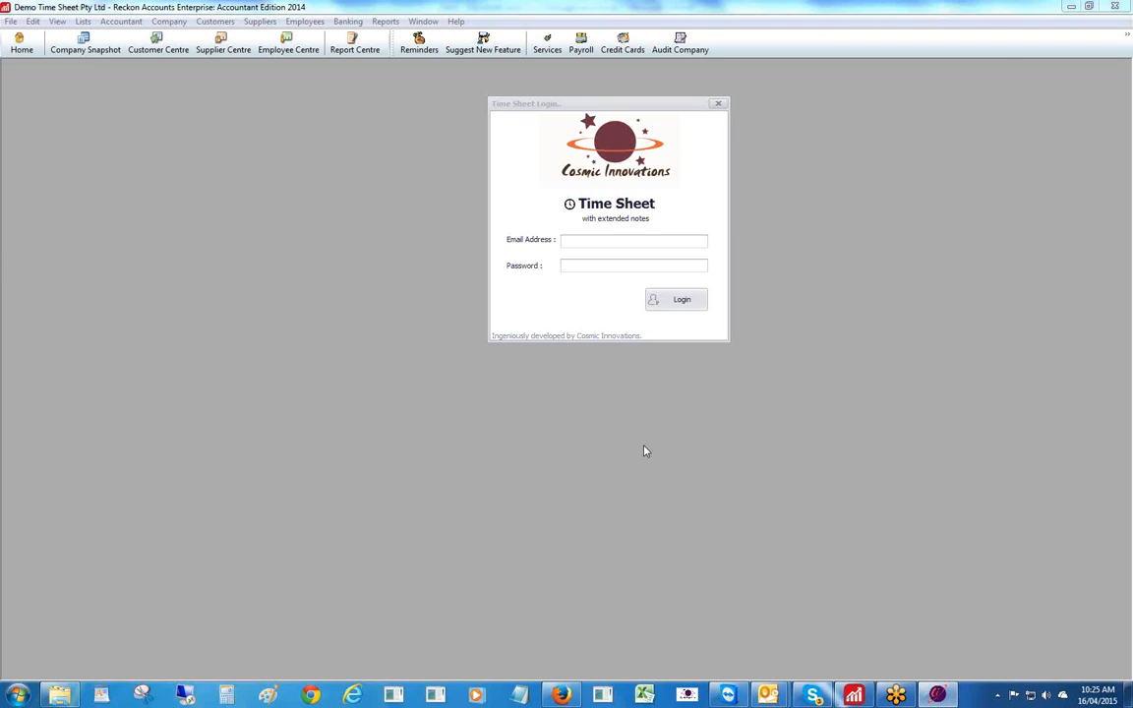
# - Sign in to the time sheet add-on with the employee's login name and password
pyautogui.click(577, 241)
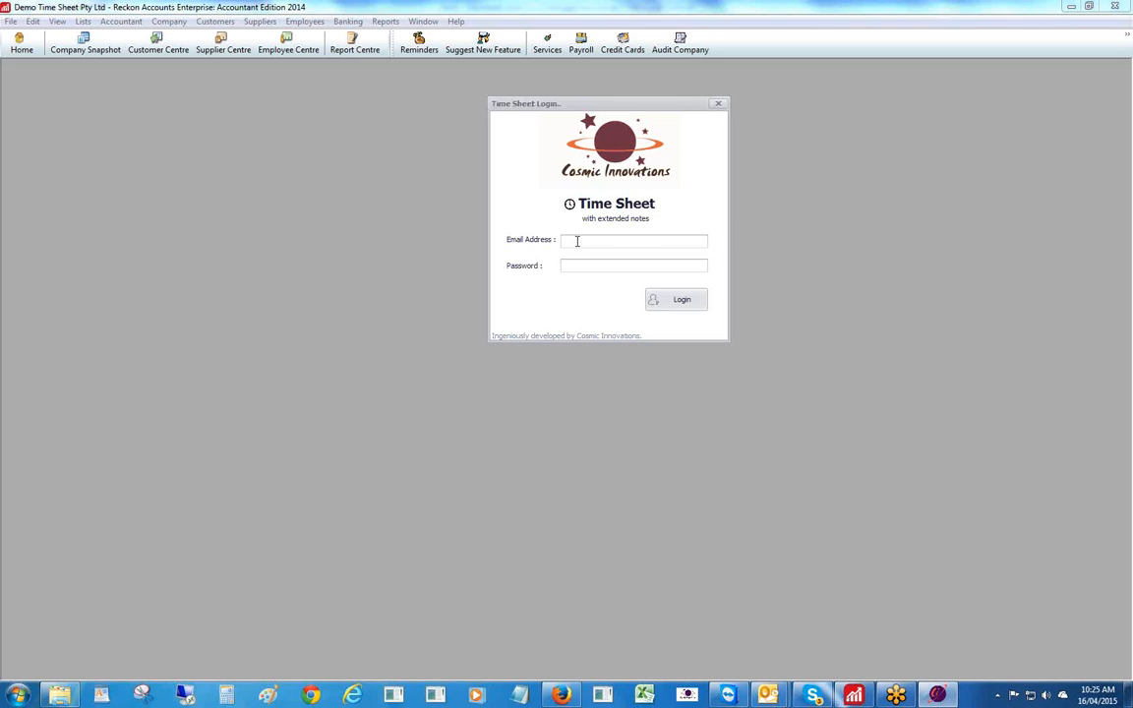
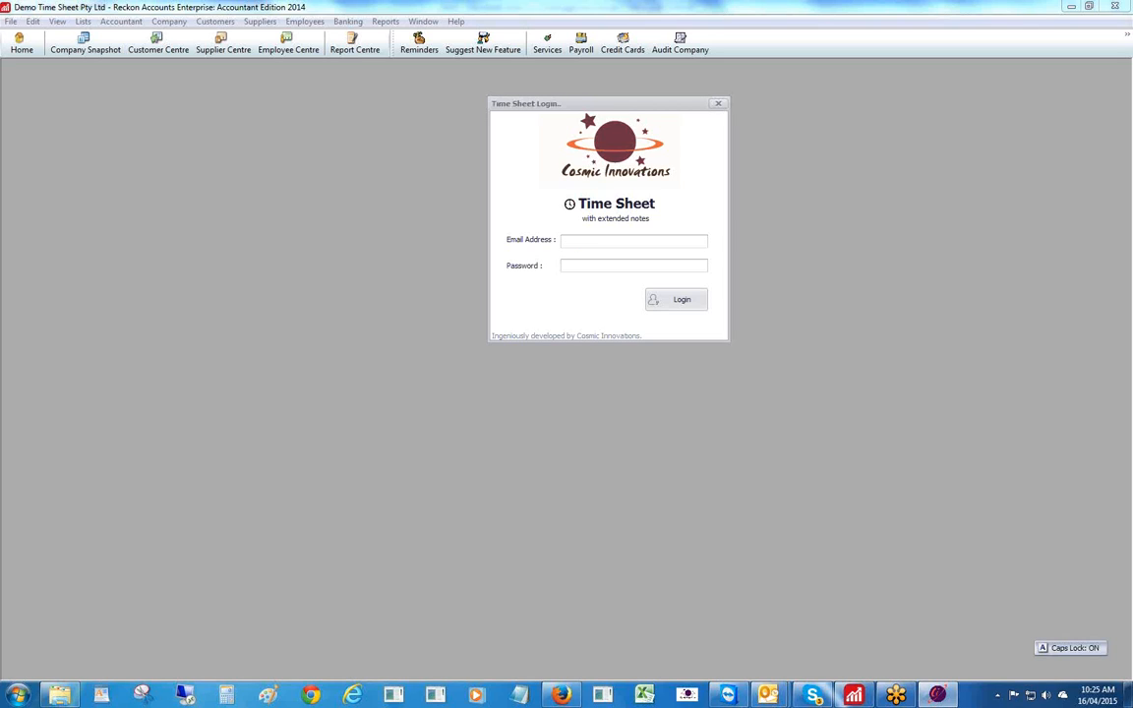
pyautogui.press('Tab')
pyautogui.write('******')
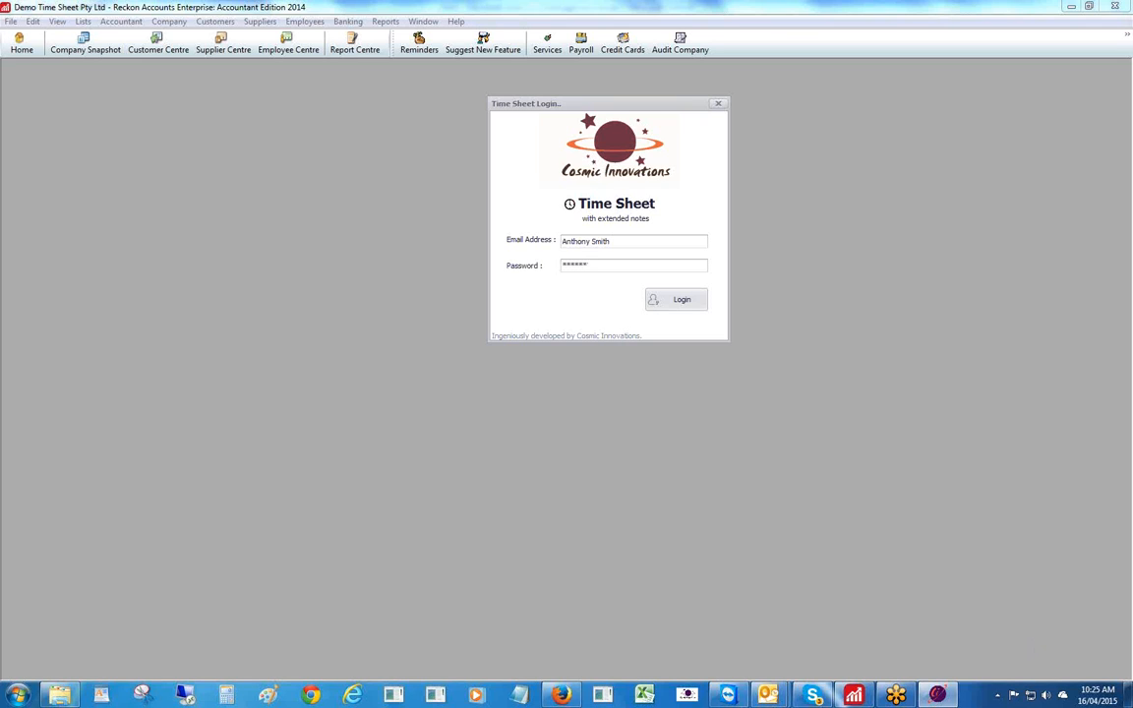
pyautogui.click(677, 300)
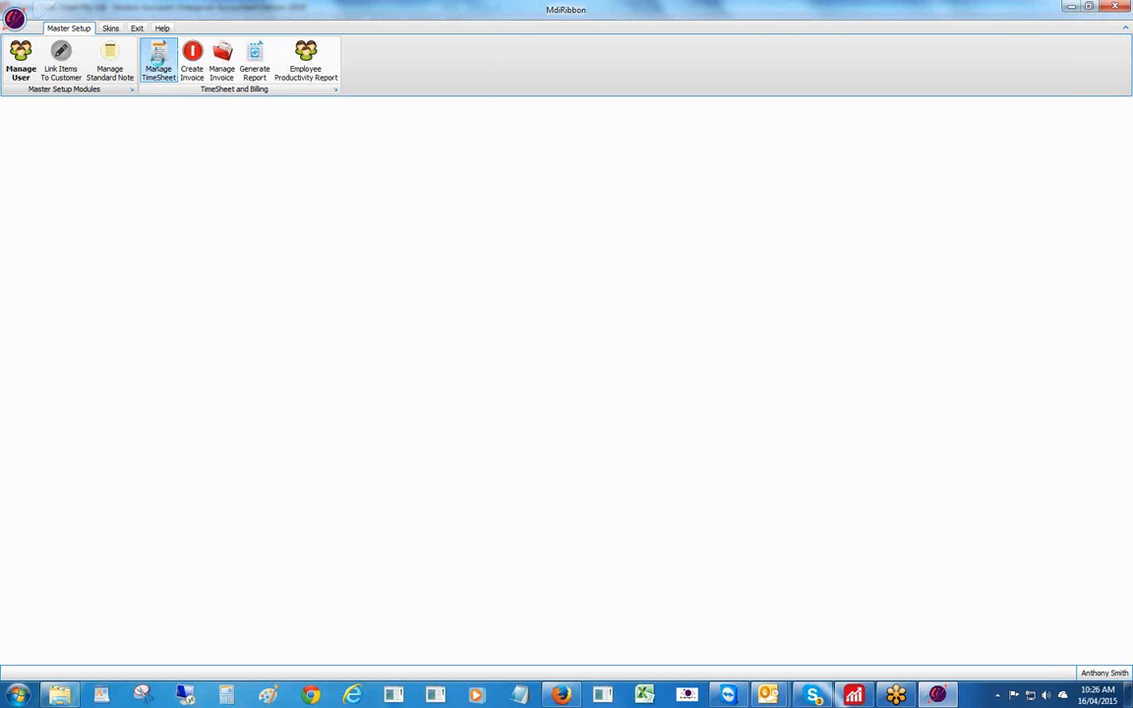
# - Open the Manage TimeSheet module from the ribbon
pyautogui.click(158, 61)
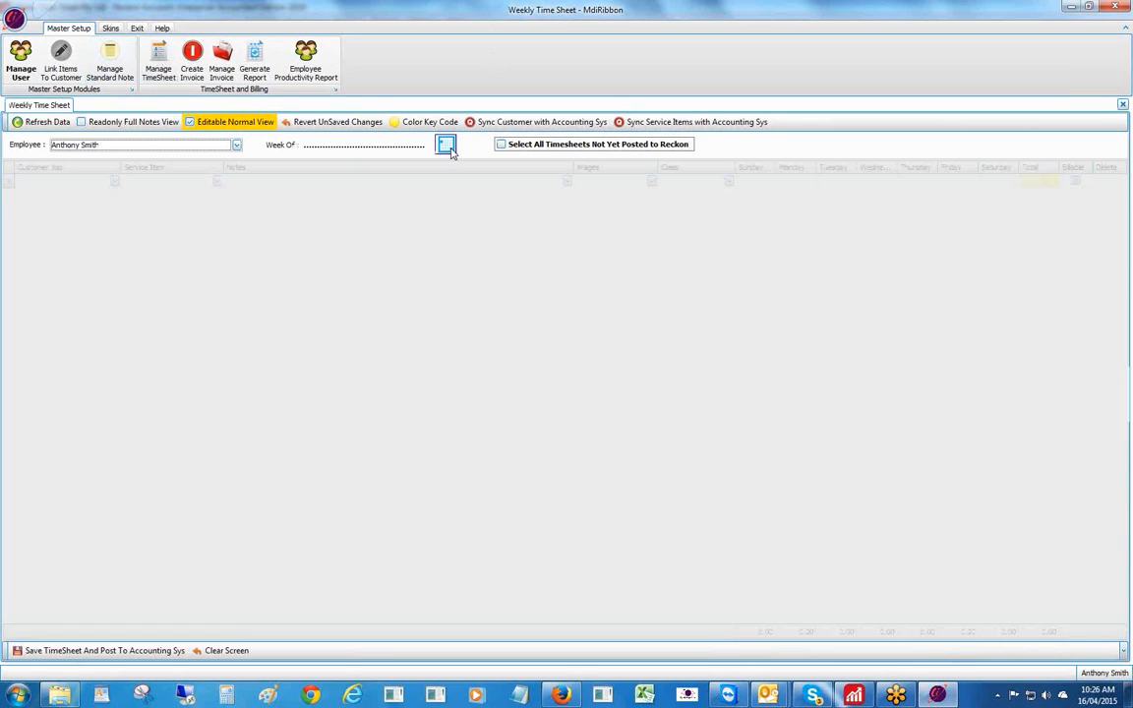
# - Show the timesheet for the week starting 17 May 2015
pyautogui.click(446, 144)
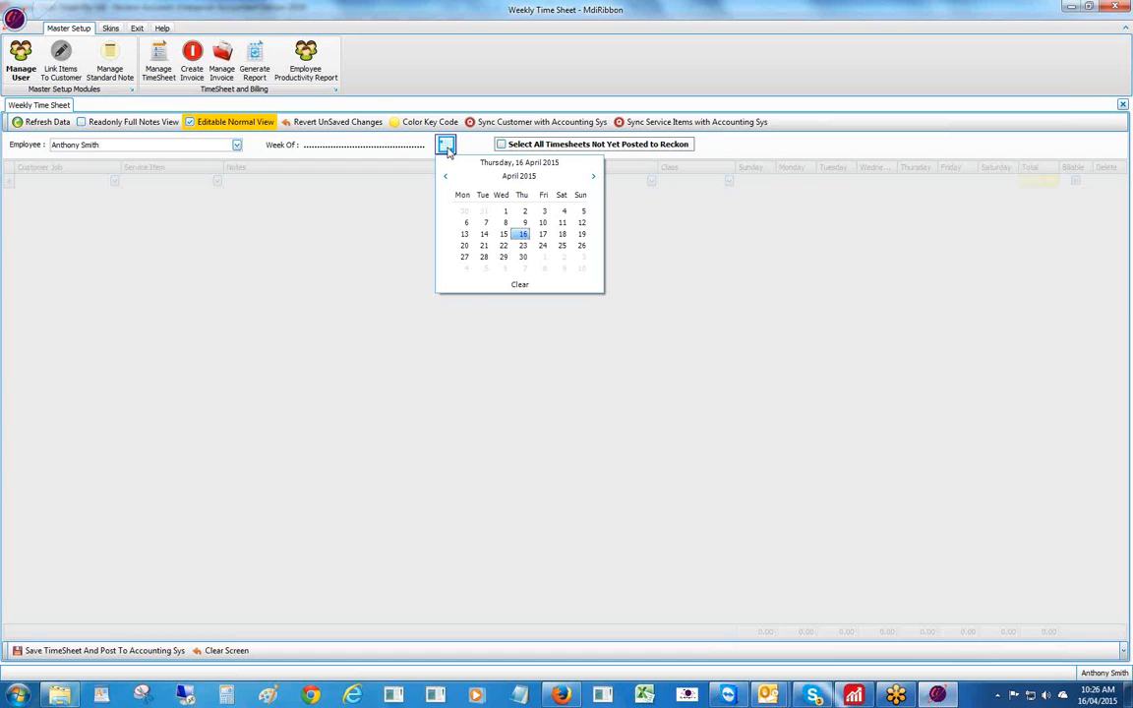
pyautogui.click(593, 176)
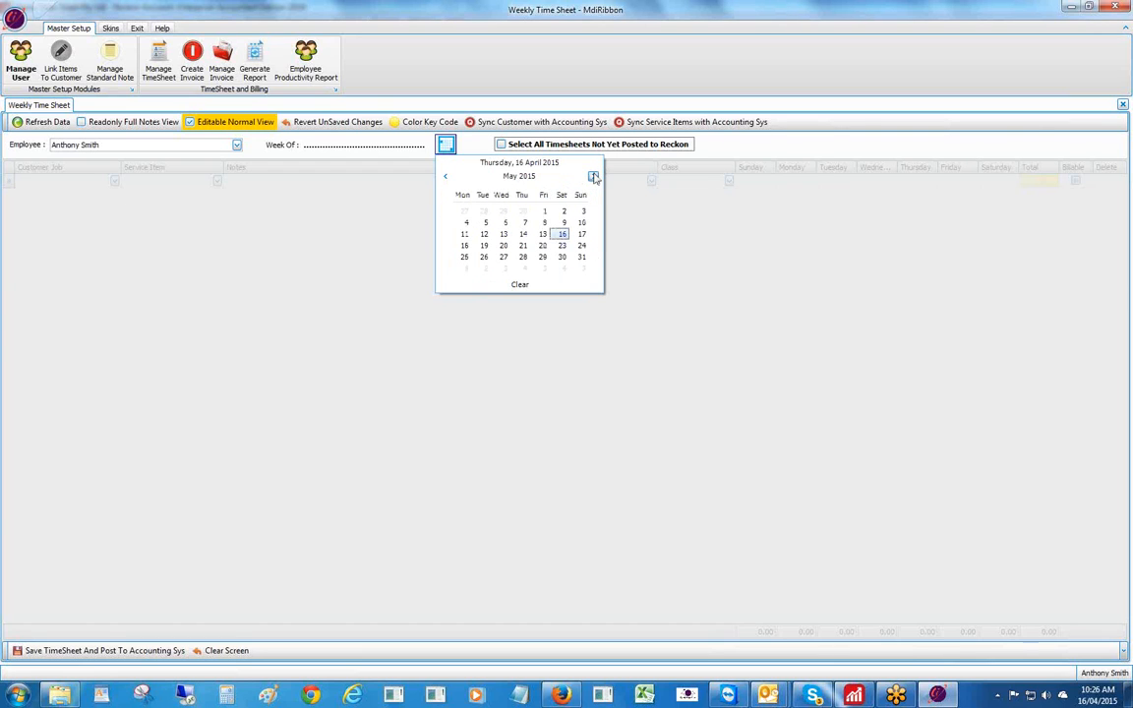
pyautogui.click(584, 241)
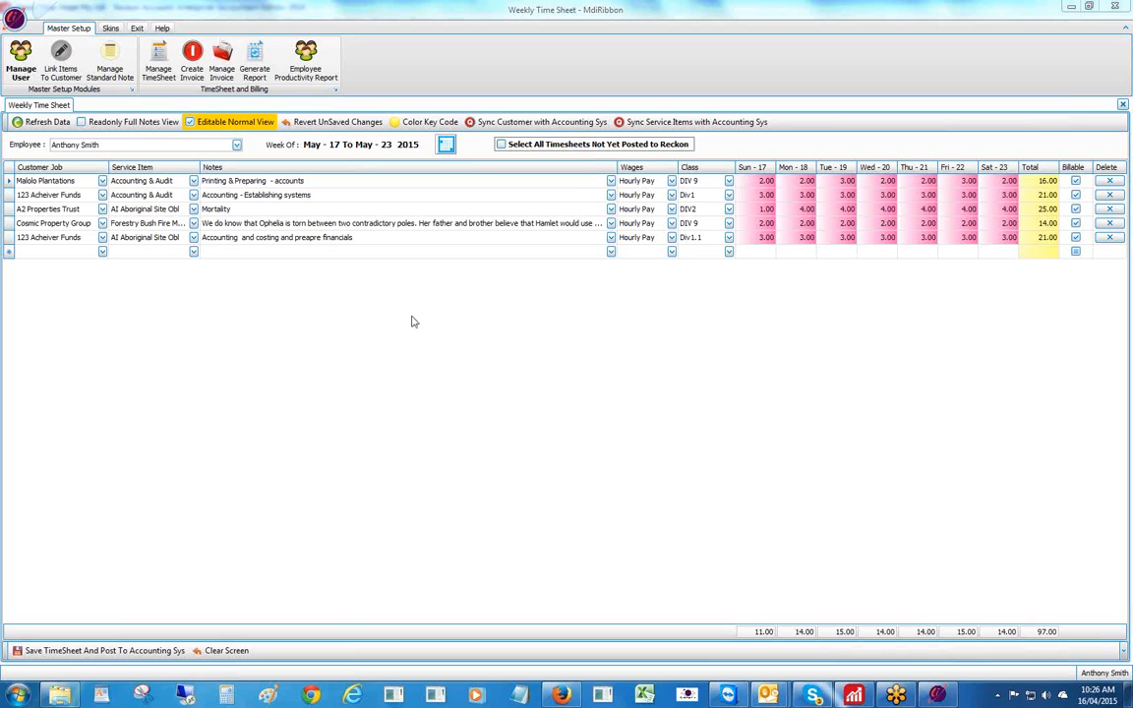
# - Review the row Color Key Code legend, then go to Manage Standard Note
pyautogui.click(443, 122)
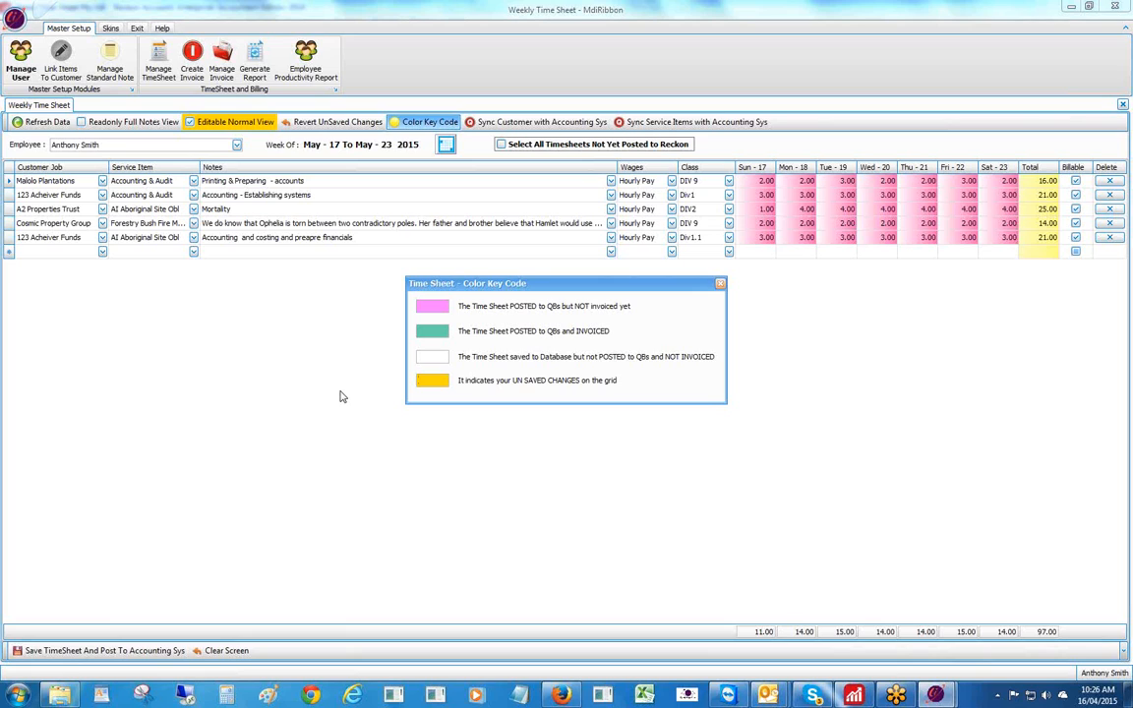
pyautogui.click(719, 285)
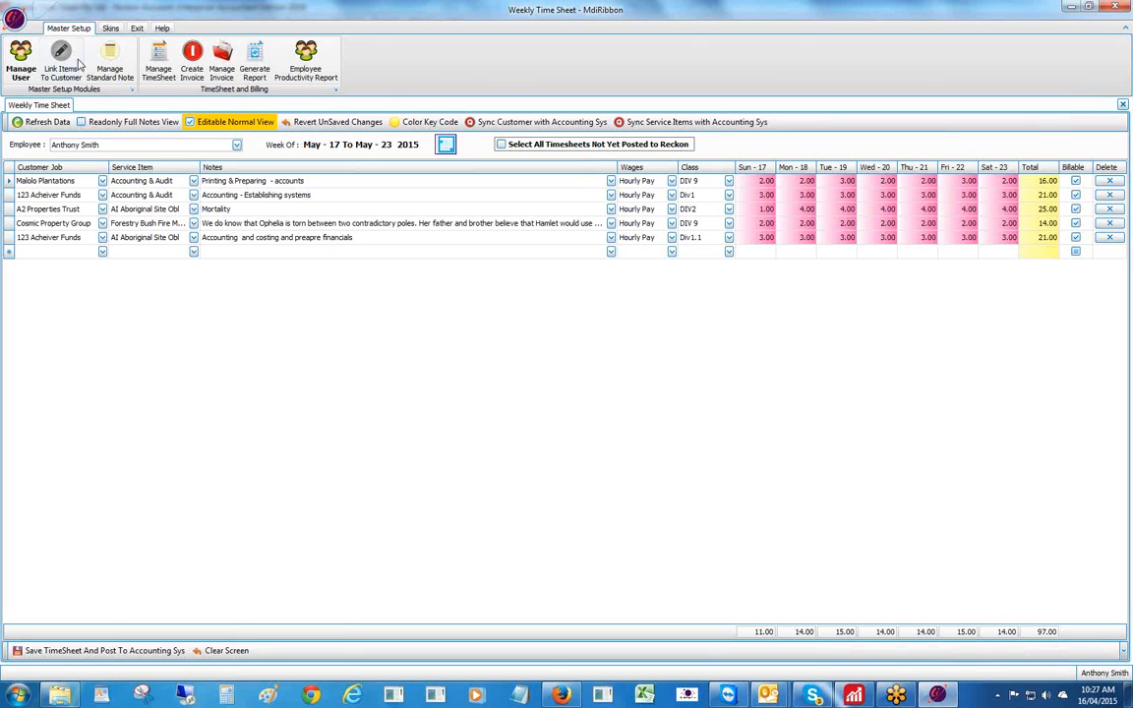
pyautogui.click(111, 57)
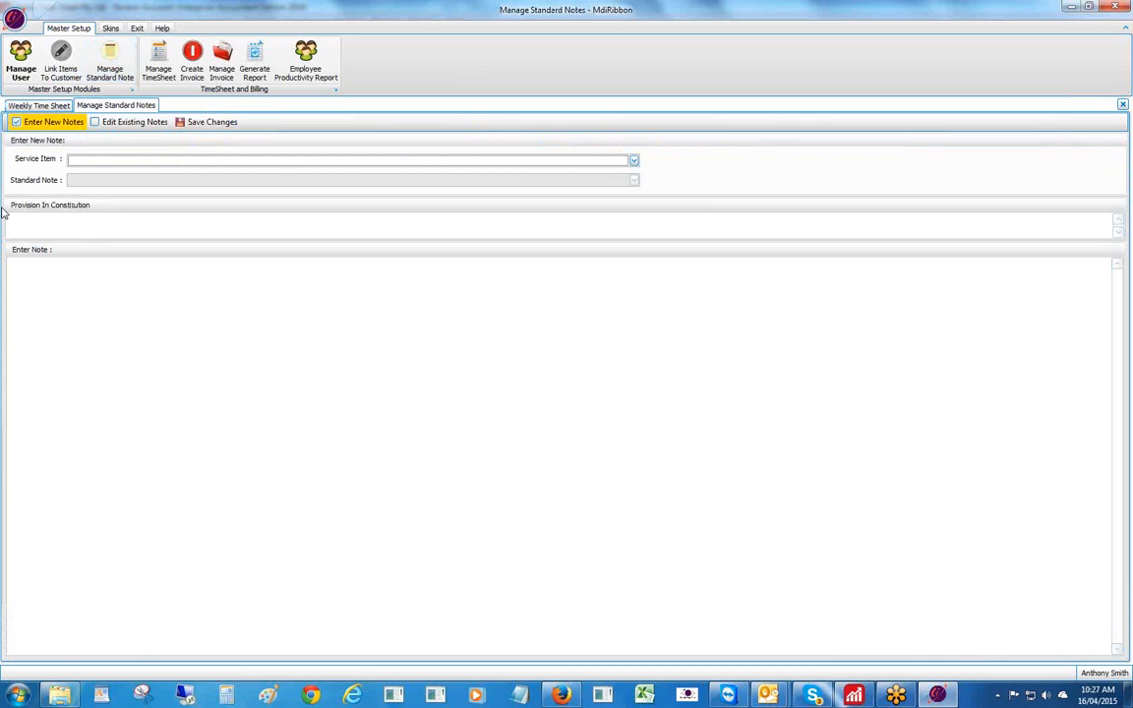
# - Choose Due Diligence as the service item for a new standard note
pyautogui.click(634, 160)
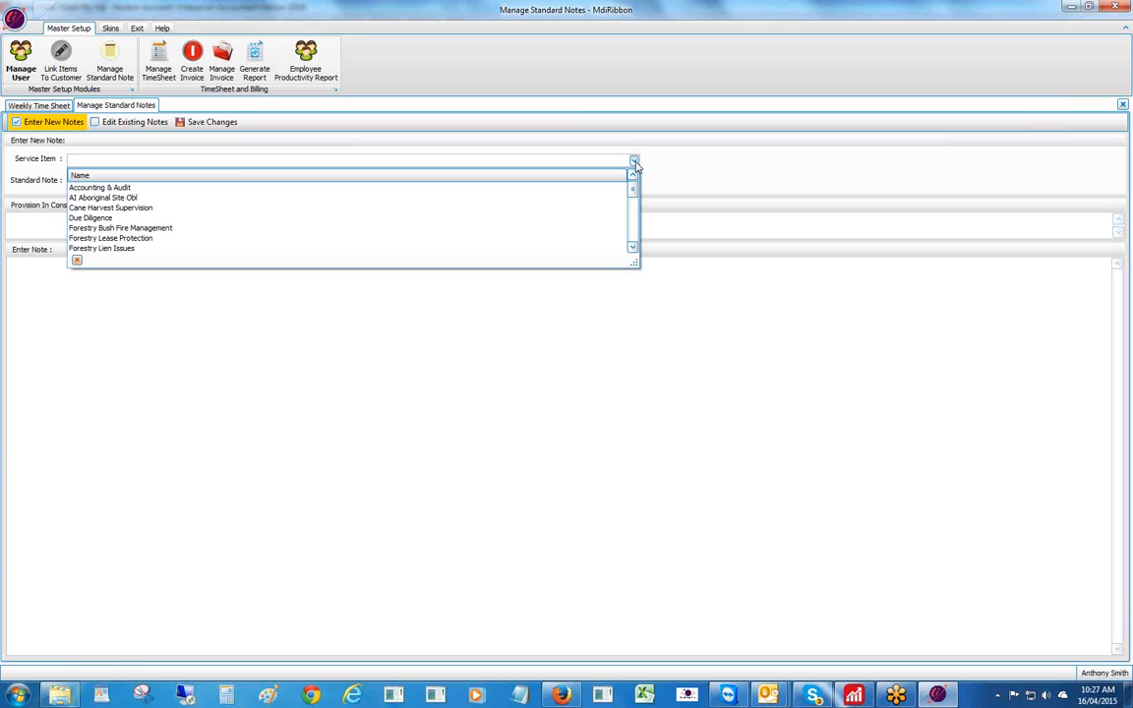
pyautogui.click(633, 247)
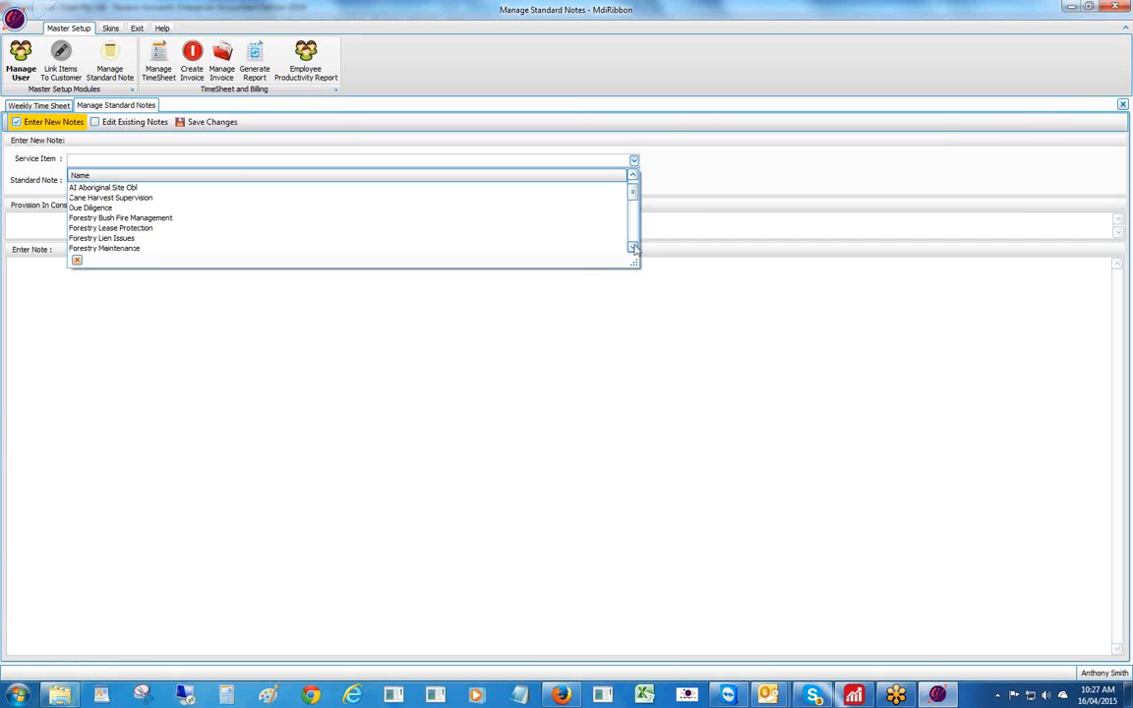
pyautogui.click(632, 247)
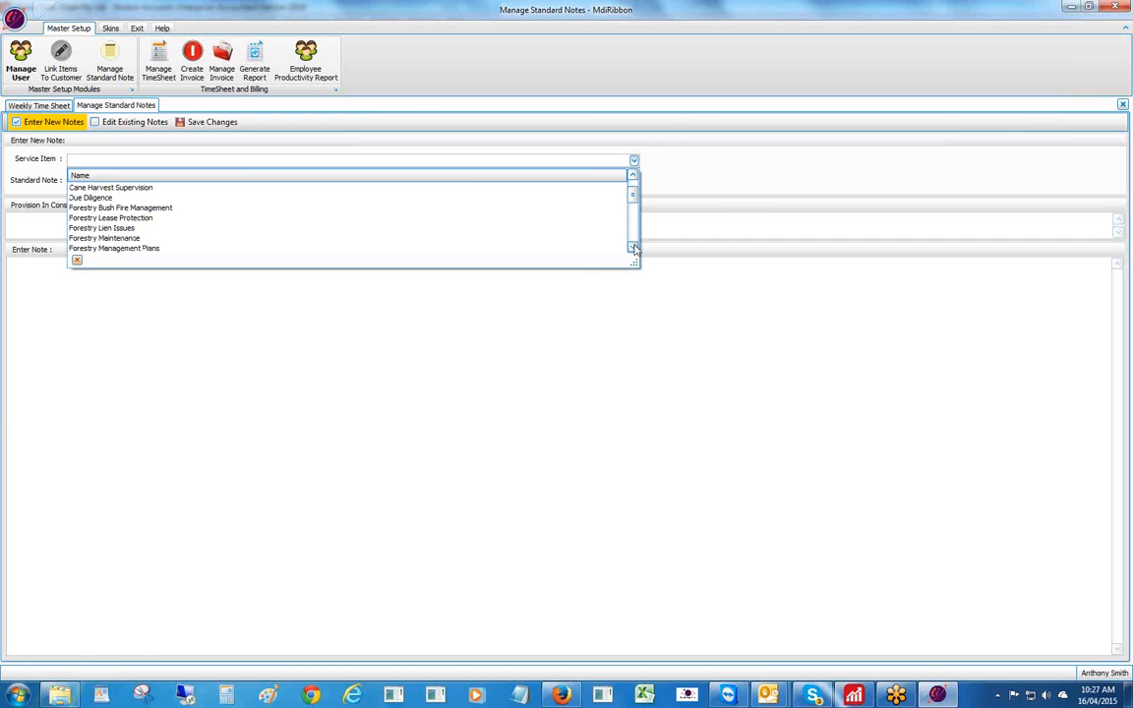
pyautogui.click(632, 248)
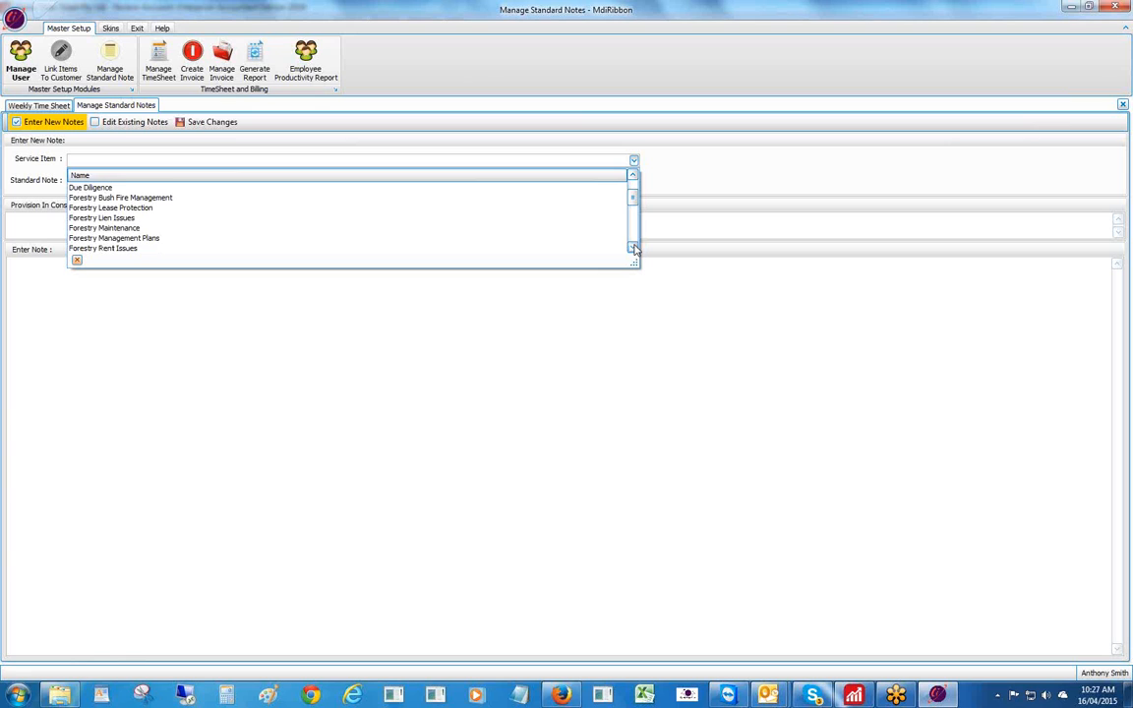
pyautogui.click(105, 188)
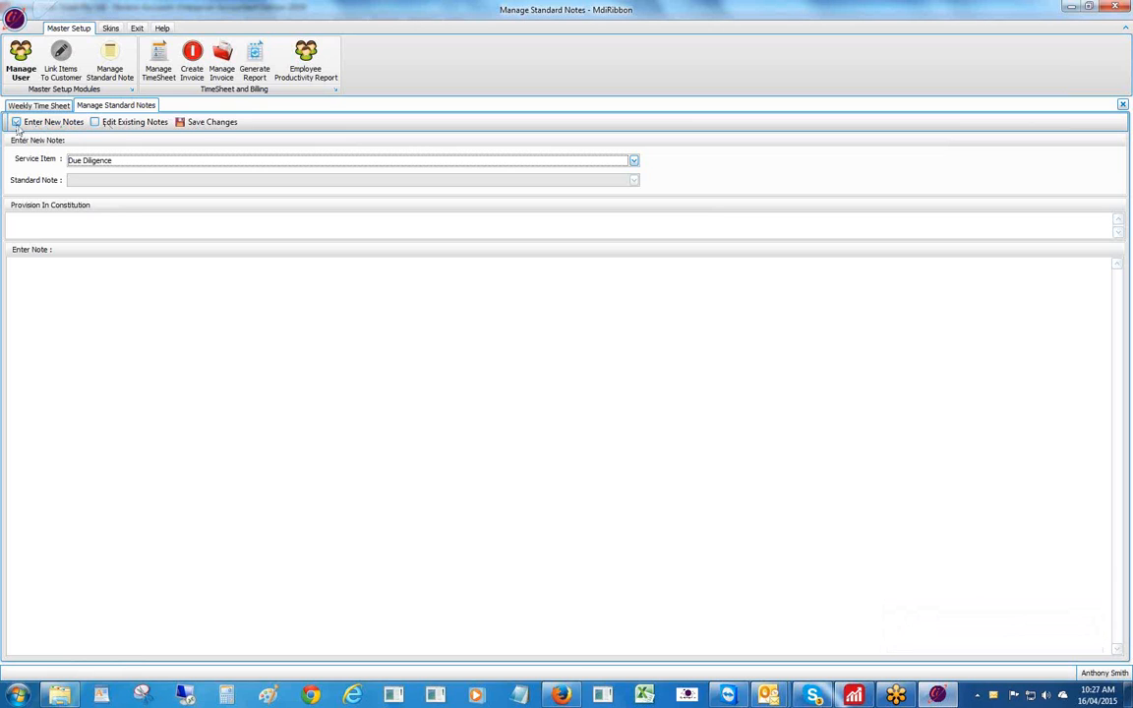
pyautogui.click(55, 277)
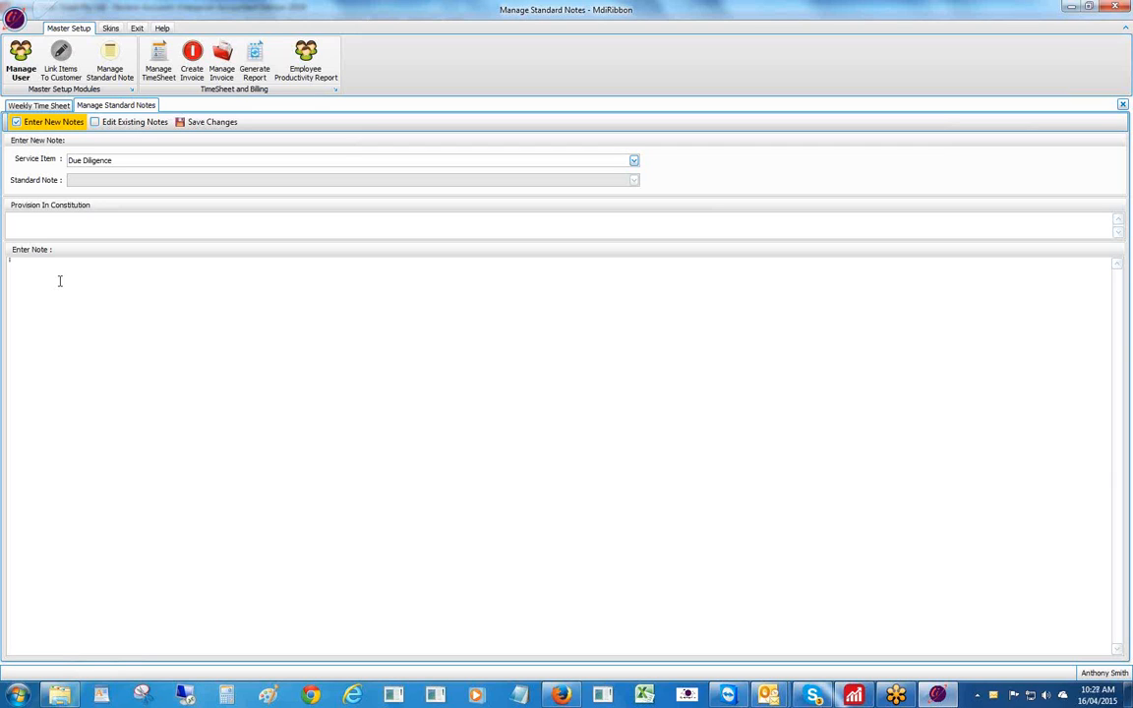
# - Save a Due Diligence note reading 'This is a test on how to link notes to service items'
pyautogui.write('Th')
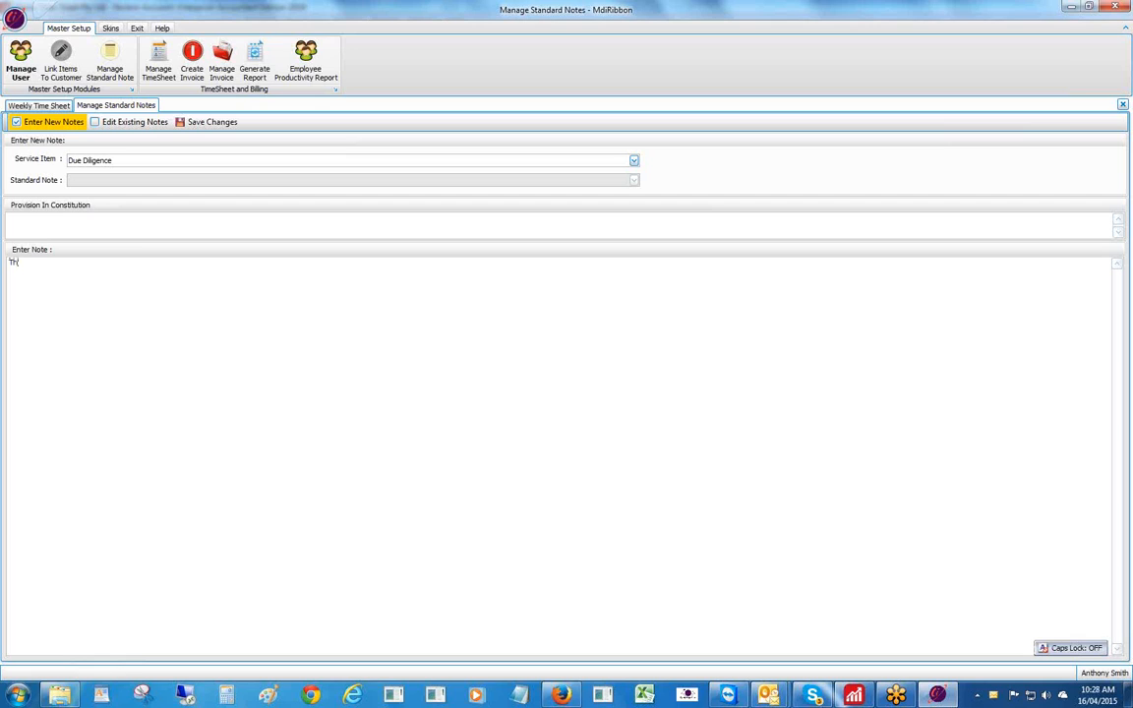
pyautogui.write('is is')
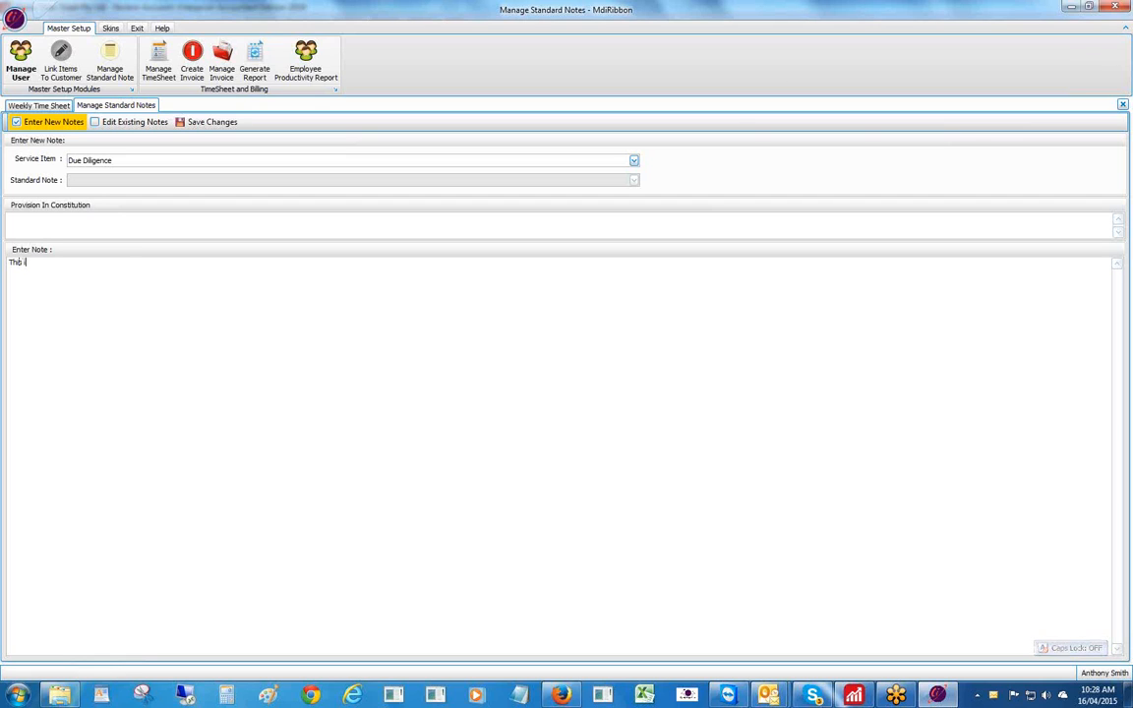
pyautogui.press('BackSpace')
pyautogui.press('BackSpace')
pyautogui.press('BackSpace')
pyautogui.write('is a test ')
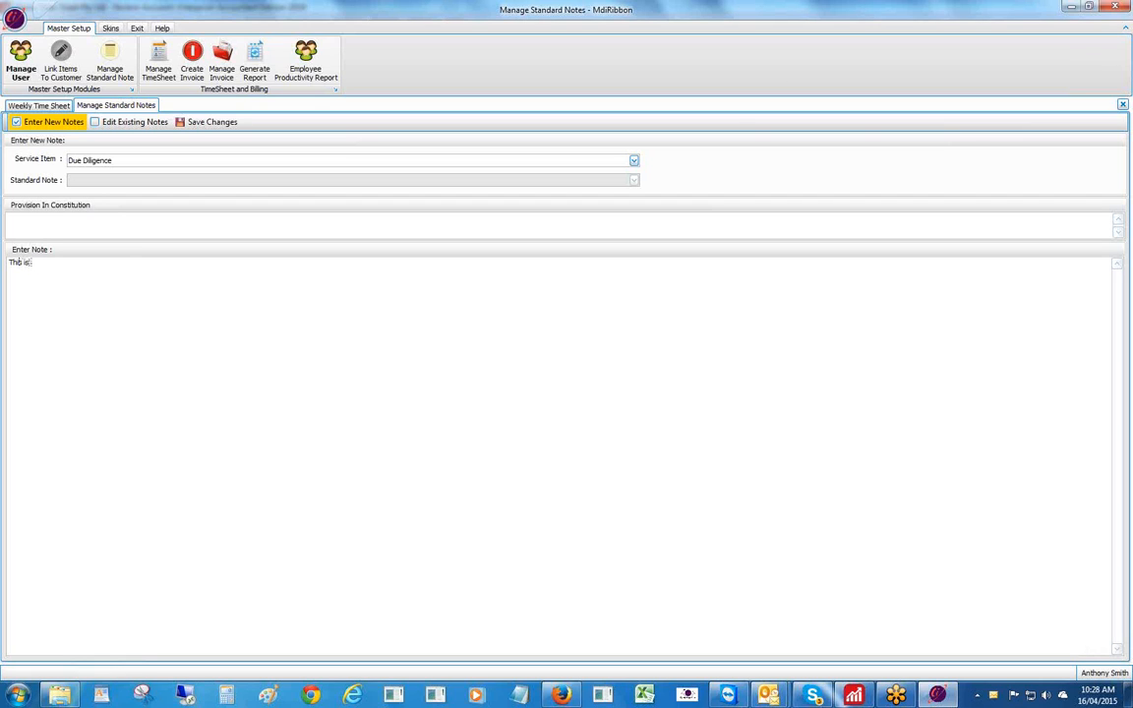
pyautogui.write('on how')
pyautogui.write(' to')
pyautogui.write(' lin')
pyautogui.write('k ')
pyautogui.write('e')
pyautogui.write(' notes')
pyautogui.write(' to ')
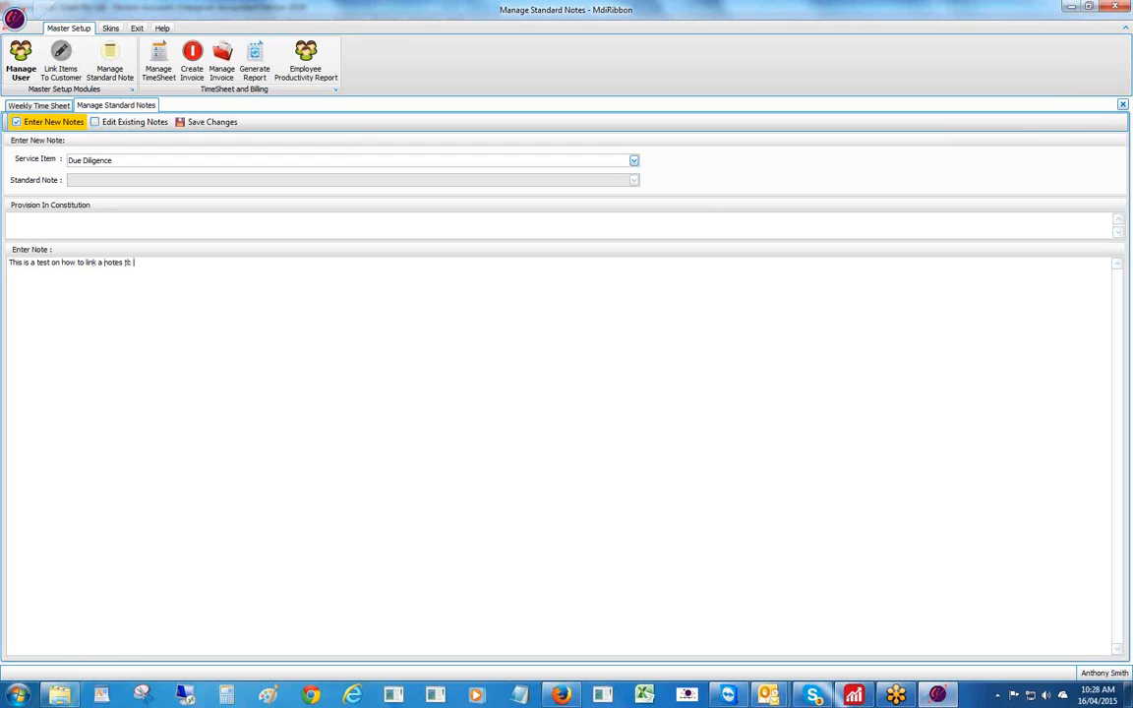
pyautogui.write('service items ......chandra')
pyautogui.click(185, 122)
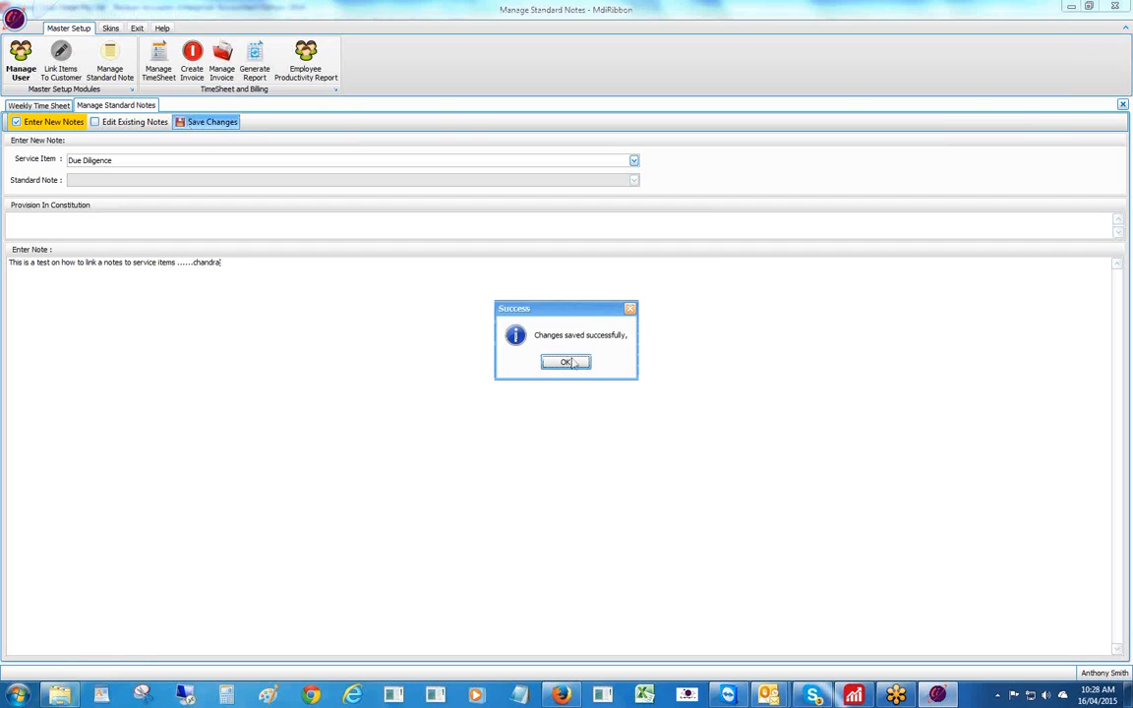
pyautogui.click(566, 362)
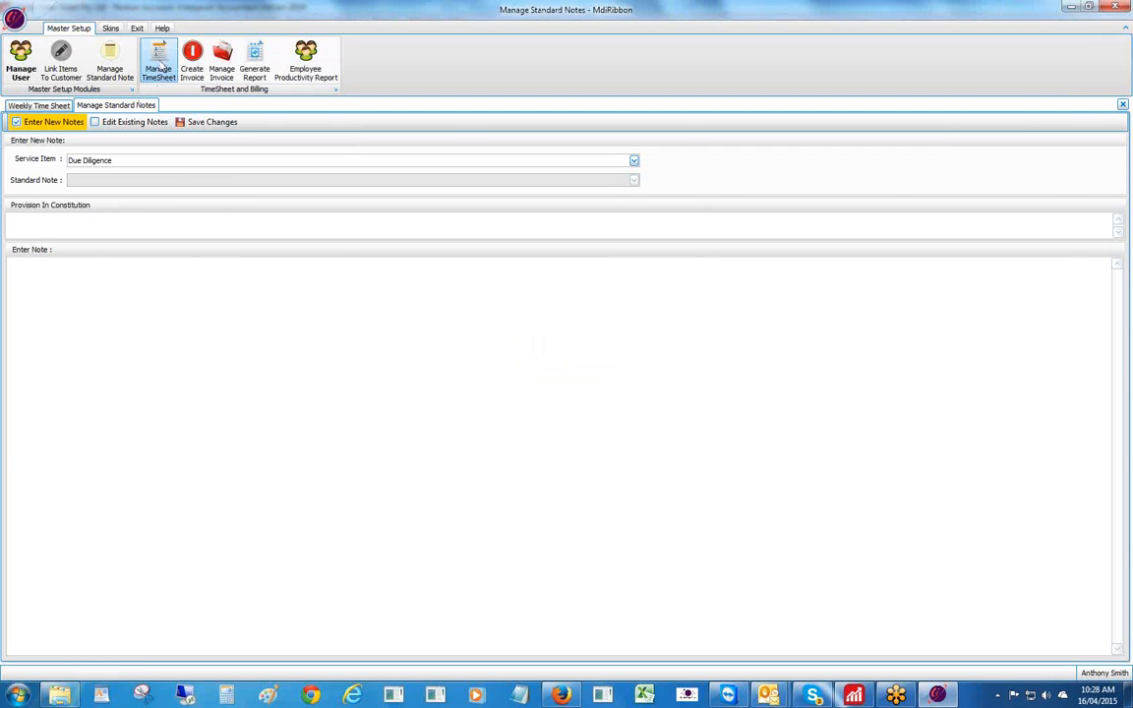
# - On the weekly timesheet, add a row with customer Malolo Plantations and service Due Diligence
pyautogui.click(158, 67)
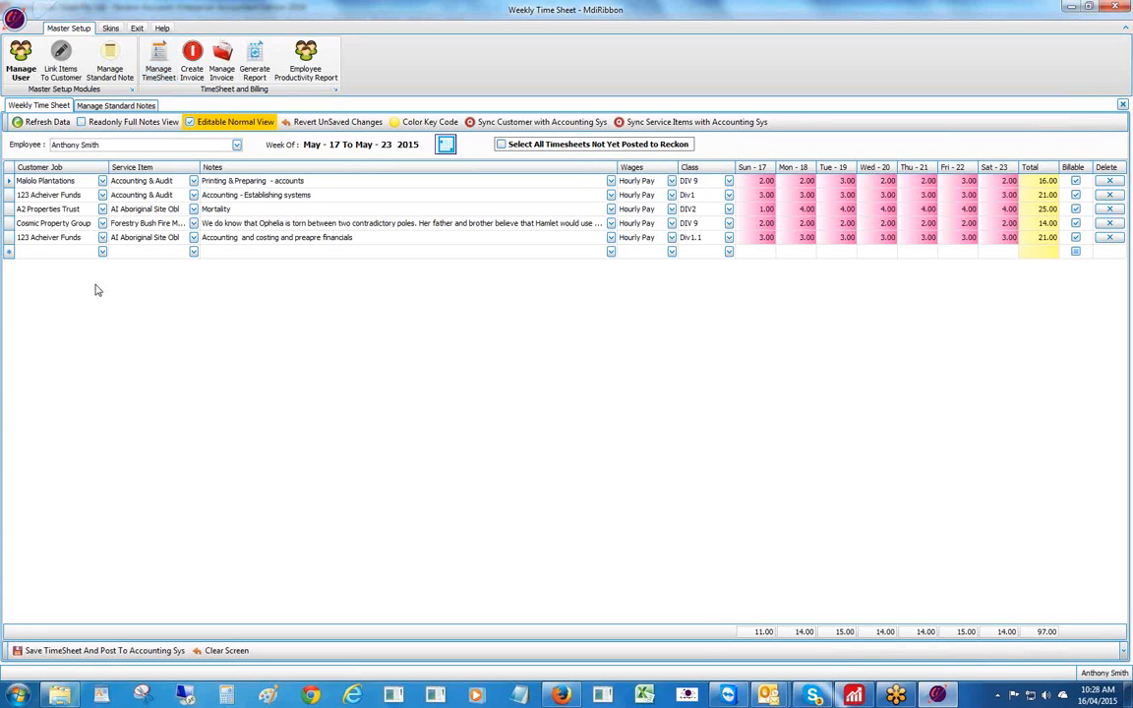
pyautogui.click(103, 252)
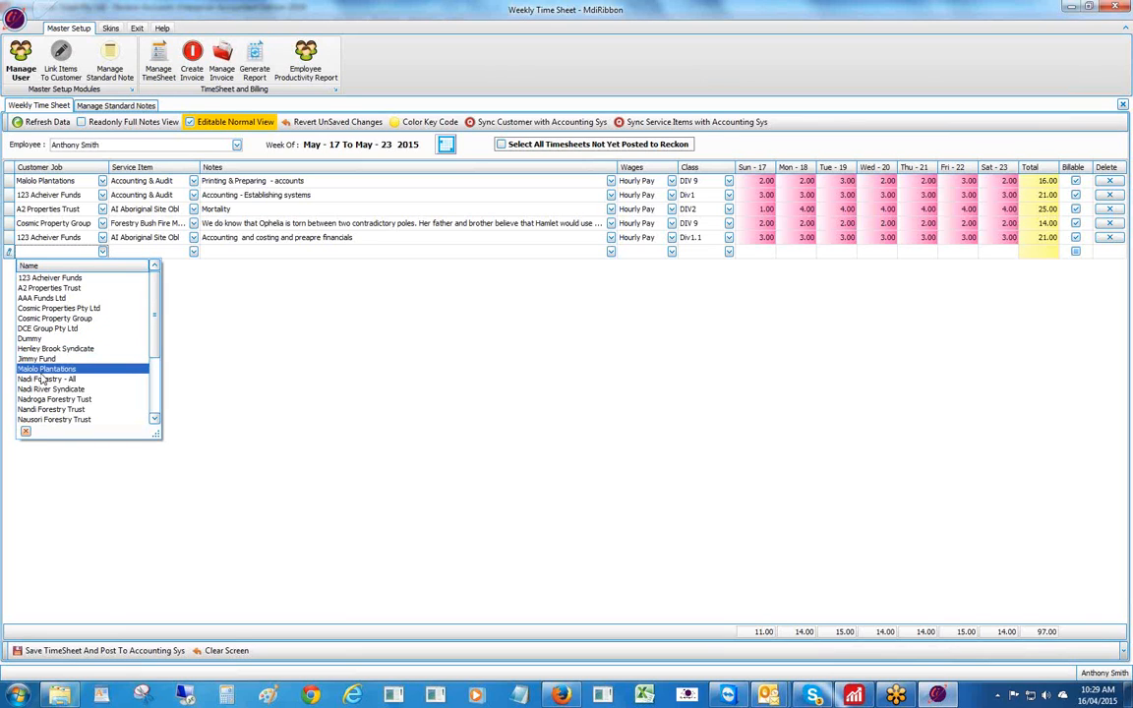
pyautogui.click(63, 368)
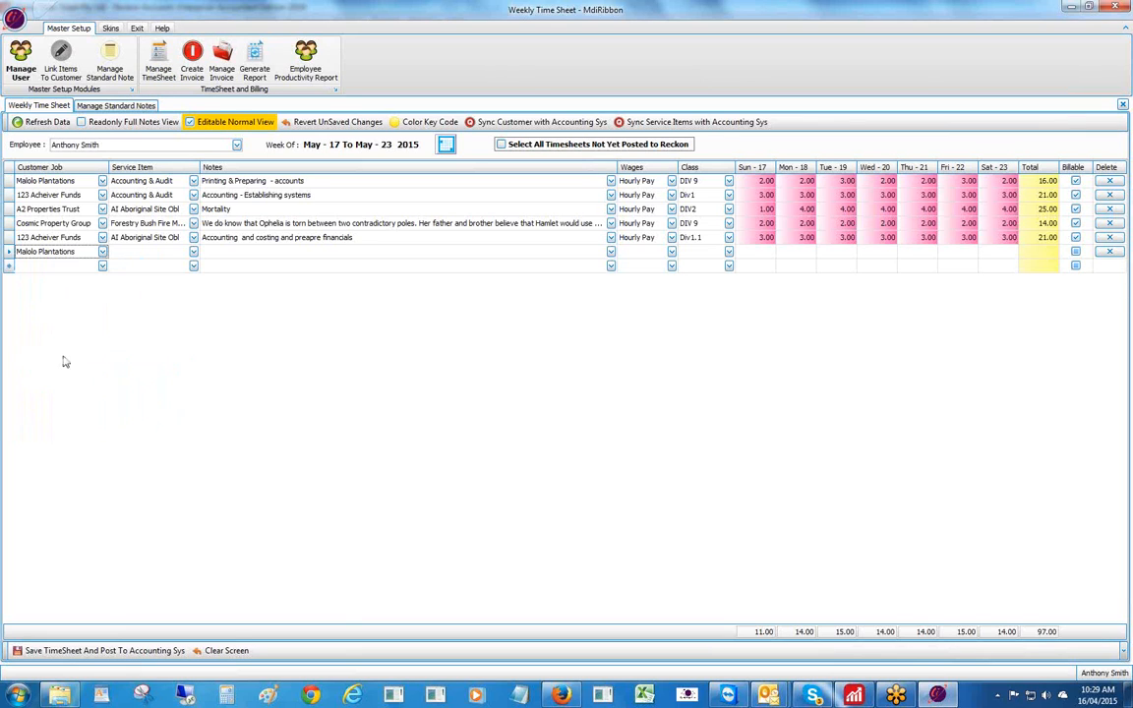
pyautogui.click(194, 252)
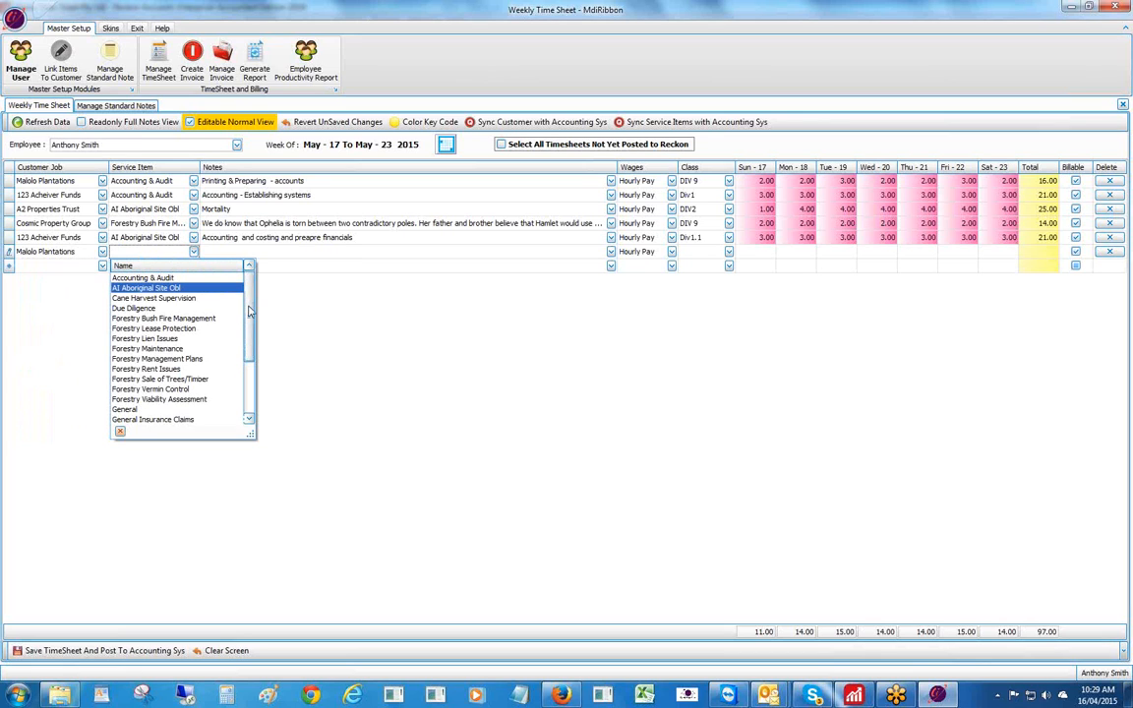
pyautogui.click(149, 310)
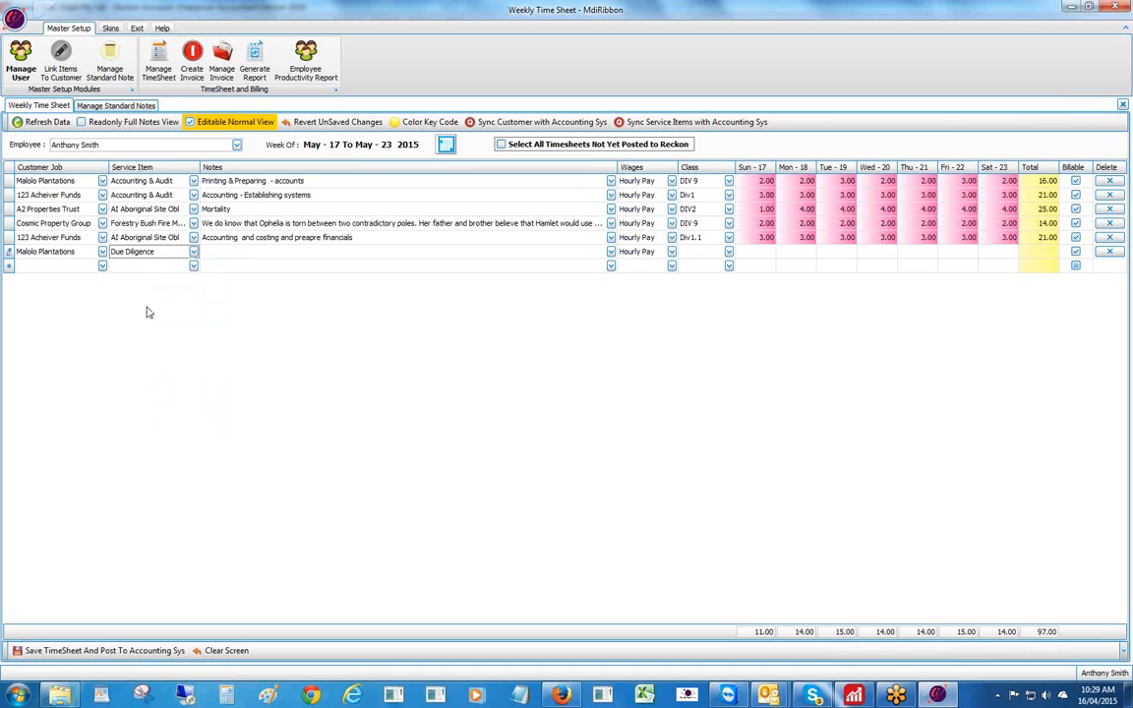
# - Fill the row's Notes with the stored standard note about linking notes to service items
pyautogui.doubleClick(249, 253)
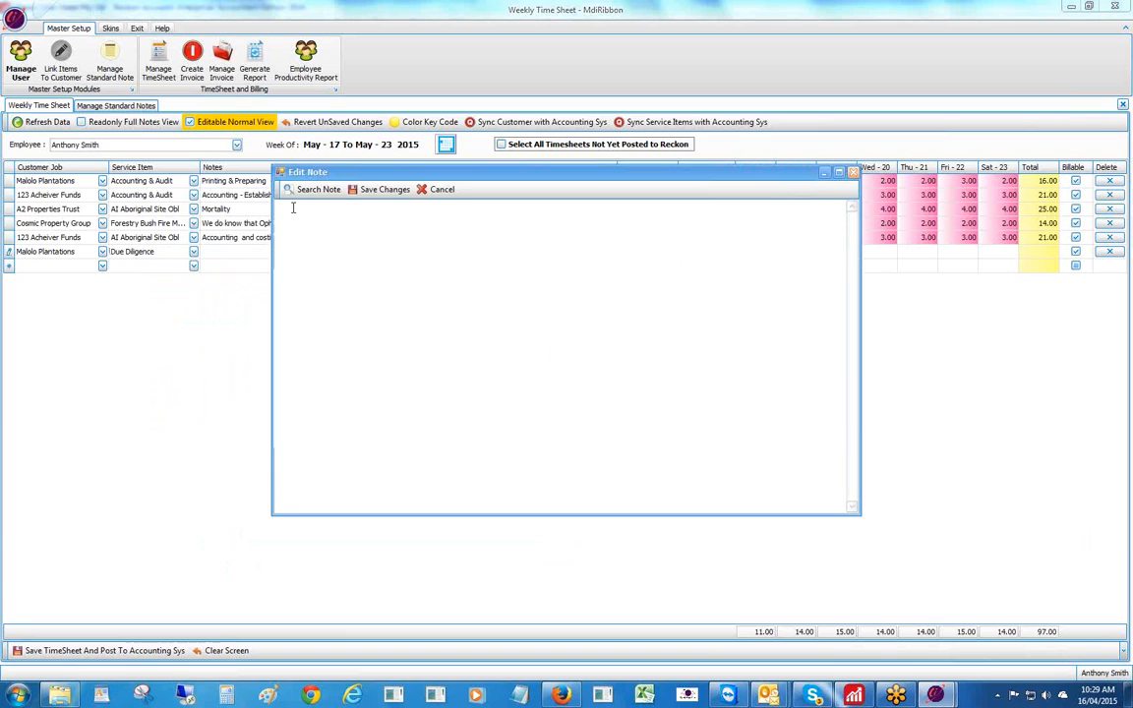
pyautogui.click(296, 190)
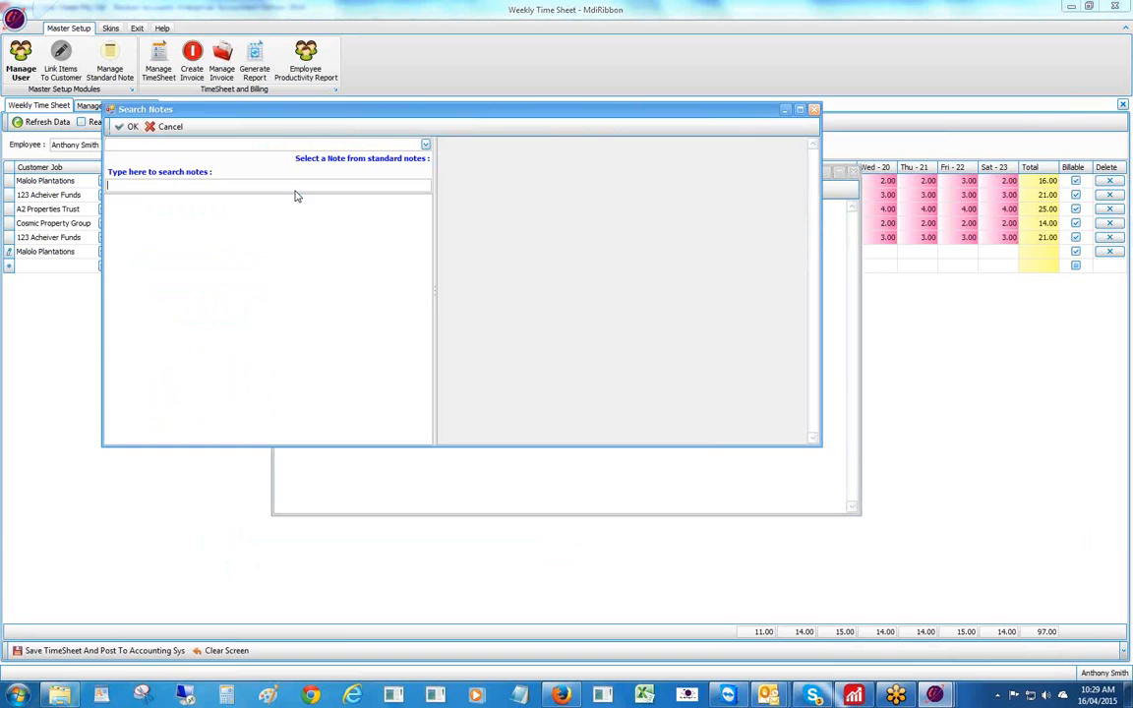
pyautogui.click(425, 146)
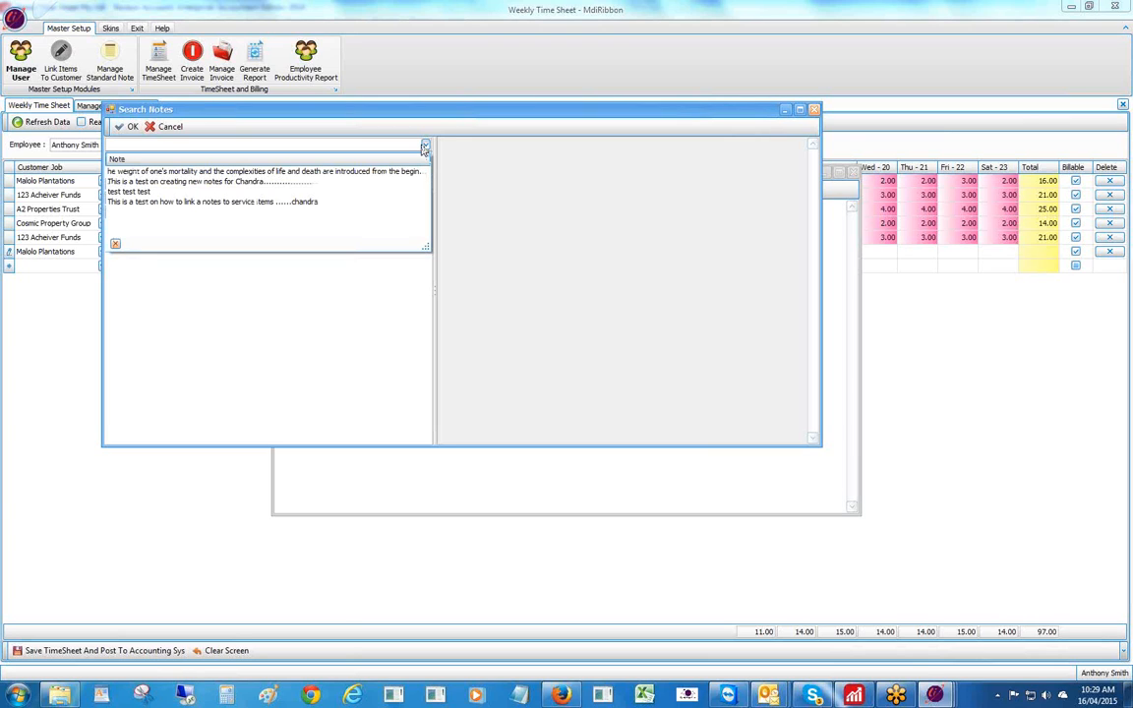
pyautogui.click(233, 202)
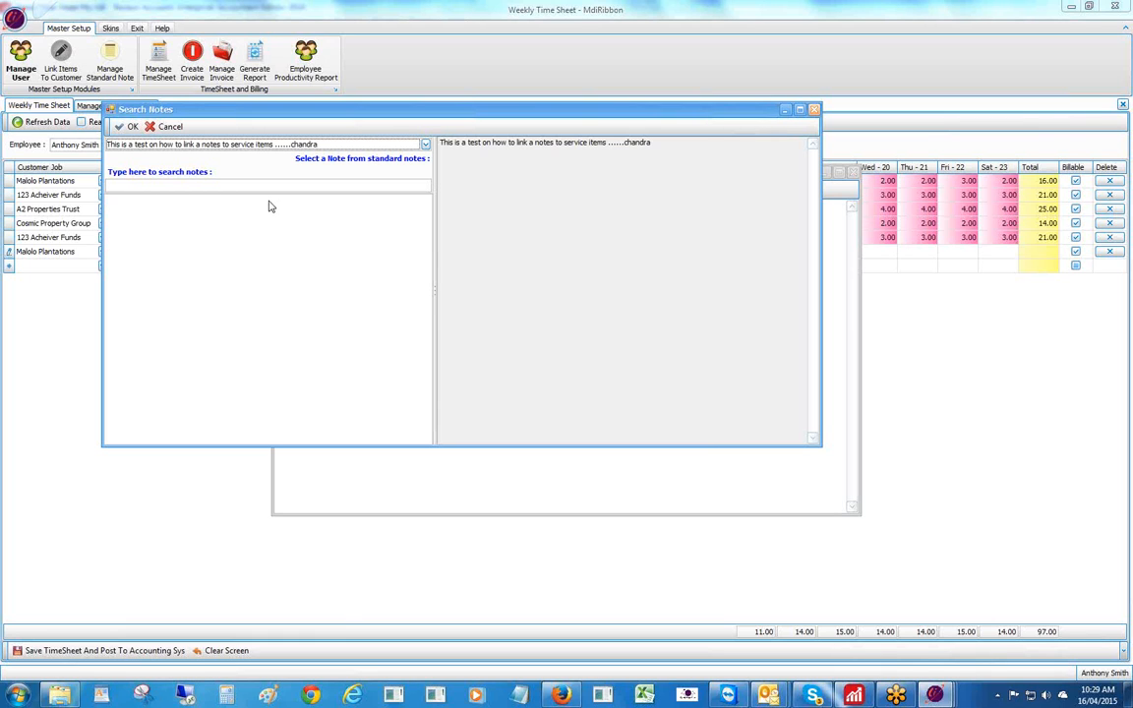
pyautogui.click(122, 126)
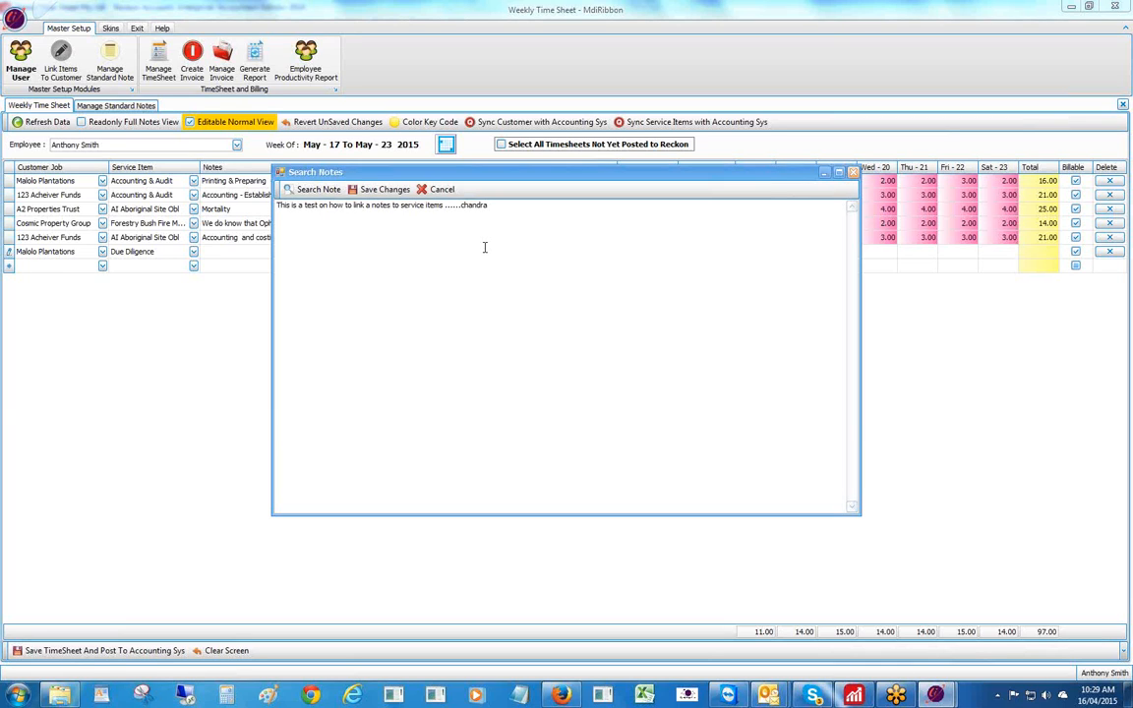
pyautogui.click(376, 190)
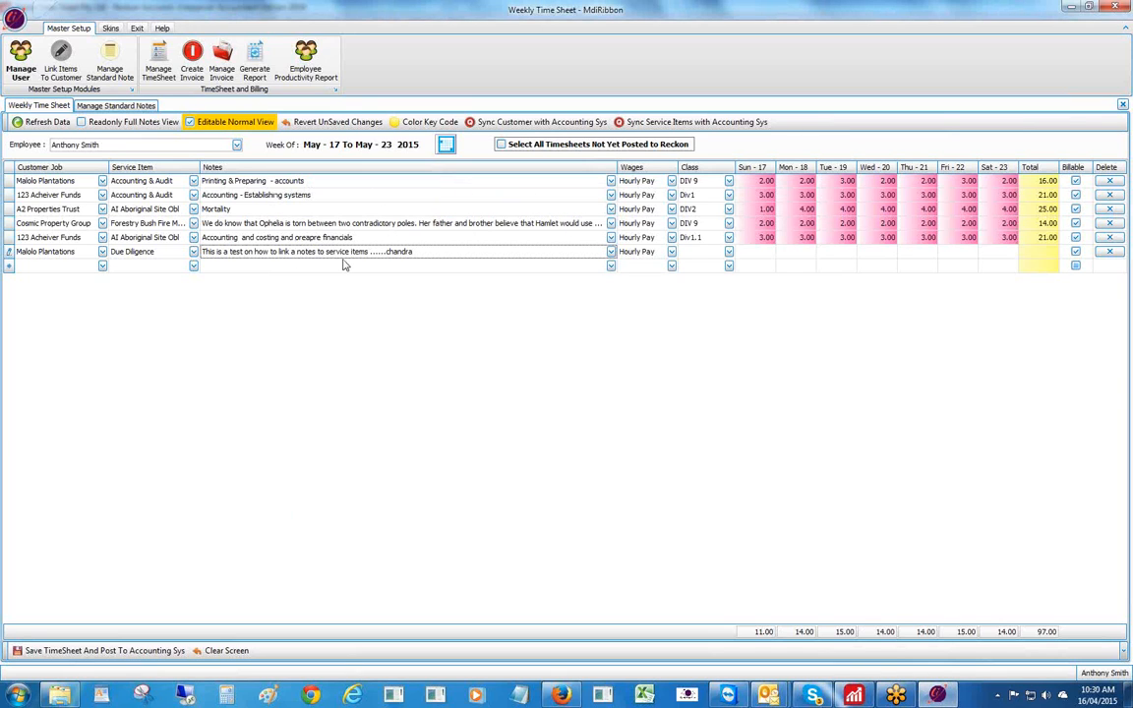
# - Give the row class DIV 9 and 2 hours each day Sunday–Saturday, then save and post to Reckon
pyautogui.click(729, 251)
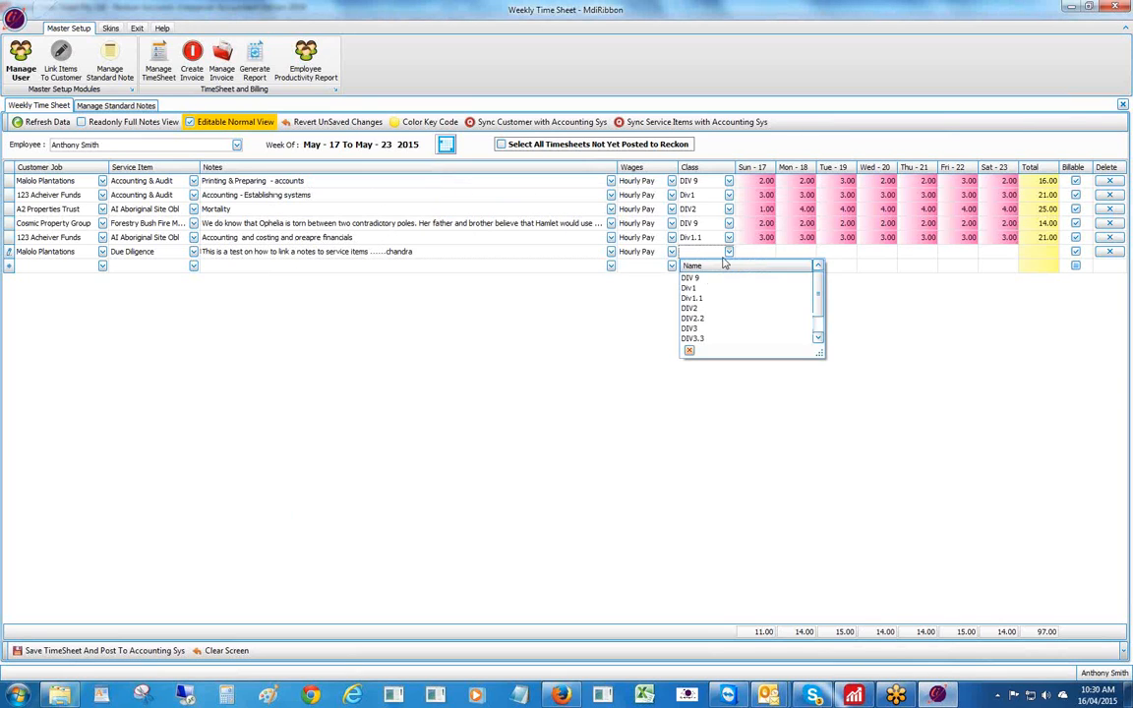
pyautogui.click(736, 279)
pyautogui.click(759, 251)
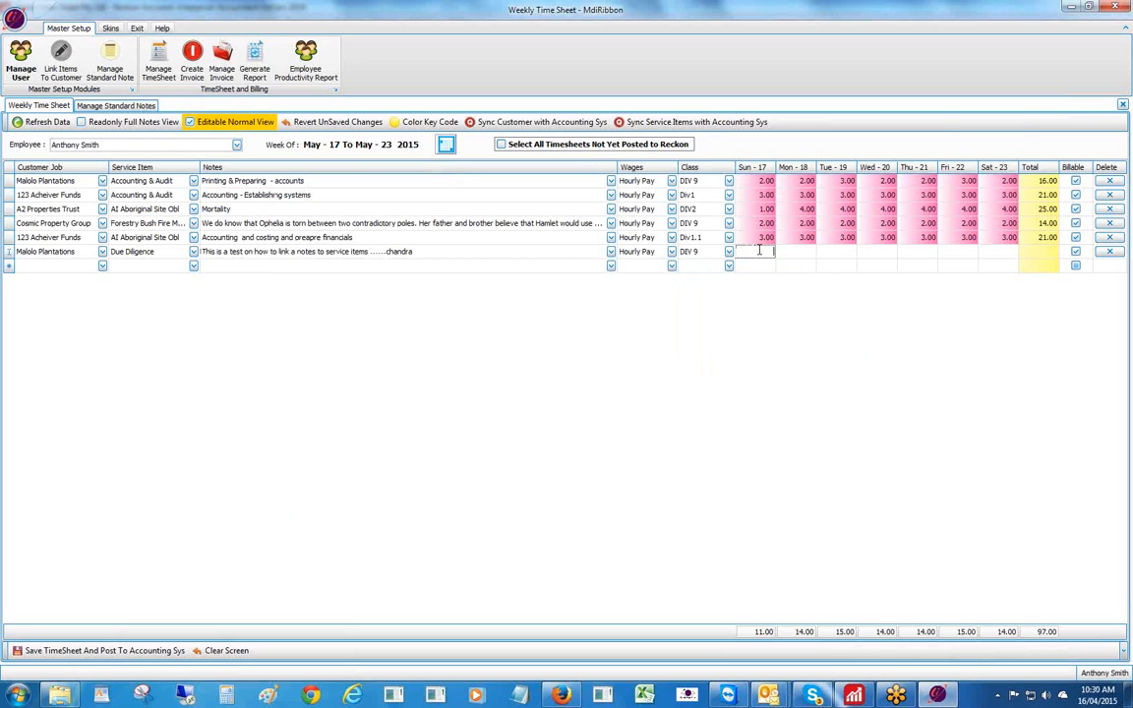
pyautogui.write('2')
pyautogui.press('Tab')
pyautogui.write('2')
pyautogui.press('Tab')
pyautogui.write('2')
pyautogui.press('Tab')
pyautogui.write('2')
pyautogui.press('Tab')
pyautogui.write('2')
pyautogui.press('Tab')
pyautogui.write('2')
pyautogui.press('Tab')
pyautogui.write('2')
pyautogui.press('Tab')
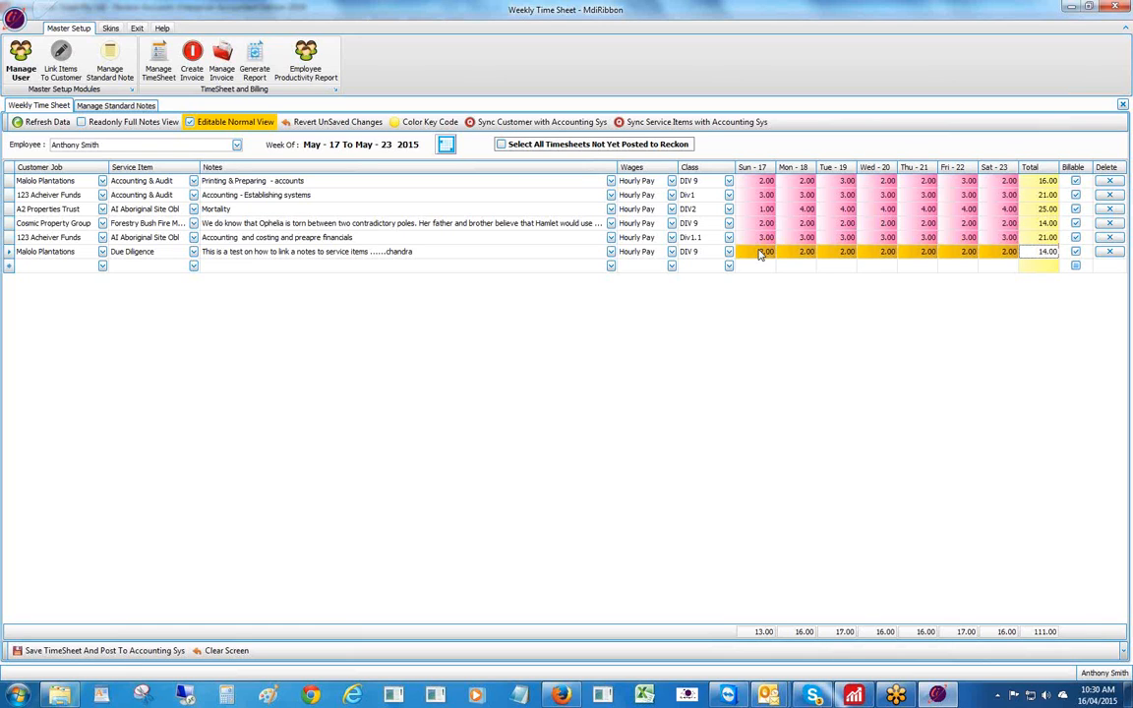
pyautogui.click(131, 653)
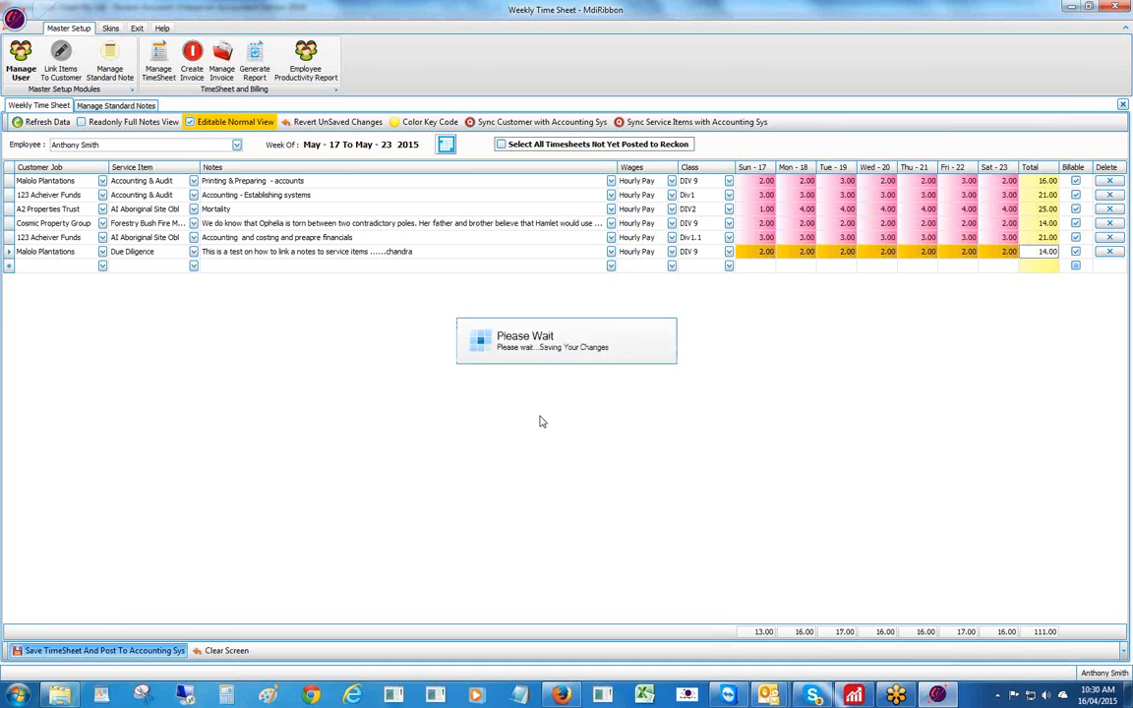
pyautogui.click(565, 363)
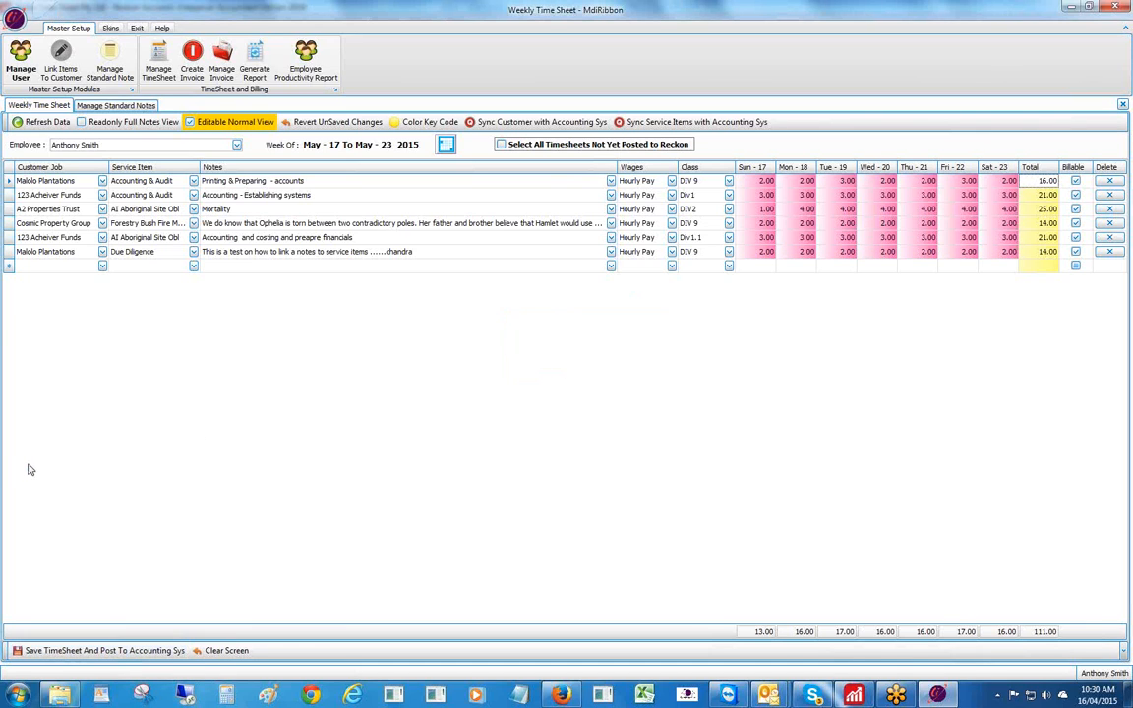
# - Edit existing standard notes and switch the service item to Accounting & Audit
pyautogui.click(110, 61)
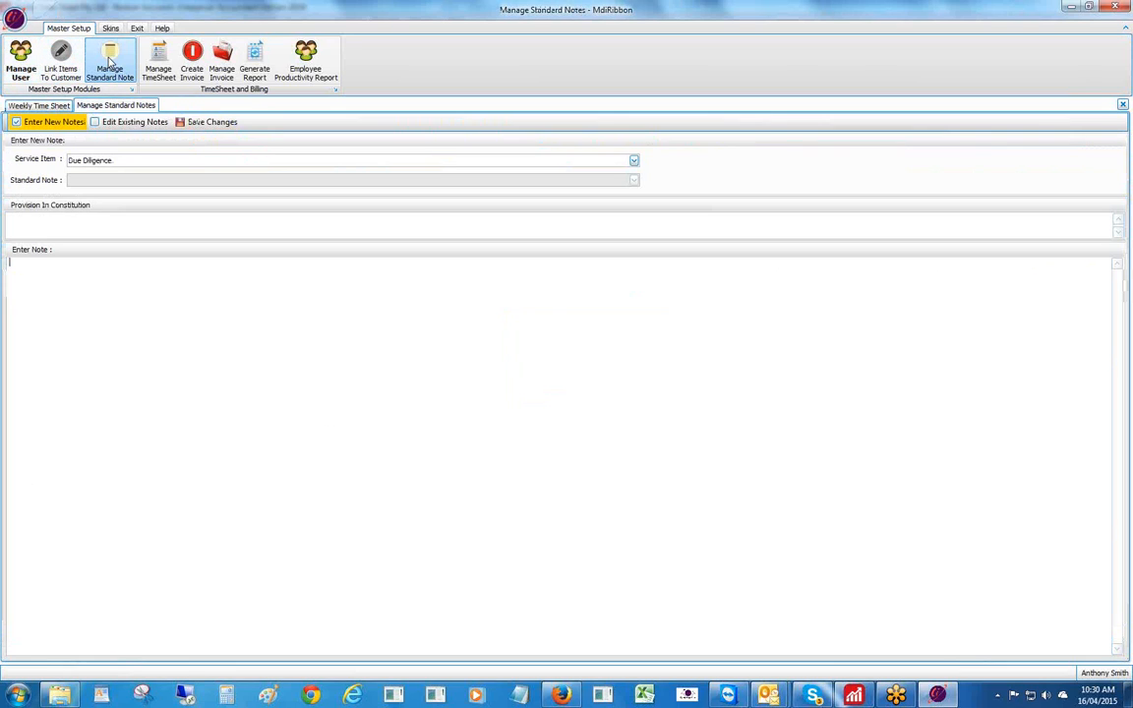
pyautogui.click(96, 122)
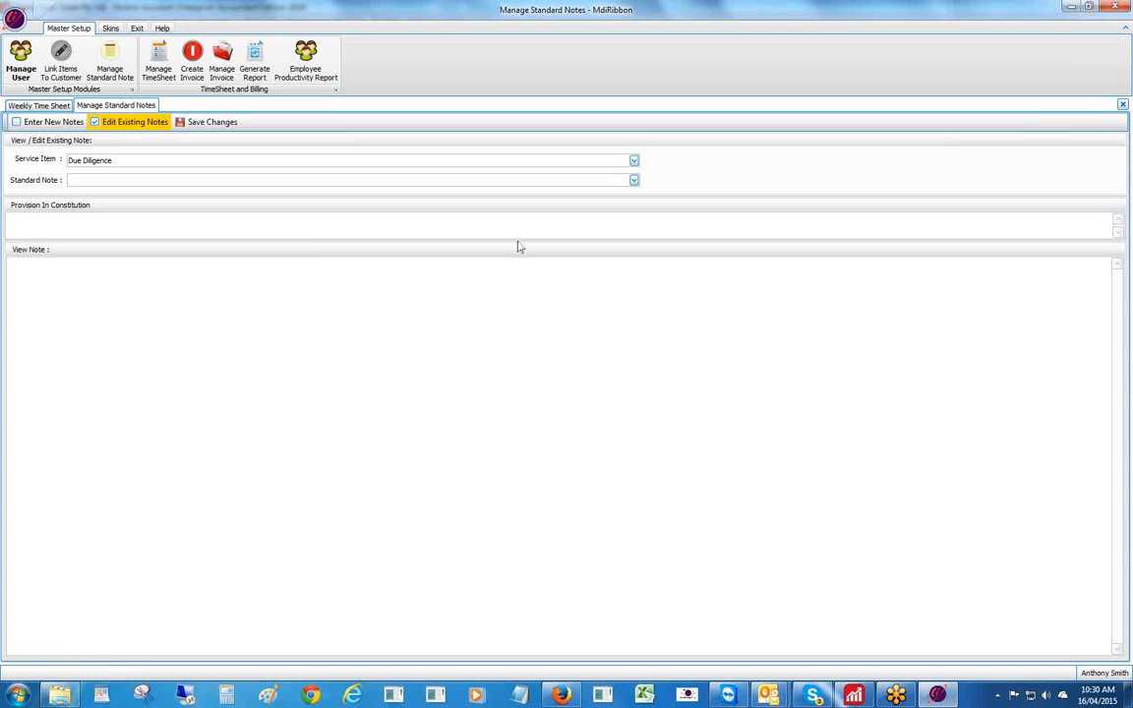
pyautogui.click(633, 181)
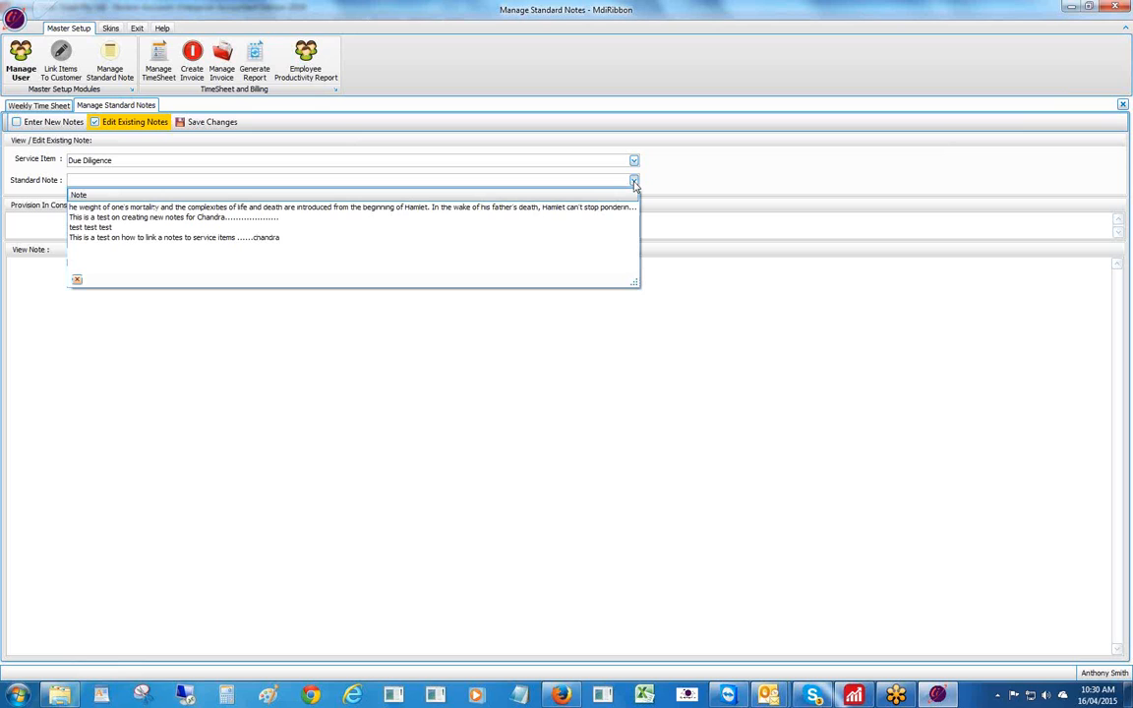
pyautogui.click(633, 182)
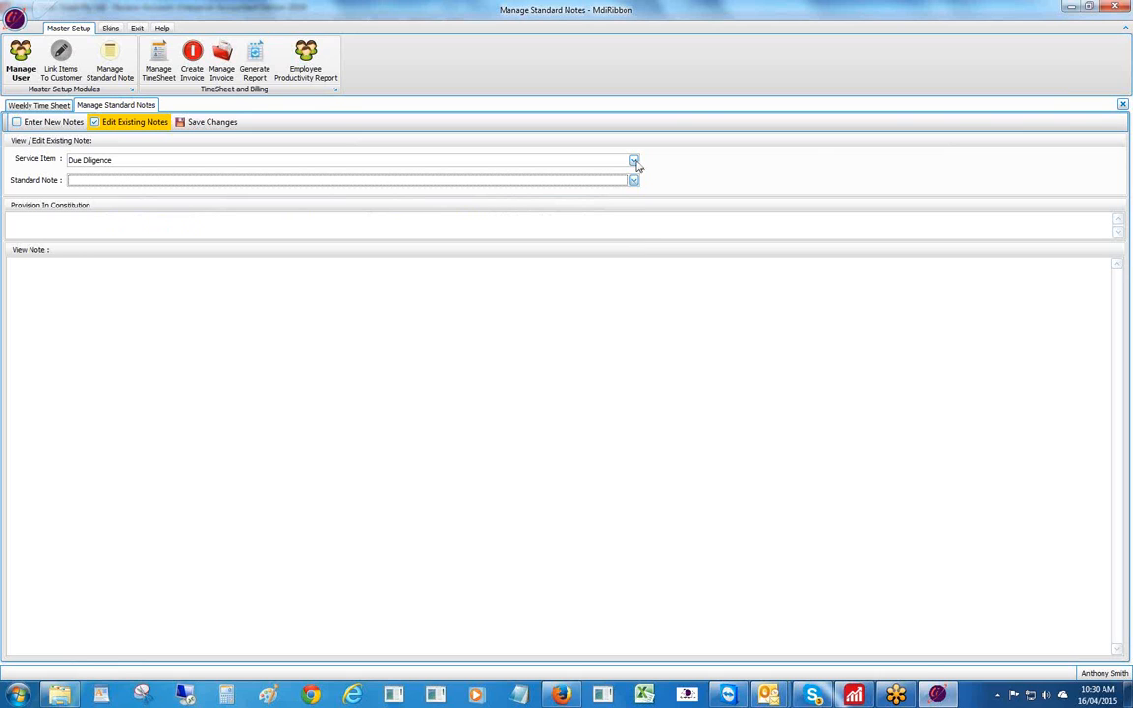
pyautogui.click(634, 162)
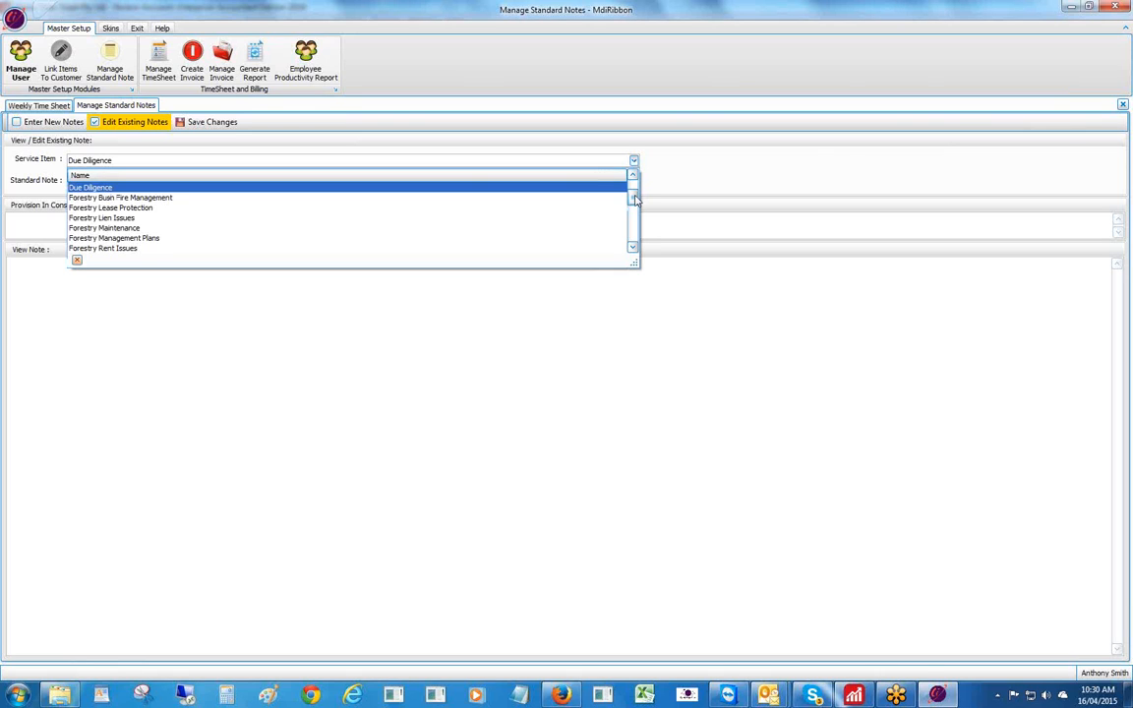
pyautogui.scroll(3, 526, 211)
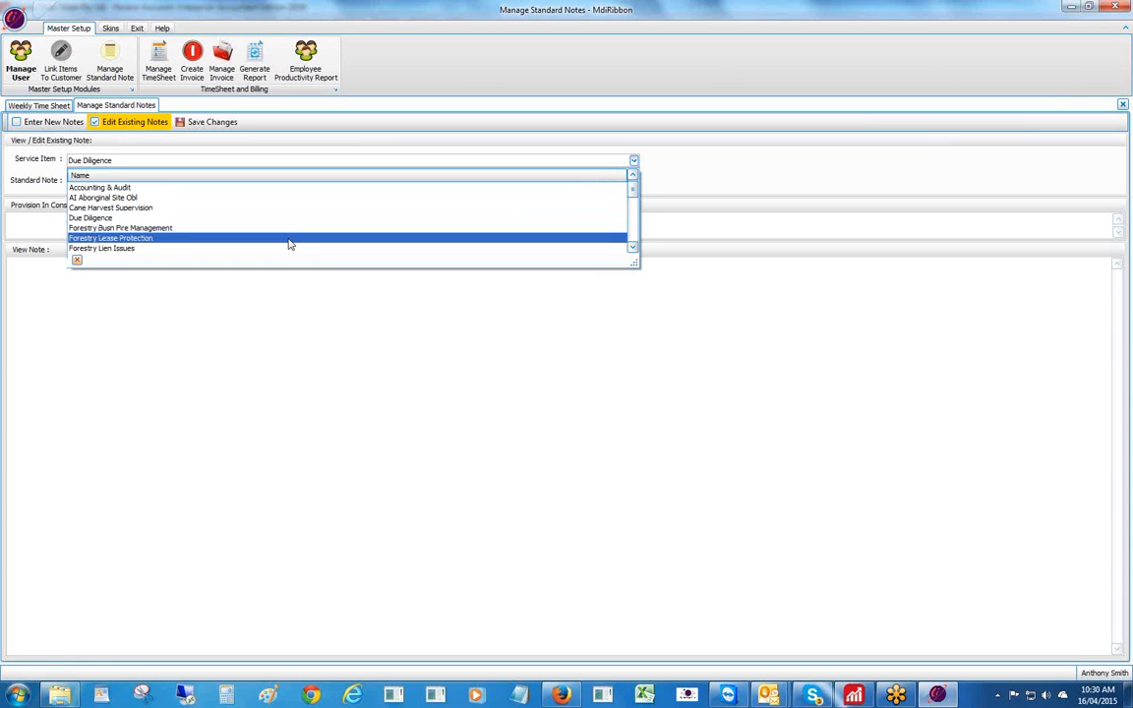
pyautogui.click(102, 187)
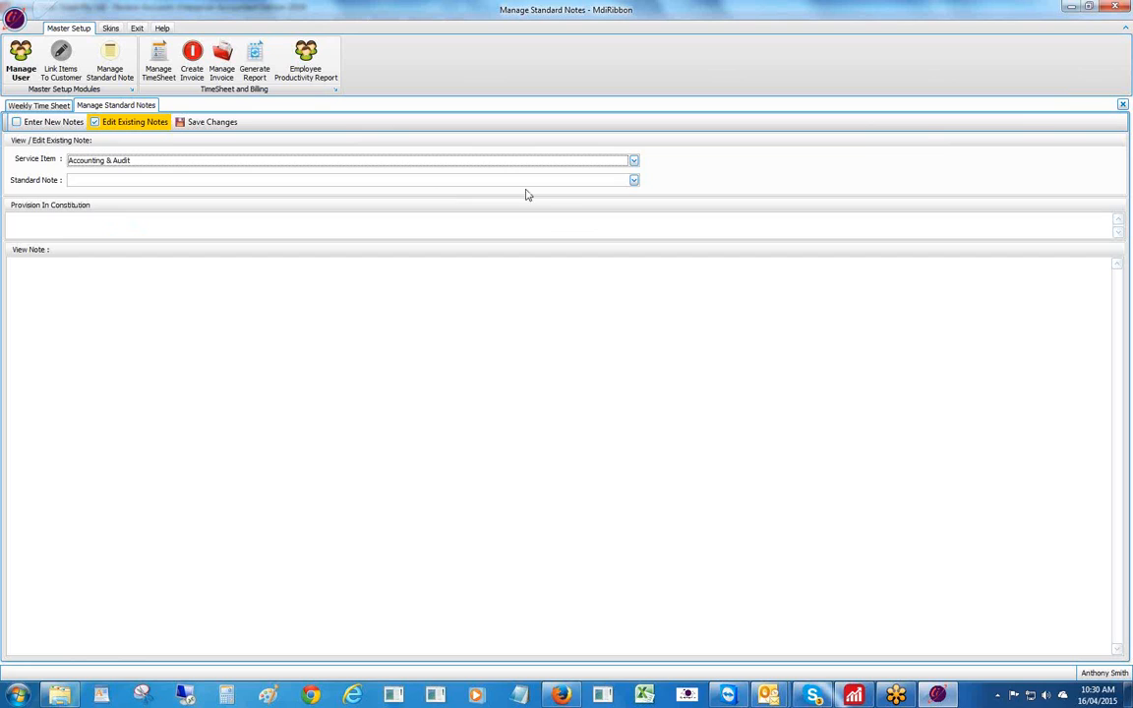
# - Select and save the note THIS IS A TEST FOR VIDEO, then return to the weekly timesheet
pyautogui.click(634, 181)
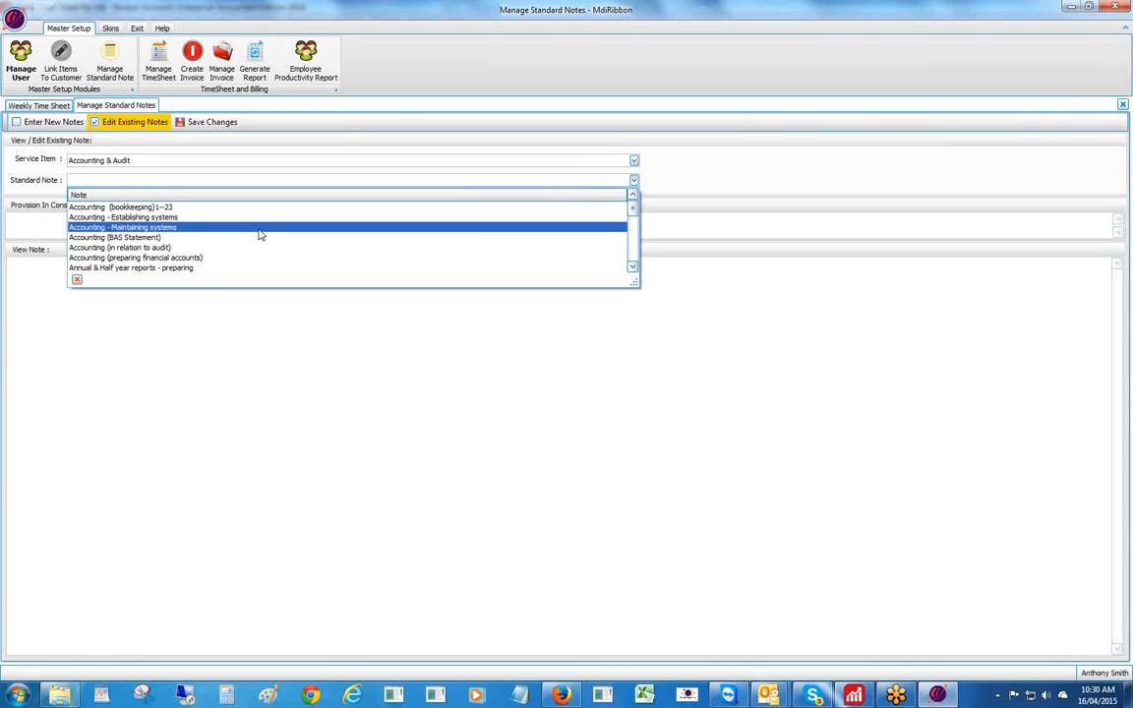
pyautogui.click(632, 268)
pyautogui.click(632, 268)
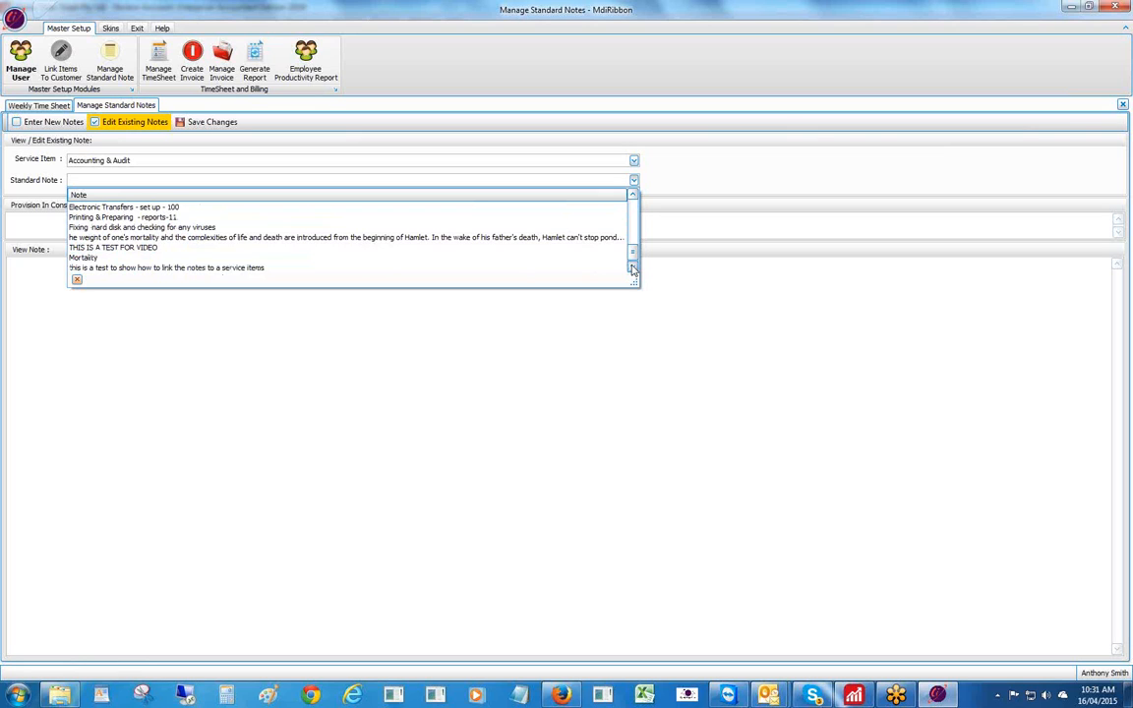
pyautogui.click(119, 250)
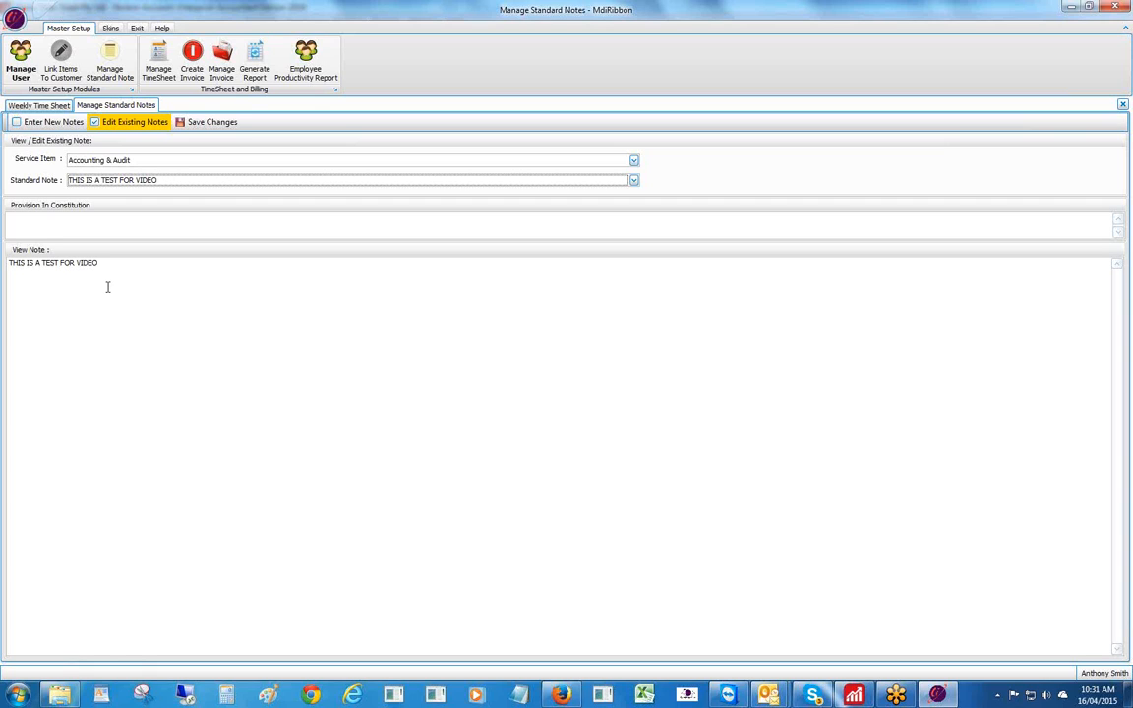
pyautogui.click(207, 123)
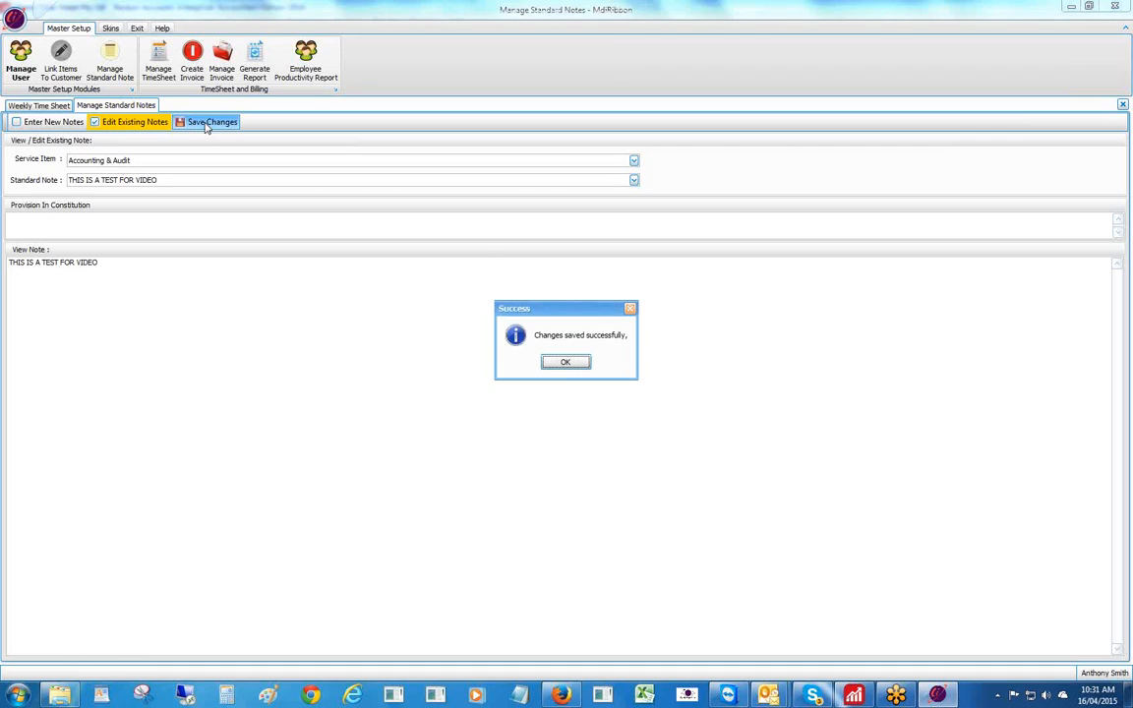
pyautogui.click(566, 364)
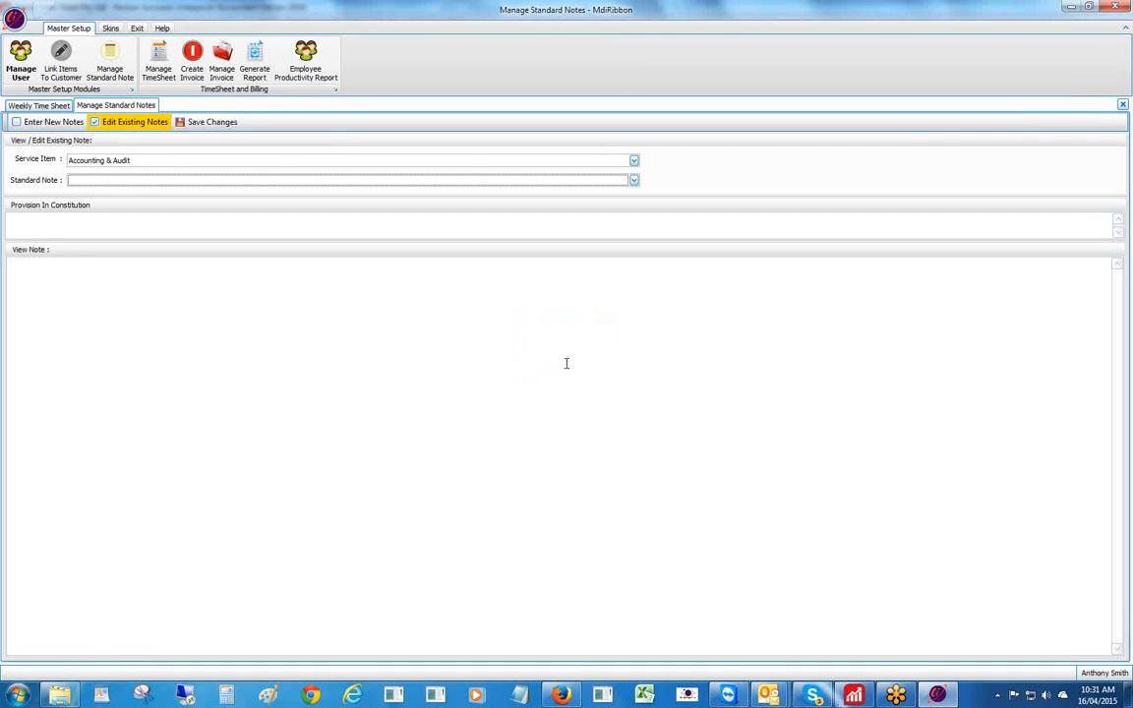
pyautogui.click(1122, 106)
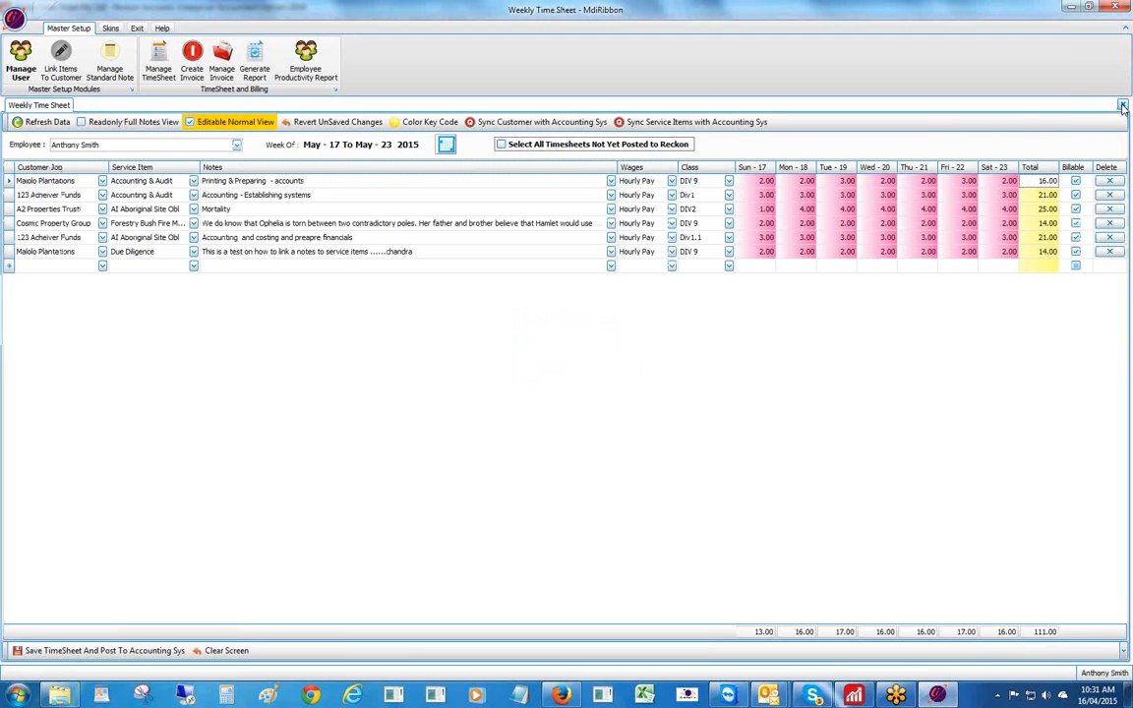
# - Add a new row for Malolo Plantations with the Accounting & Audit service item
pyautogui.click(102, 266)
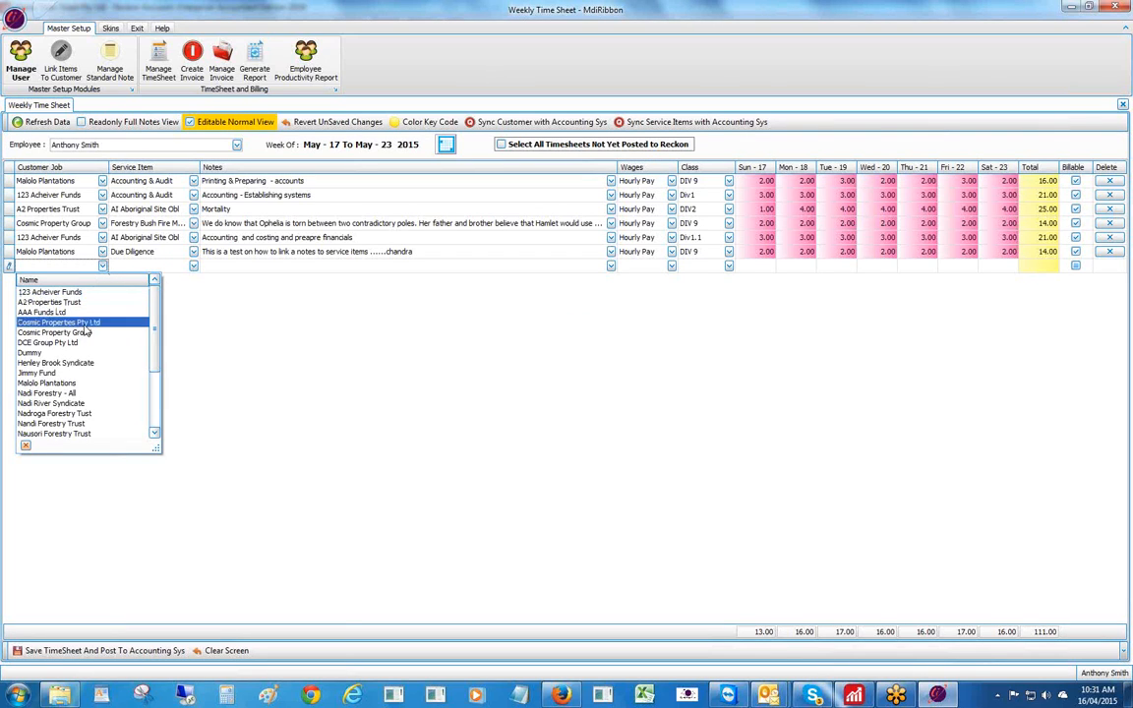
pyautogui.moveTo(158, 358); pyautogui.dragTo(152, 391)
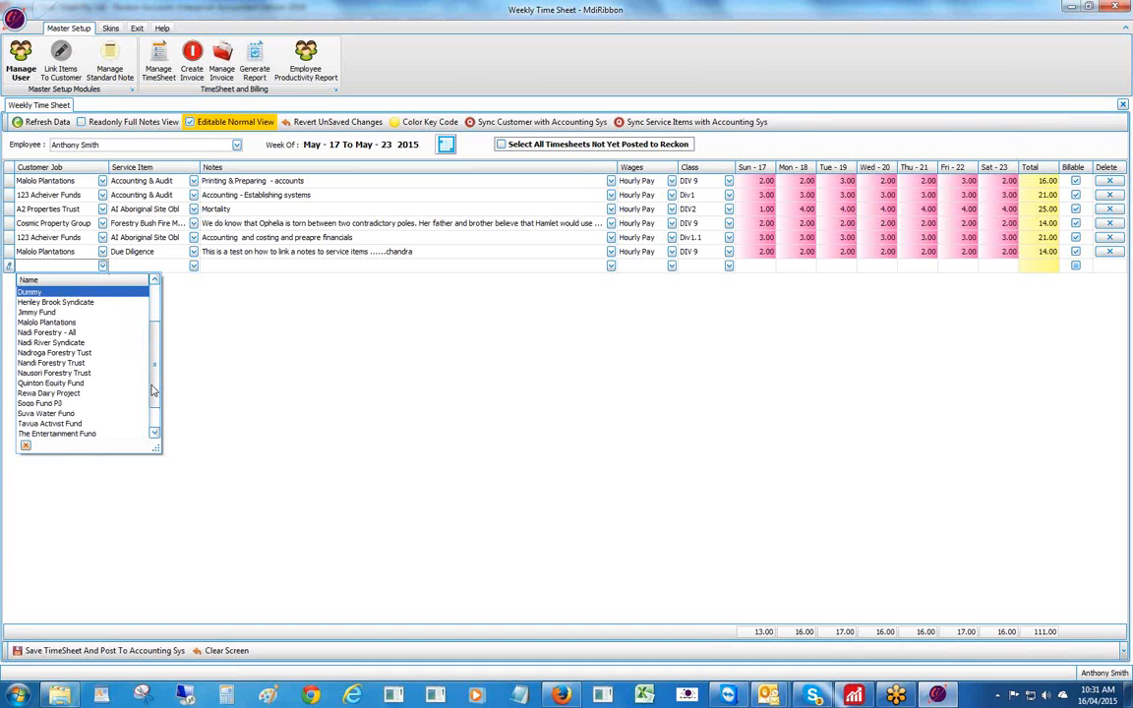
pyautogui.click(59, 321)
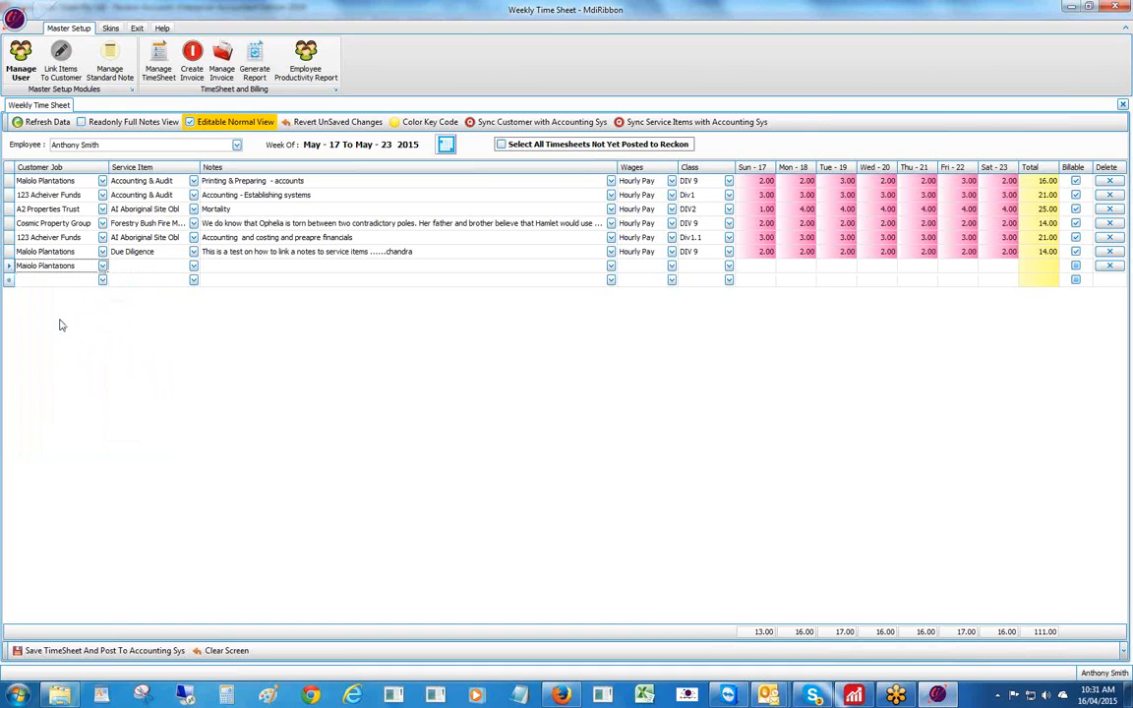
pyautogui.click(120, 266)
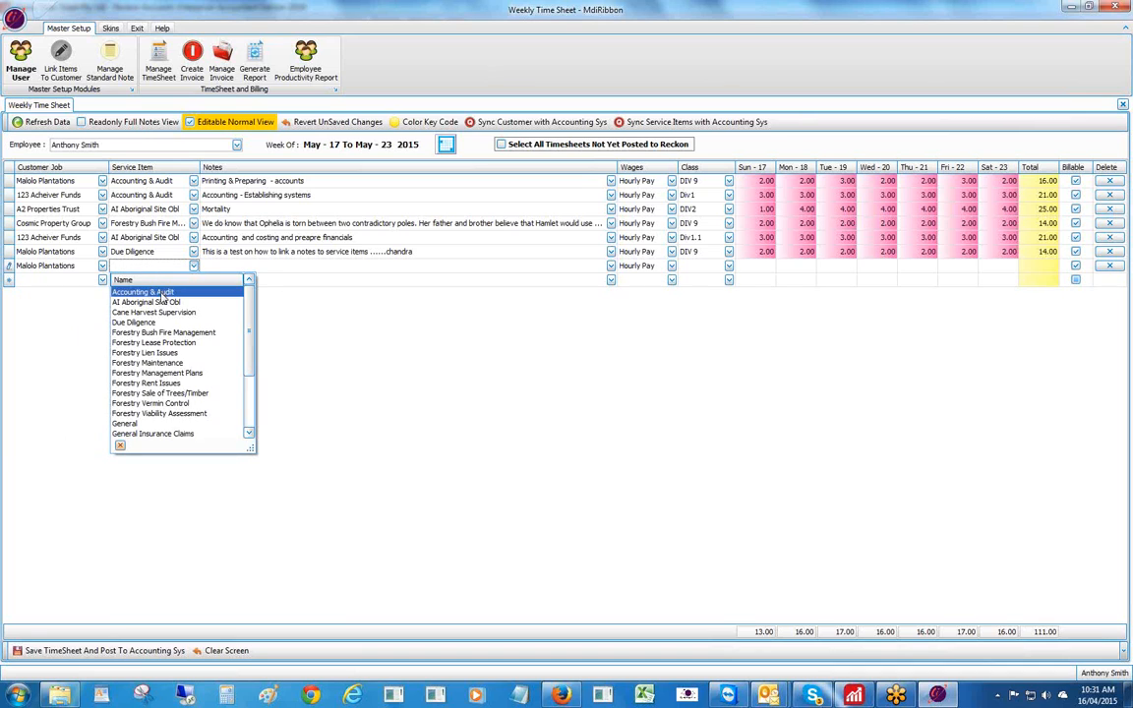
pyautogui.click(146, 292)
# - Put the standard note THIS IS A TEST FOR VIDEO into the new row's Notes
pyautogui.doubleClick(240, 266)
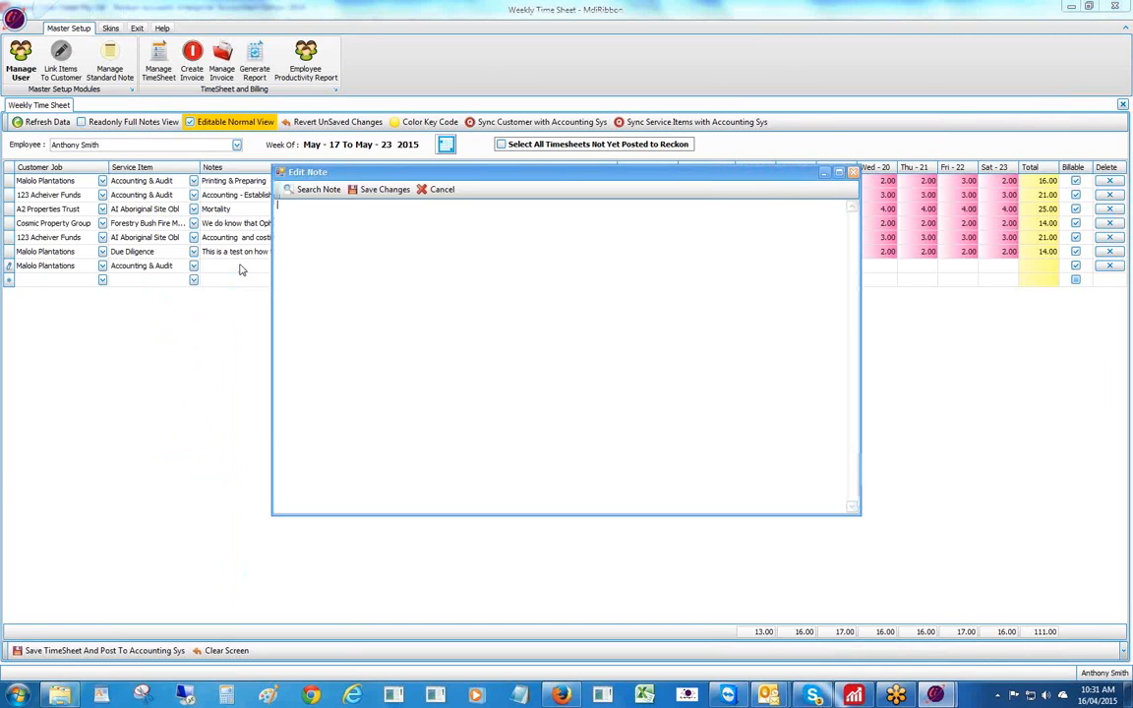
pyautogui.click(310, 190)
pyautogui.click(341, 61)
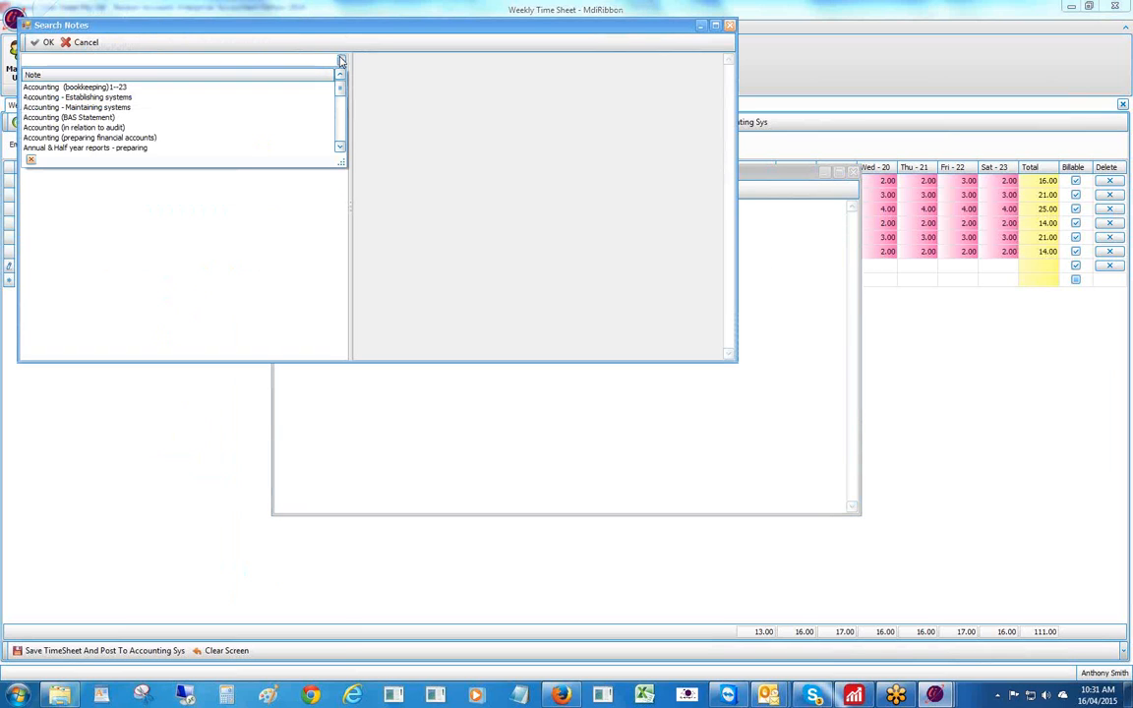
pyautogui.moveTo(340, 91); pyautogui.dragTo(329, 160)
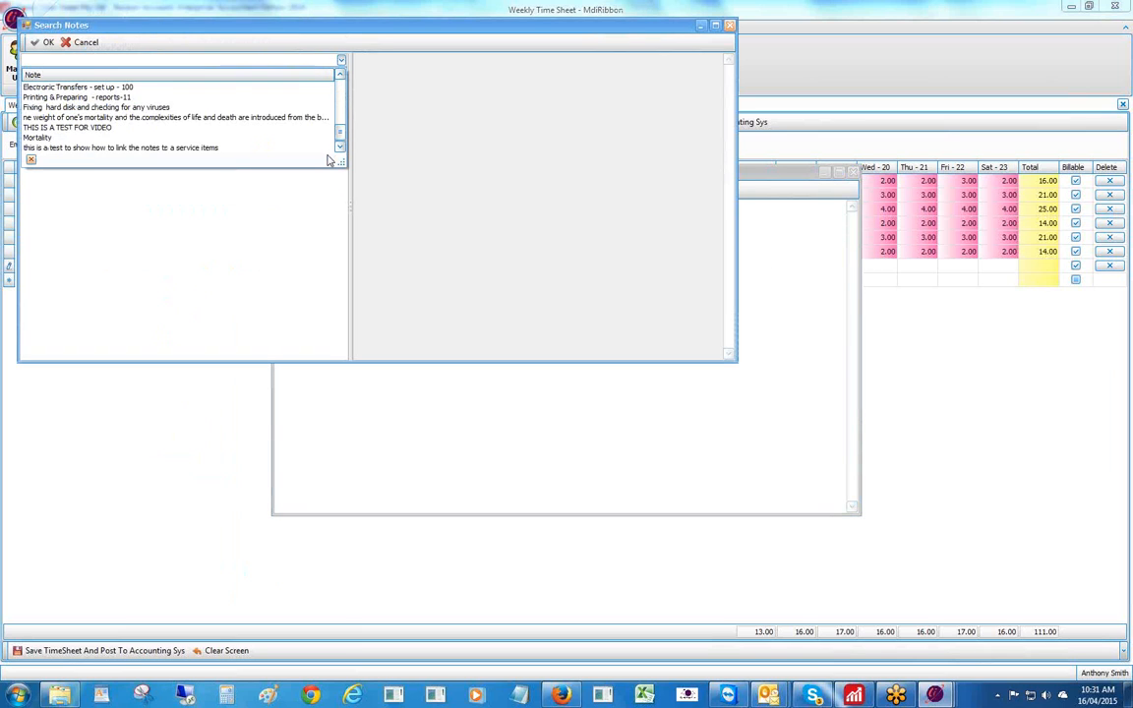
pyautogui.click(87, 129)
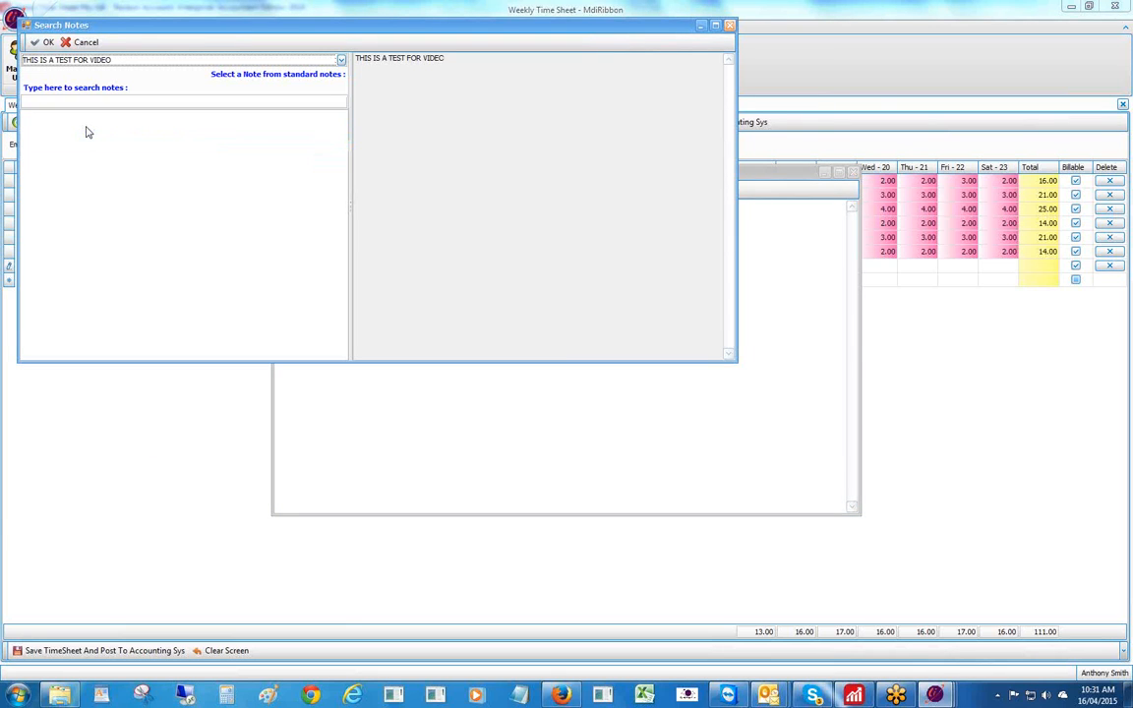
pyautogui.click(43, 43)
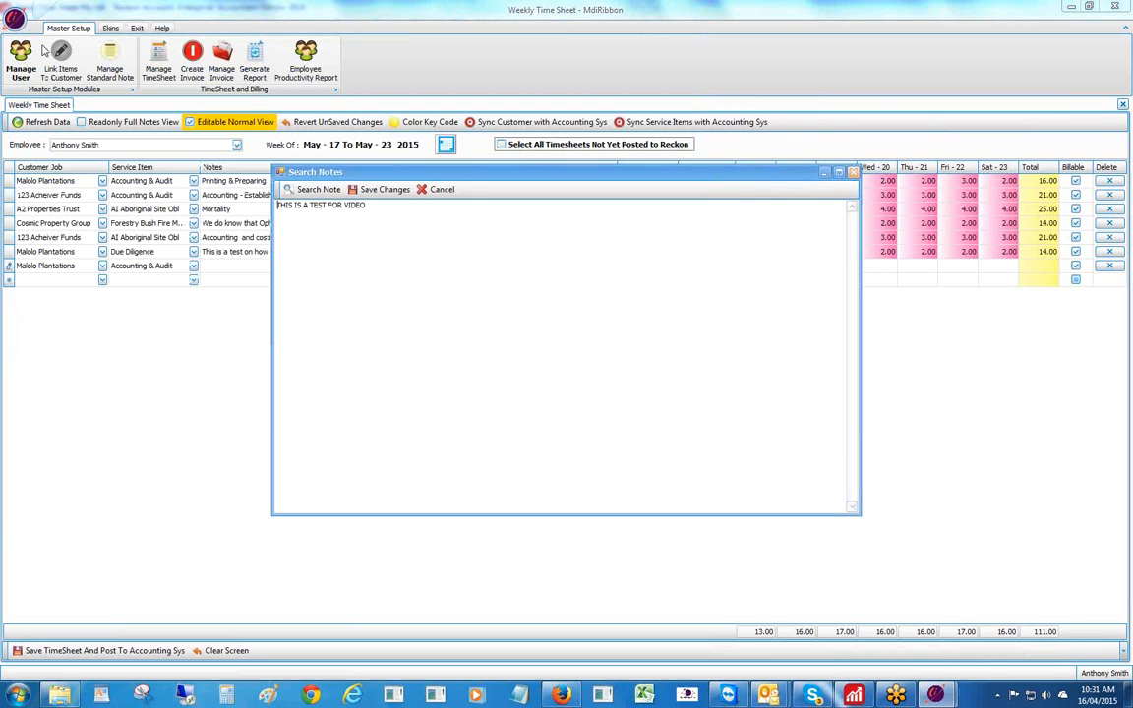
pyautogui.click(379, 190)
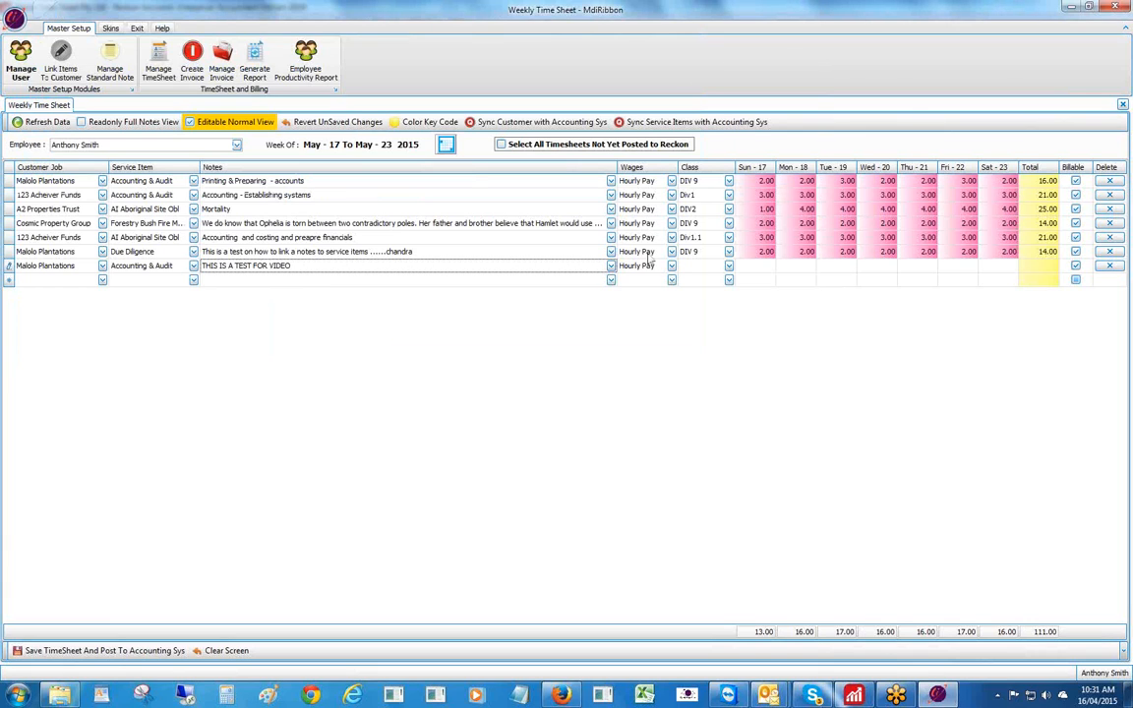
# - Set the new row's class to DIV 9 and enter 5 hours for Sunday, dismissing the warning
pyautogui.click(728, 266)
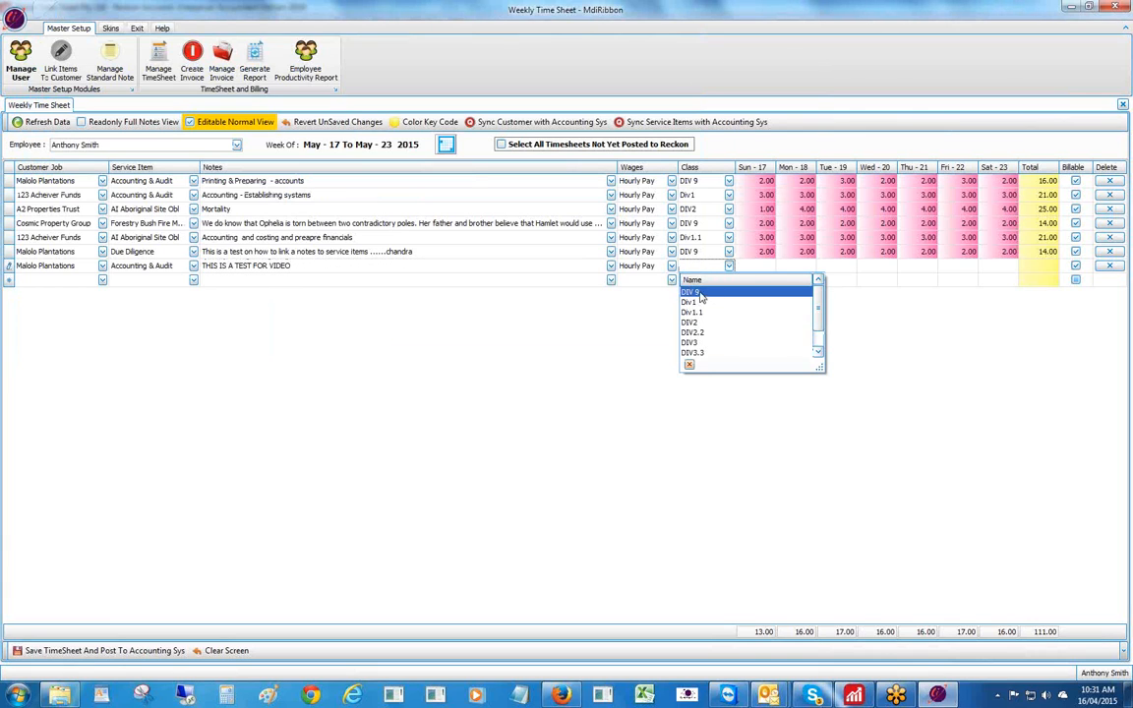
pyautogui.click(698, 292)
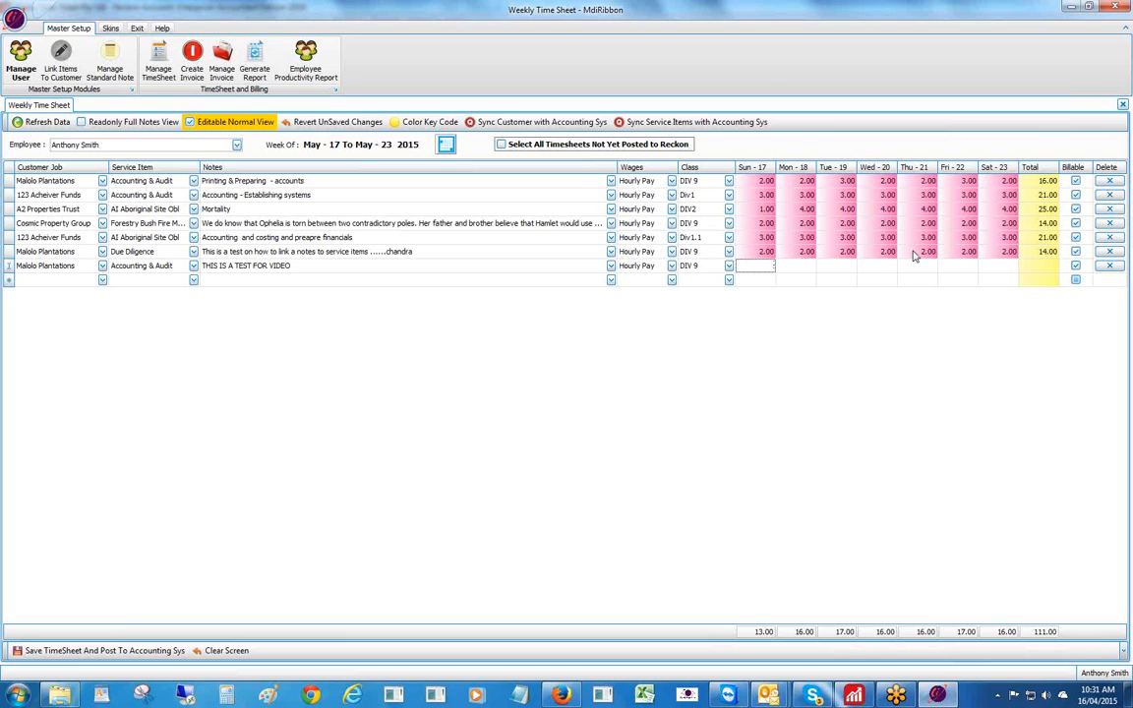
pyautogui.write('5')
pyautogui.press('Tab')
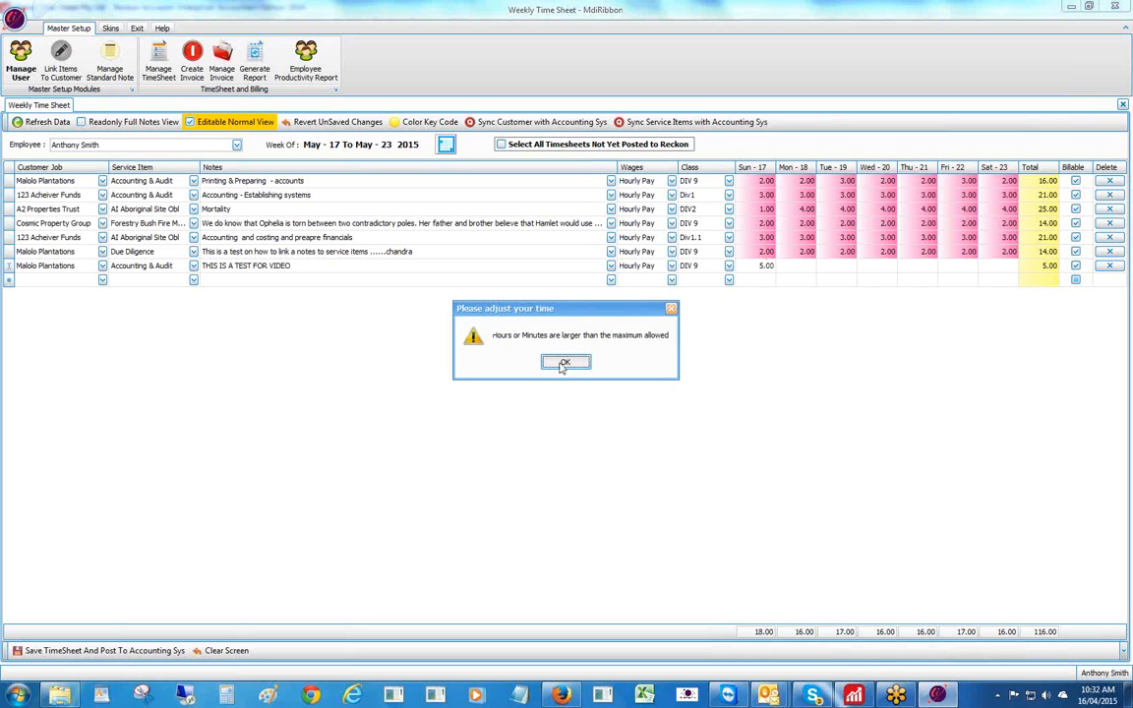
pyautogui.click(564, 363)
# - Enter 5 hours for each day Monday through Saturday, bringing the row to 35.00
pyautogui.click(796, 264)
pyautogui.write('5')
pyautogui.press('Tab')
pyautogui.write('5')
pyautogui.press('Tab')
pyautogui.write('5')
pyautogui.press('Tab')
pyautogui.write('5')
pyautogui.press('Tab')
pyautogui.write('5')
pyautogui.press('Tab')
pyautogui.write('5')
pyautogui.press('Tab')
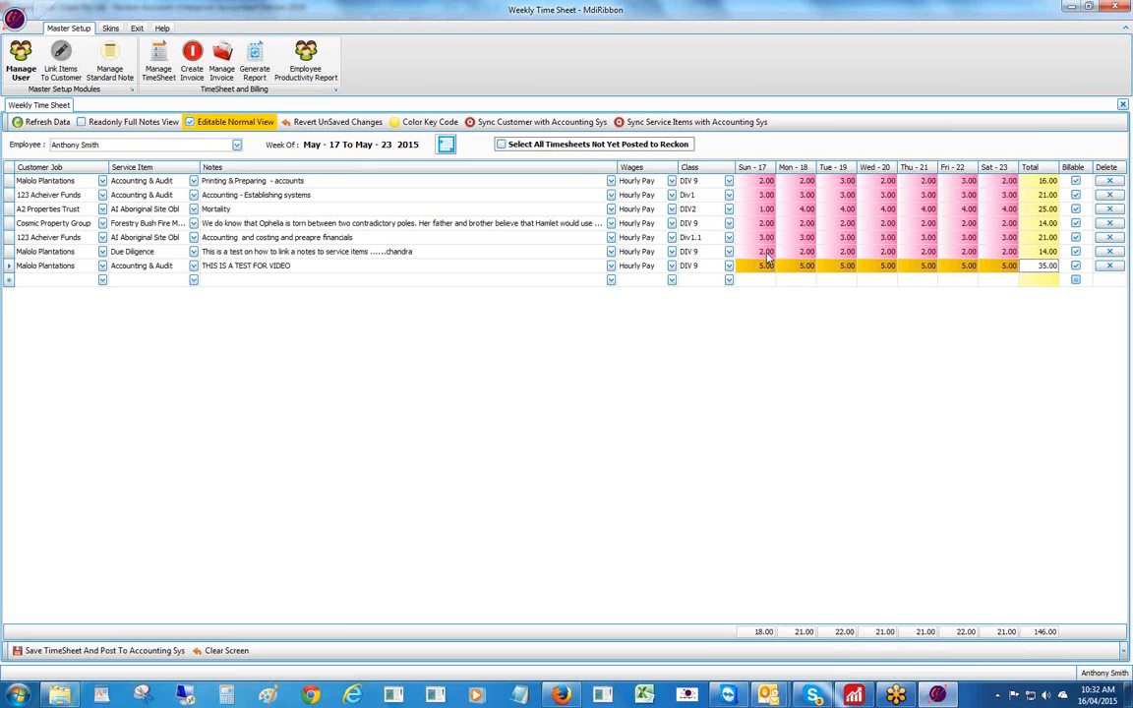
# - Save the timesheet and post it to Reckon, then switch to Reckon Accounts Enterprise
pyautogui.click(34, 652)
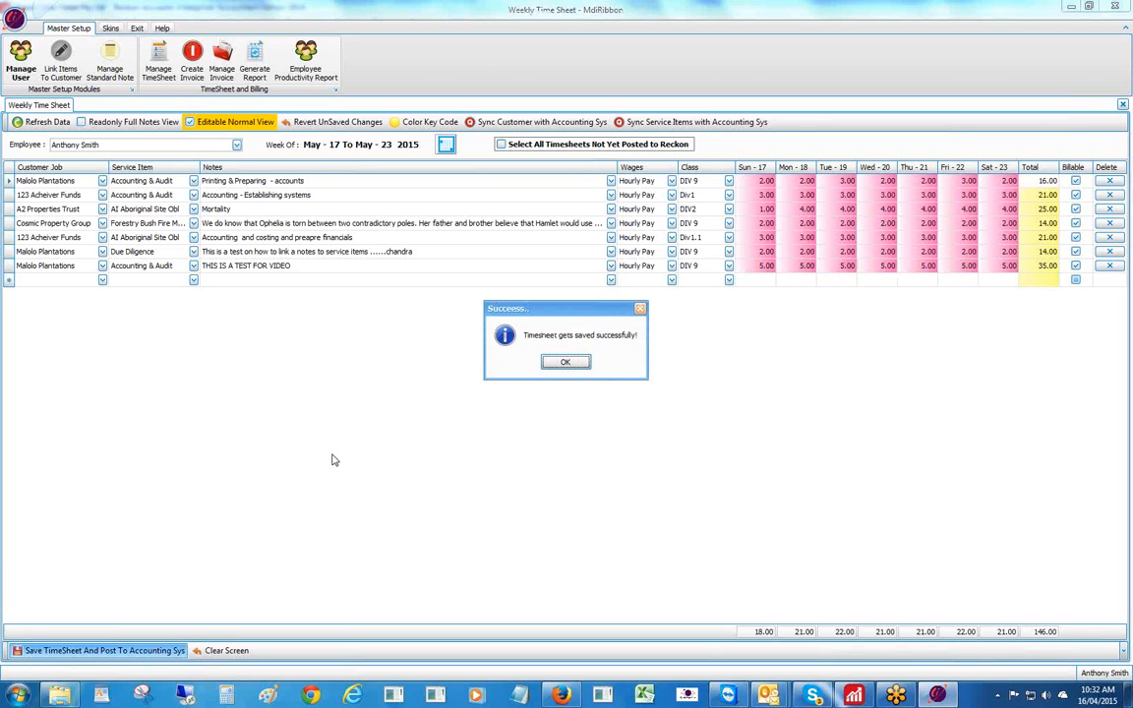
pyautogui.click(566, 364)
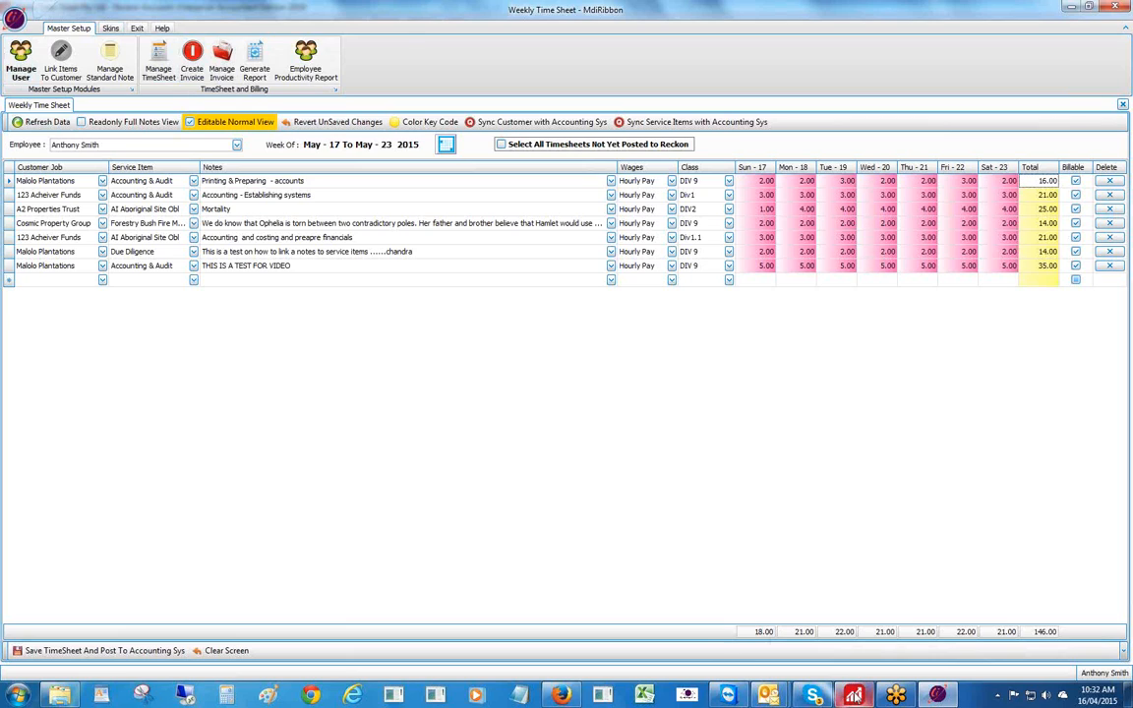
pyautogui.click(854, 695)
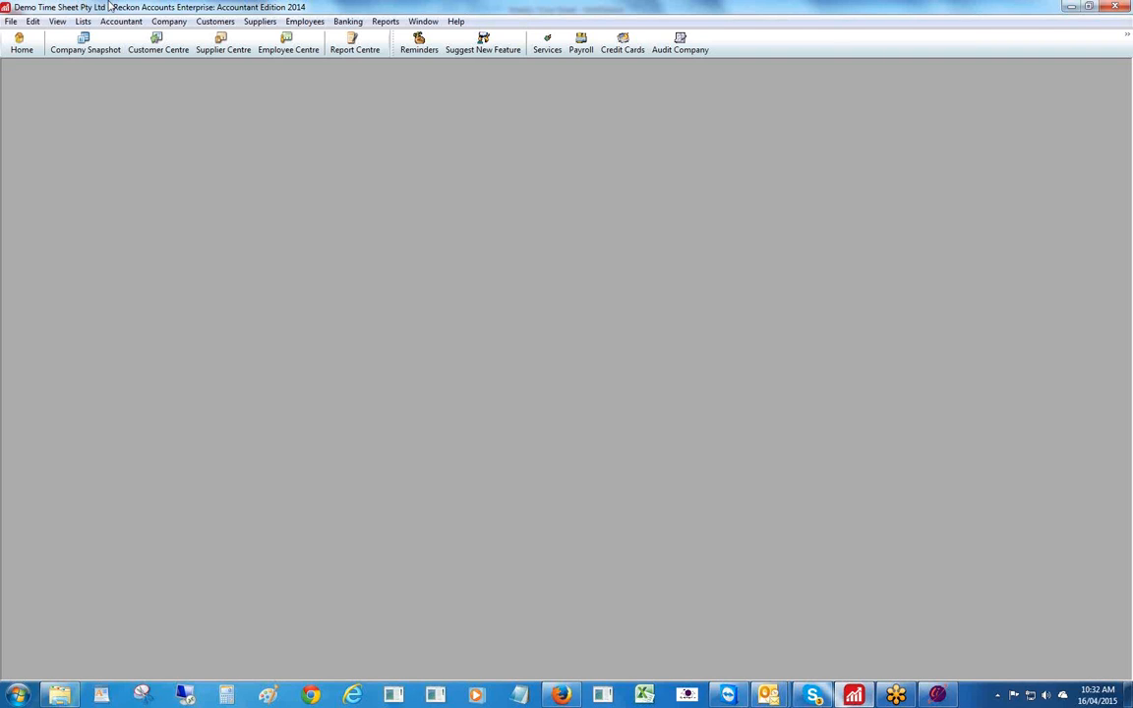
# - Check the employee's $450.00 fixed hourly rate in the Billing Rate Level List, then minimise it
pyautogui.click(83, 22)
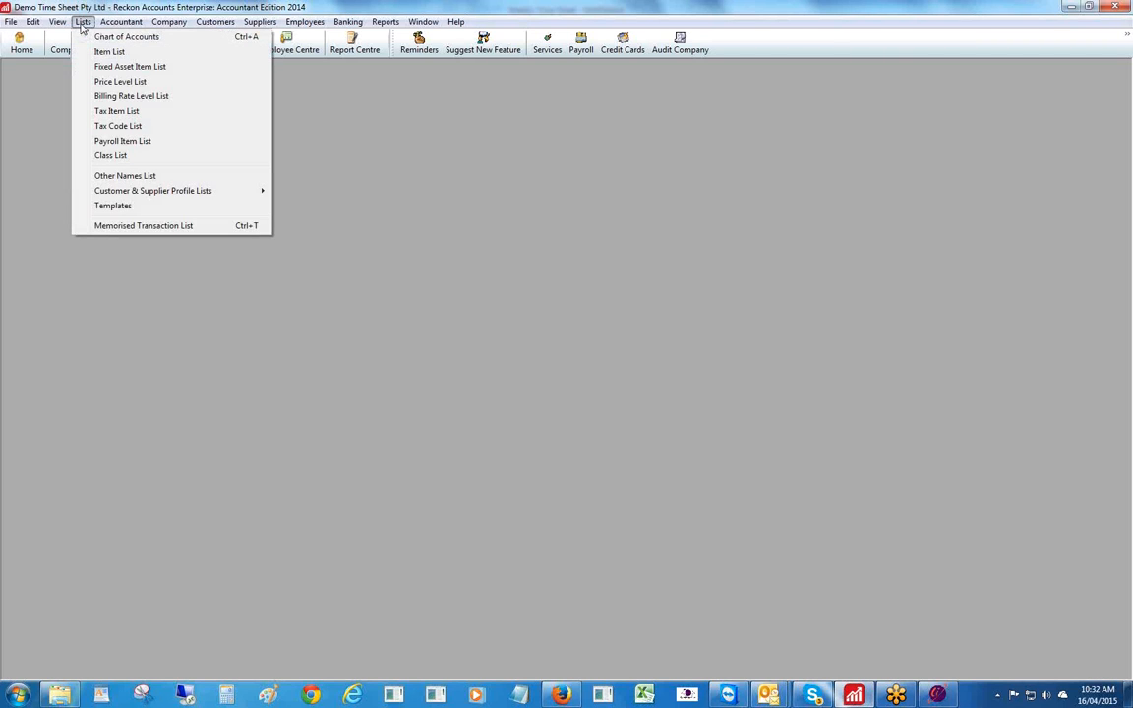
pyautogui.click(119, 97)
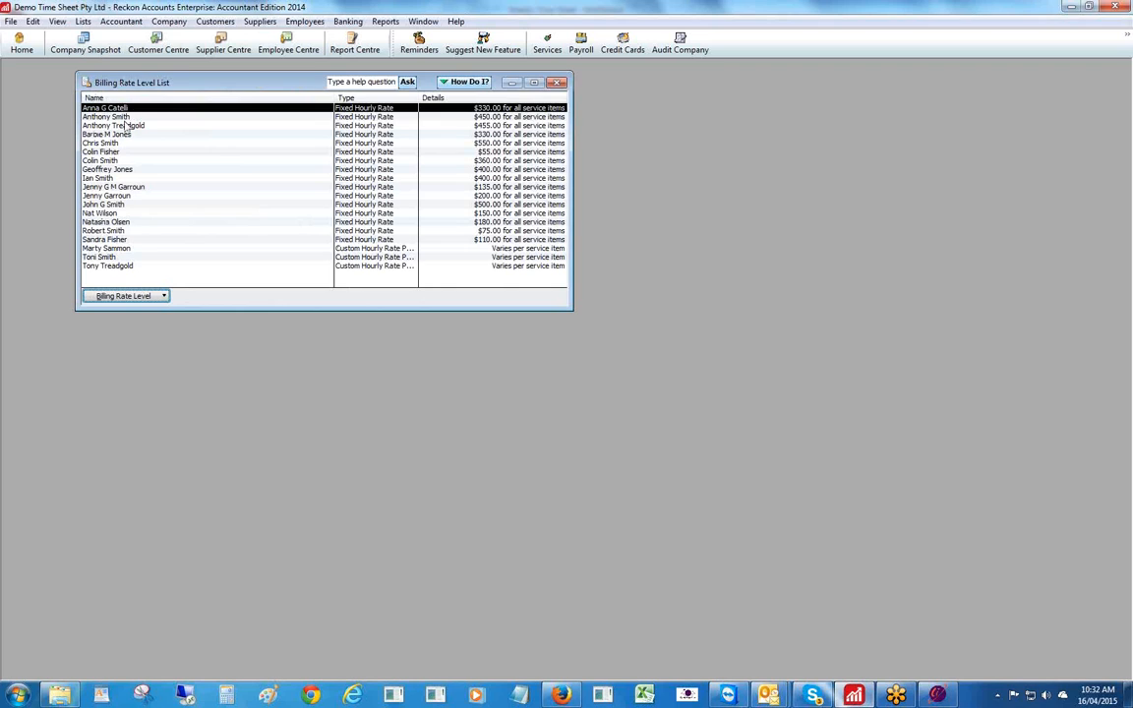
pyautogui.doubleClick(114, 116)
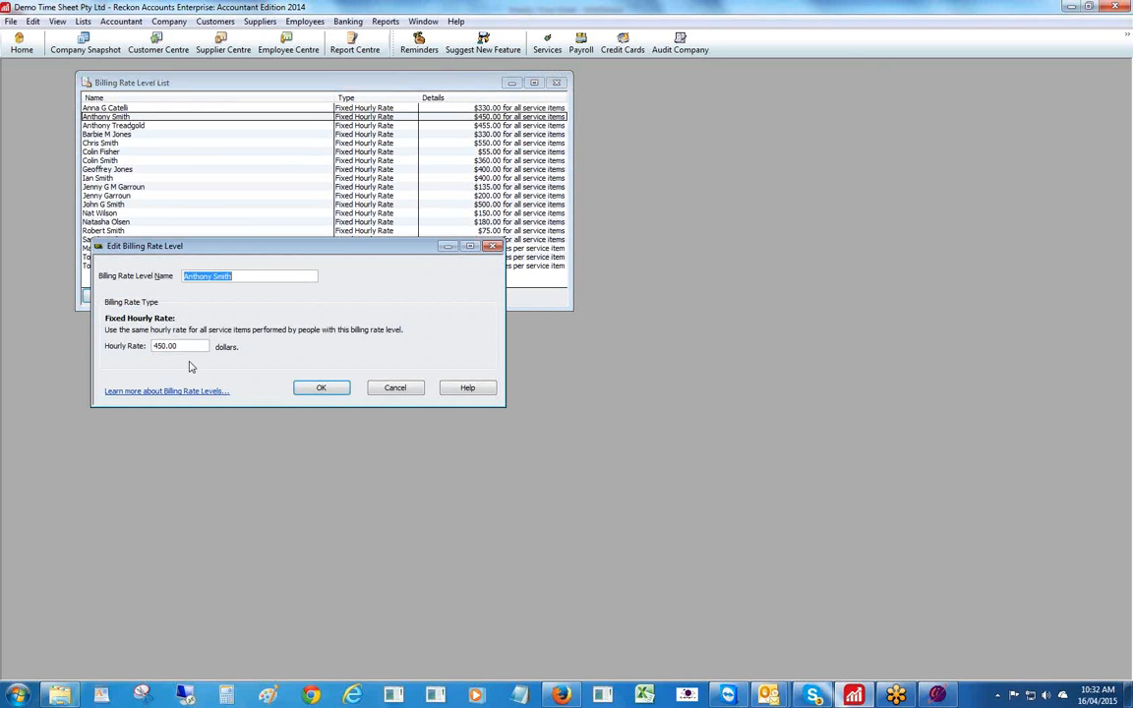
pyautogui.click(492, 246)
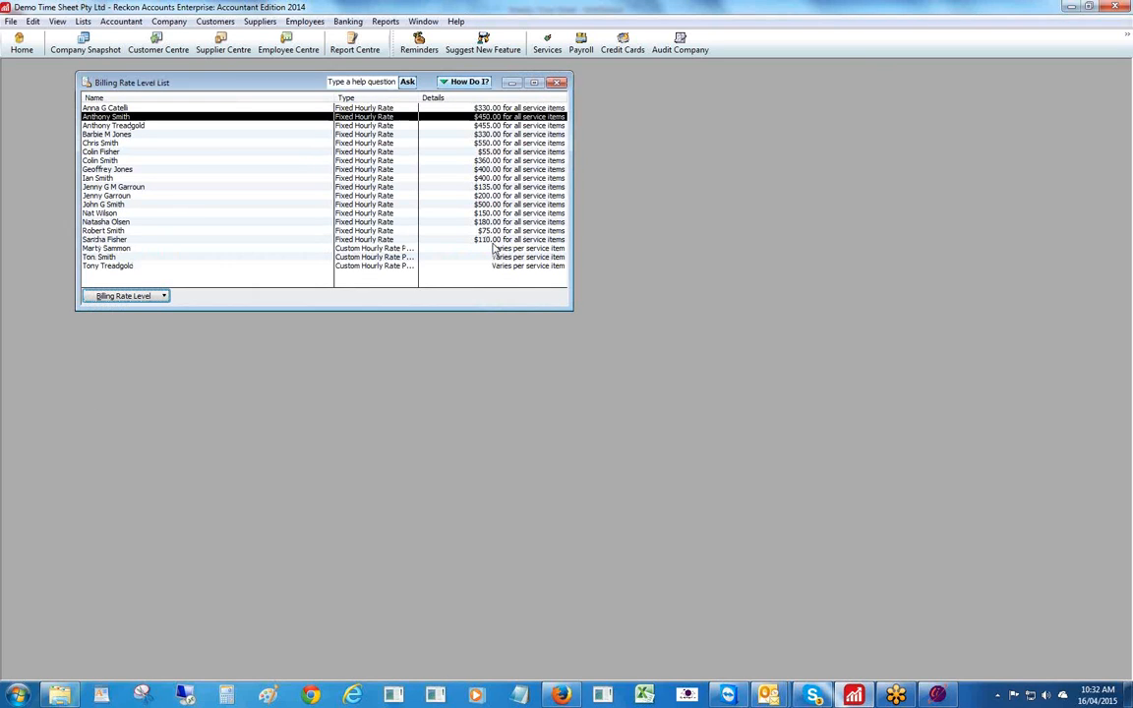
pyautogui.click(511, 84)
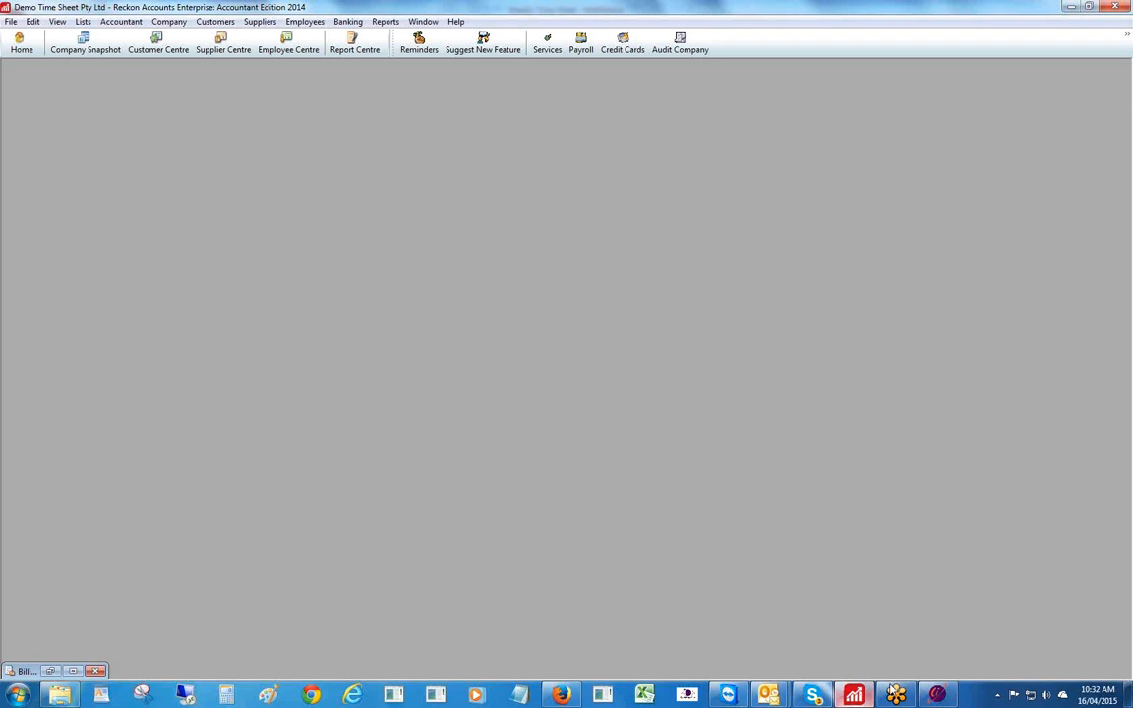
# - Return to the May 17–23 2015 weekly time sheet and begin a new invoice
pyautogui.click(937, 695)
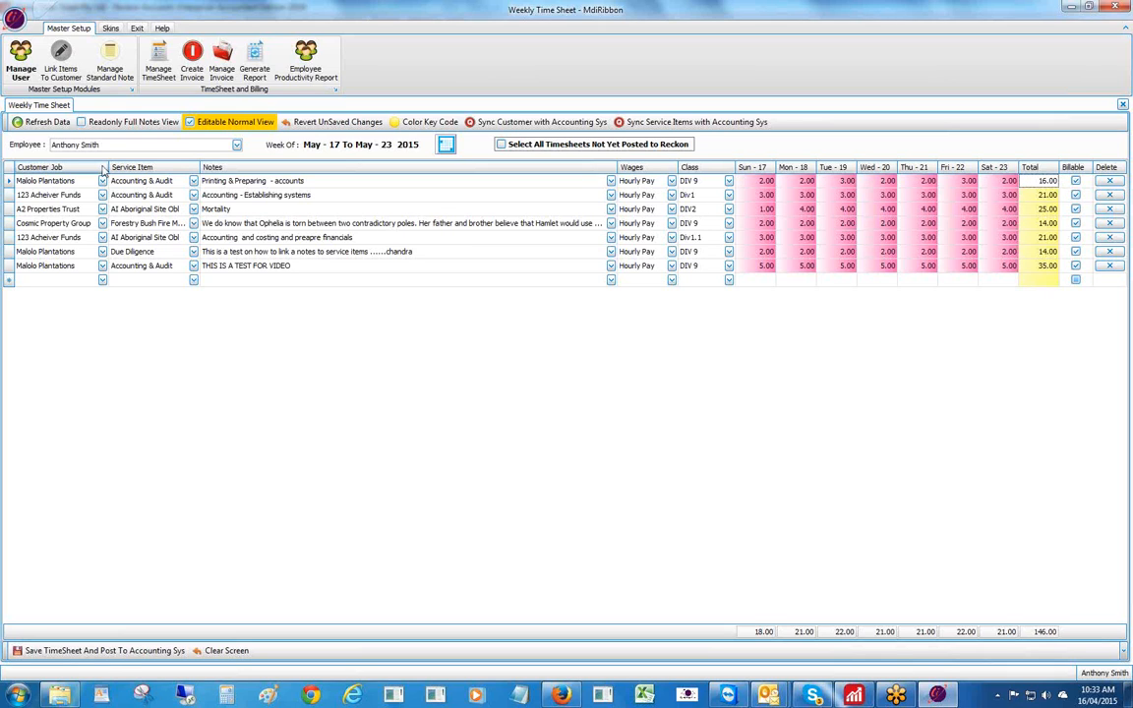
pyautogui.click(192, 57)
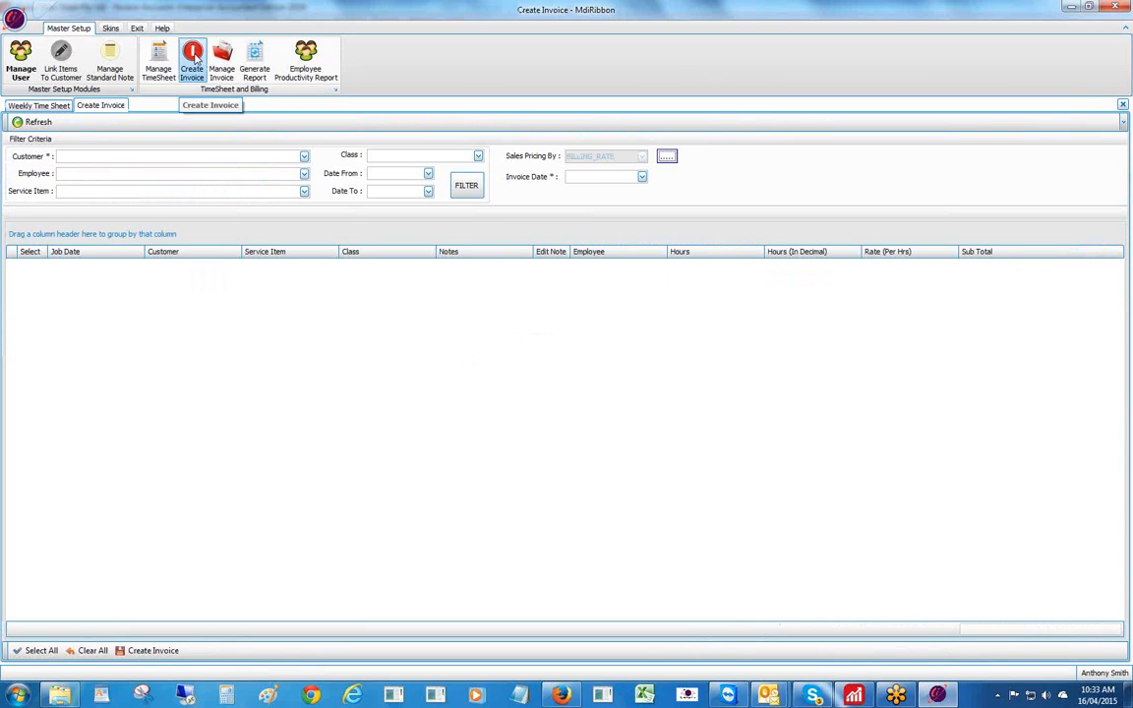
# - Choose customer Malolo Plantations, the employee, and invoice date 16/04/2015
pyautogui.click(304, 156)
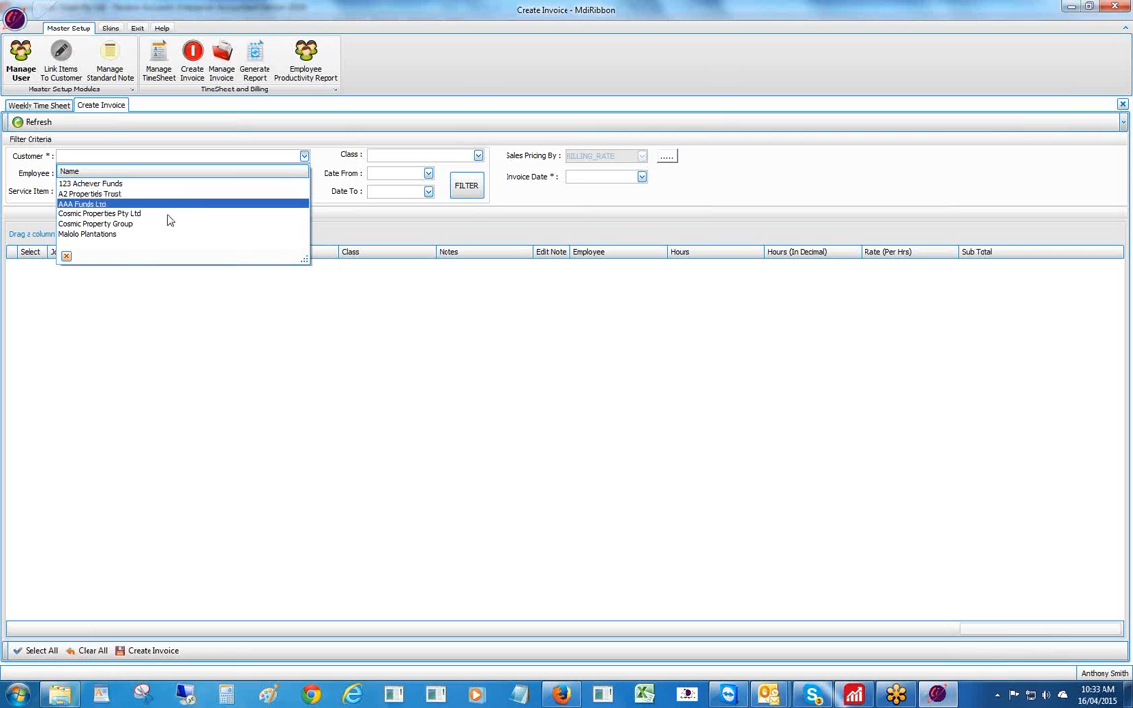
pyautogui.click(108, 235)
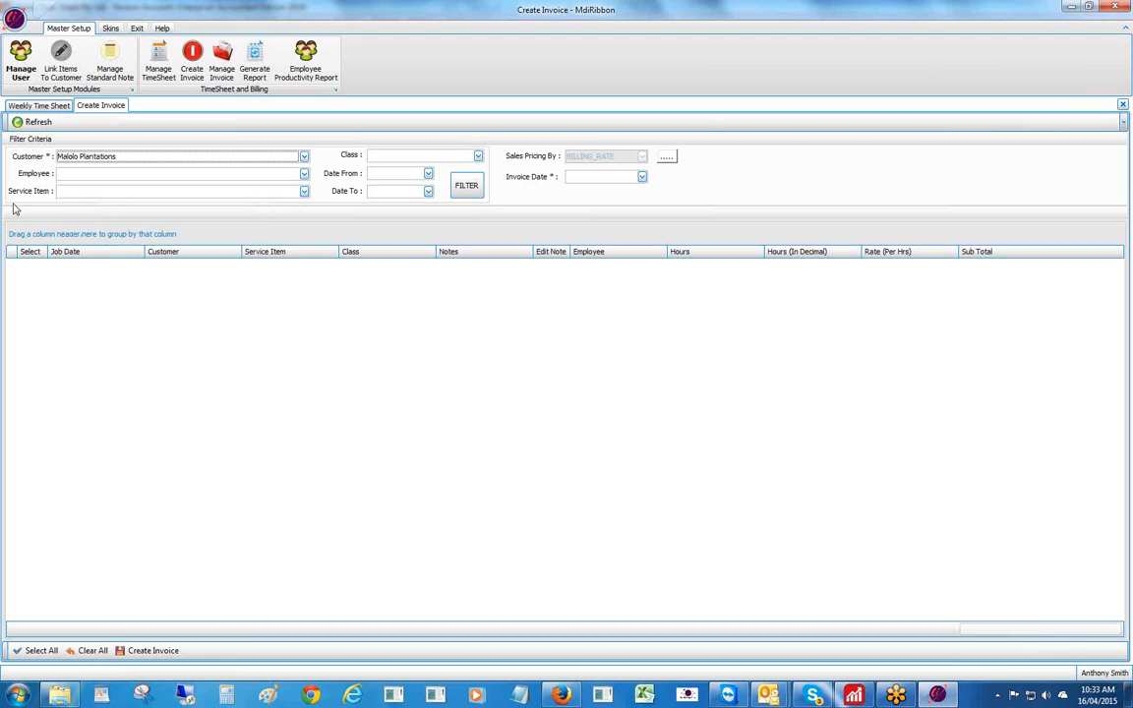
pyautogui.click(303, 174)
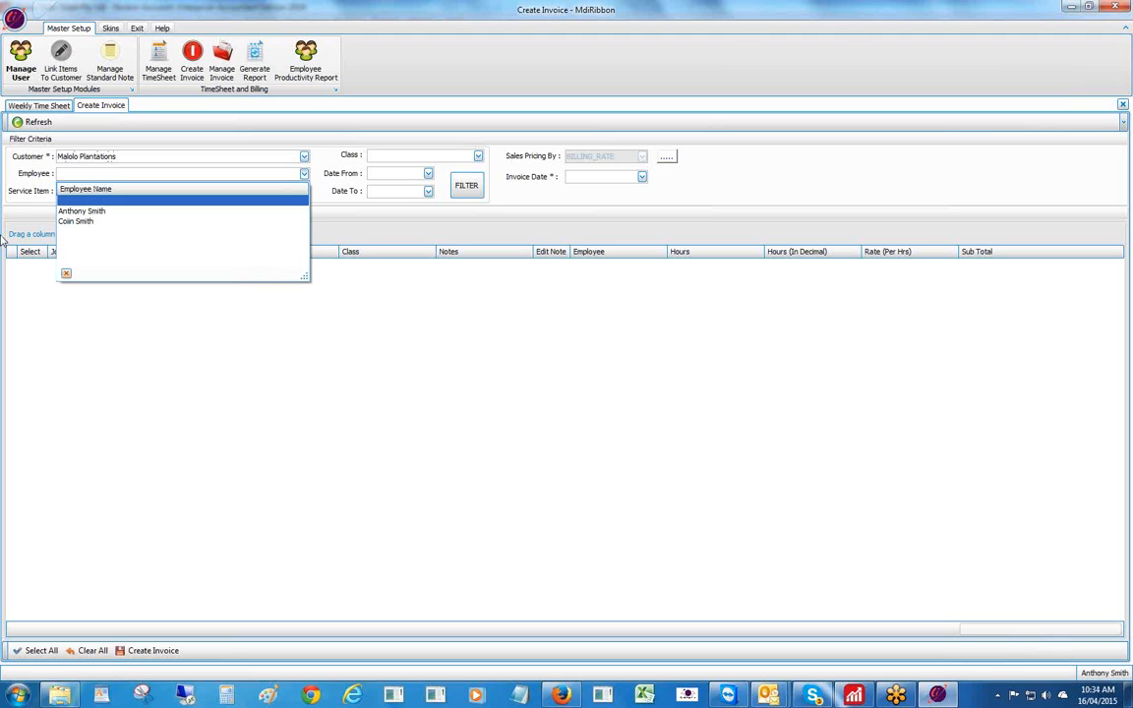
pyautogui.click(78, 211)
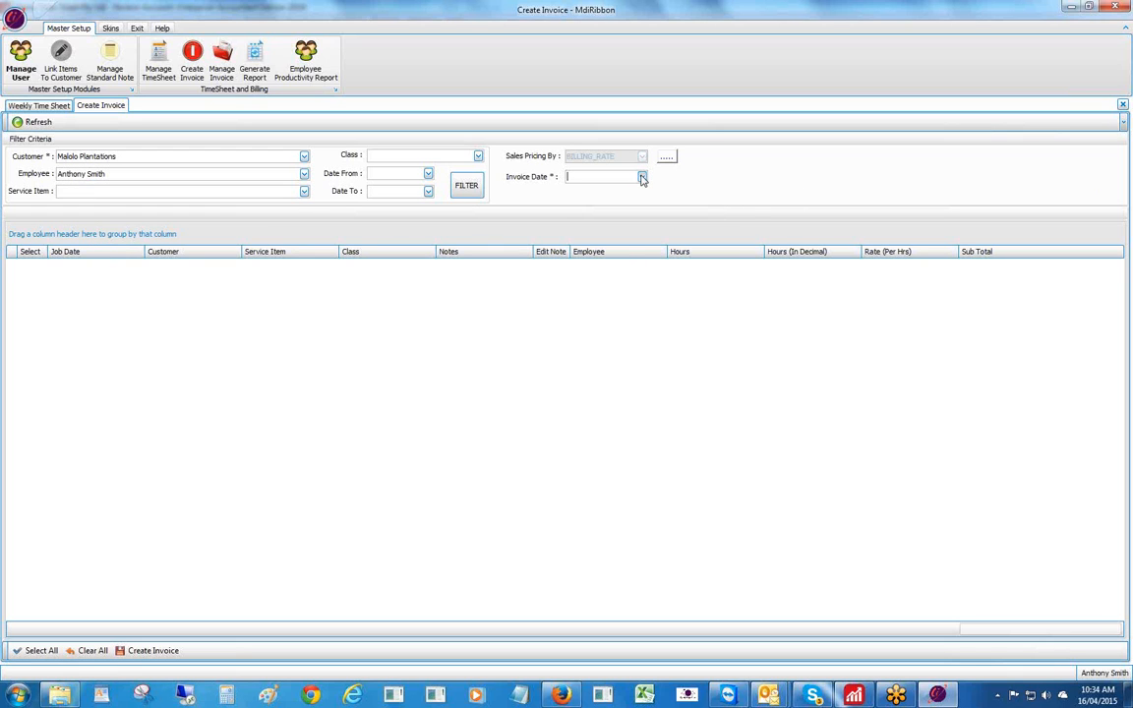
pyautogui.click(641, 178)
pyautogui.click(652, 262)
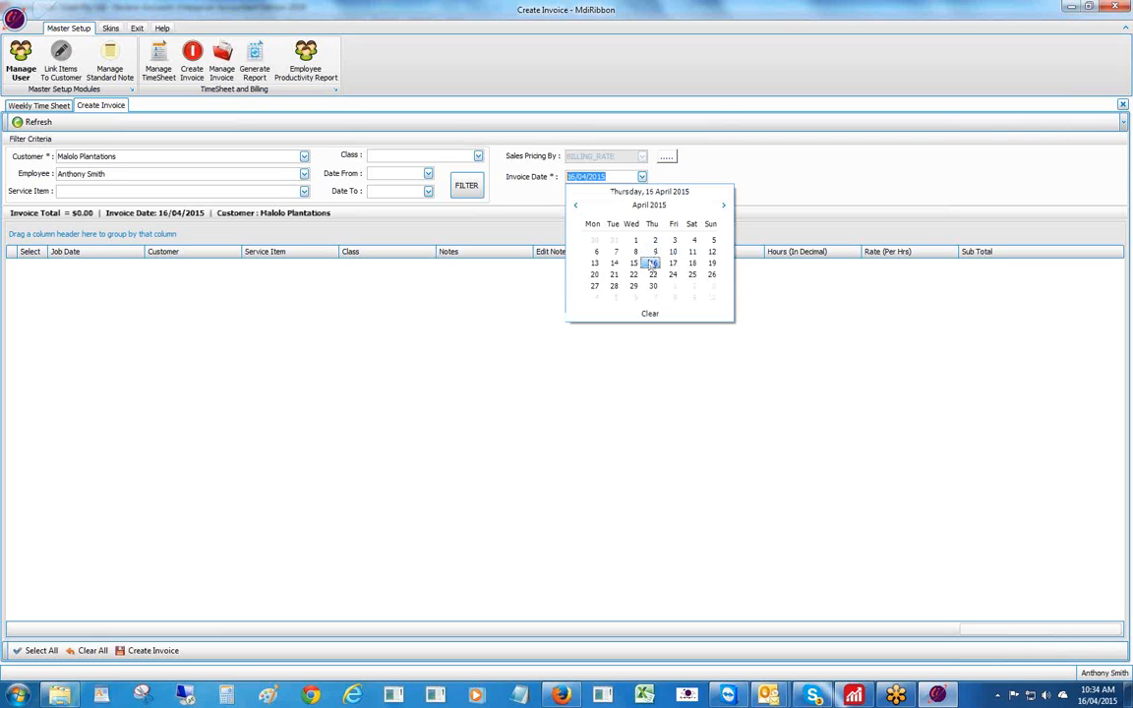
# - Refresh the form, reselect Malolo Plantations, and filter its timesheet rows
pyautogui.click(35, 122)
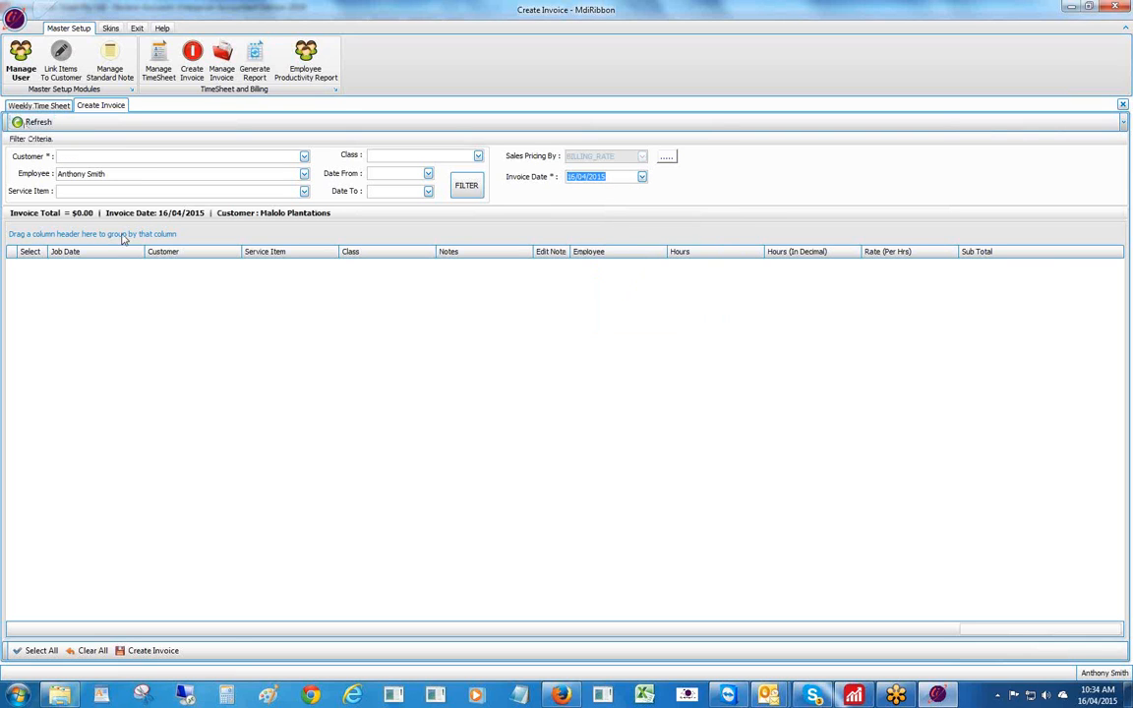
pyautogui.click(277, 156)
pyautogui.click(87, 234)
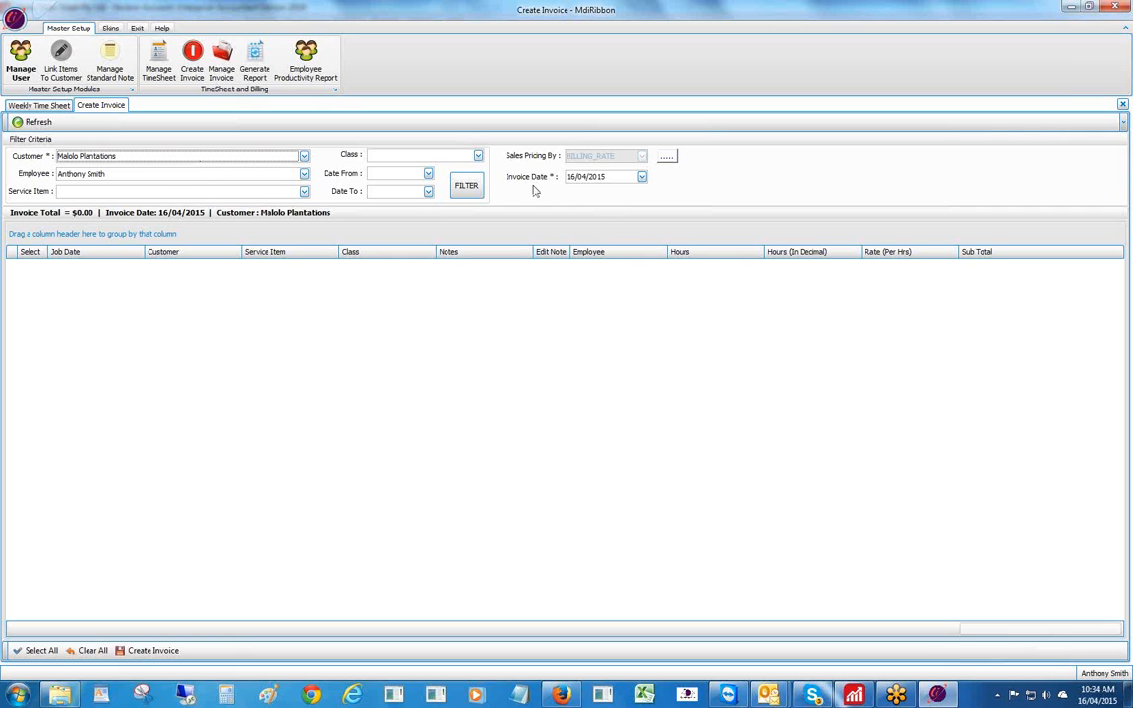
pyautogui.click(466, 186)
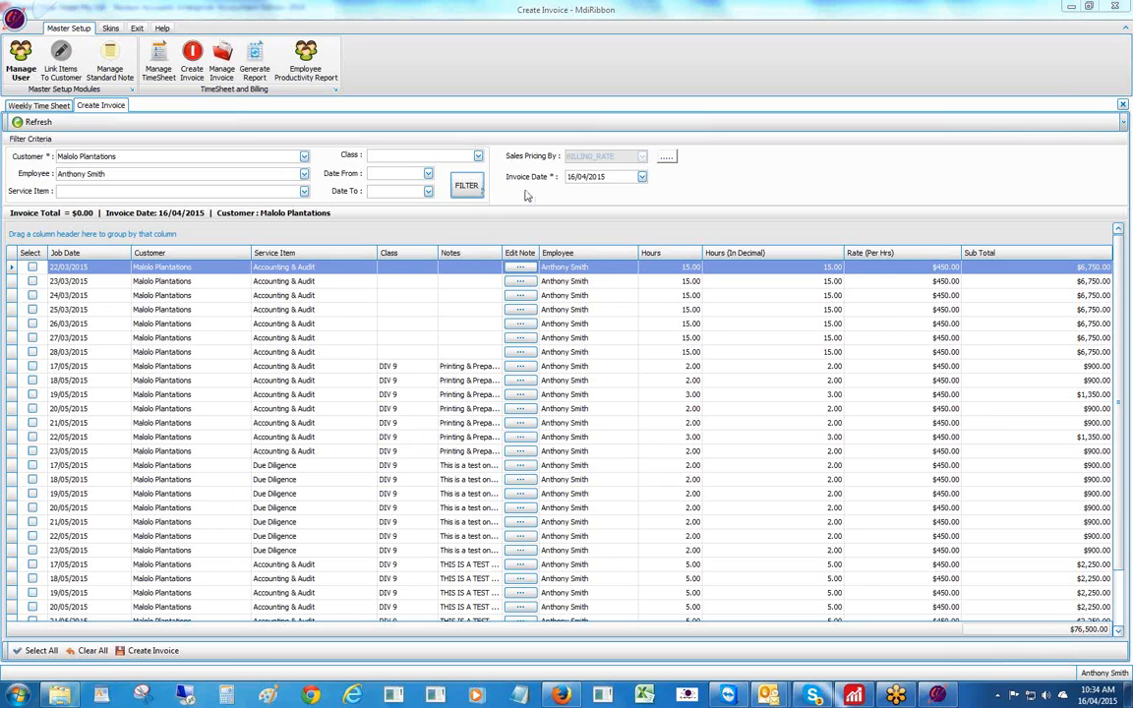
pyautogui.click(303, 174)
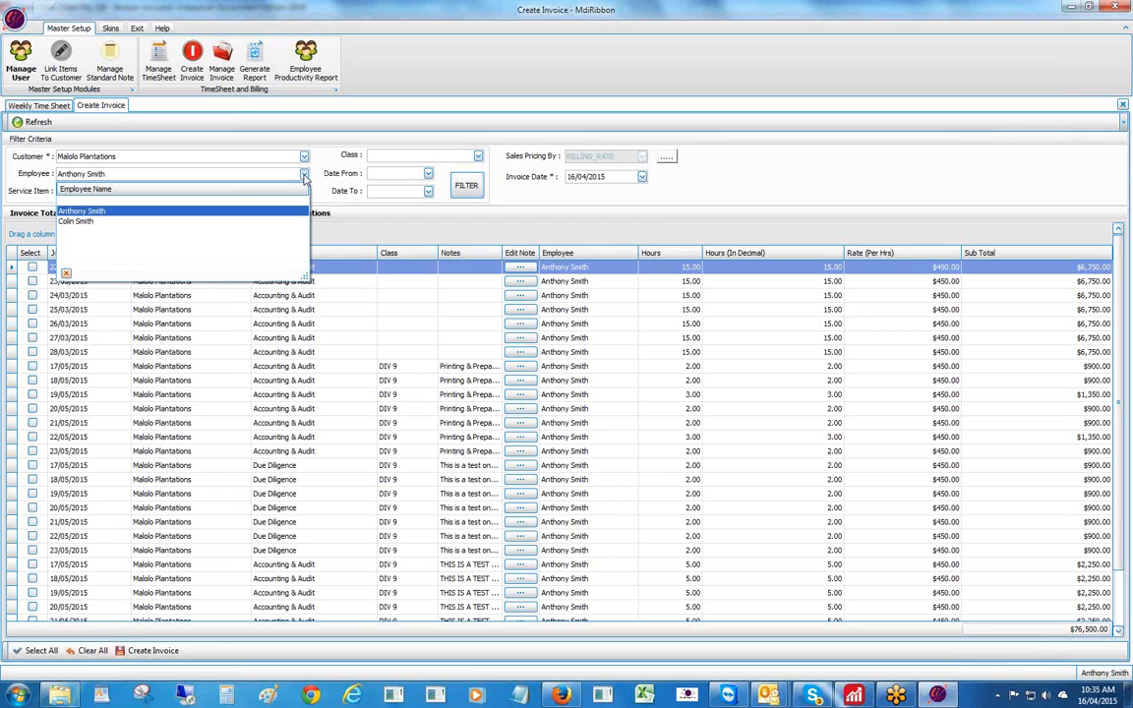
pyautogui.click(304, 175)
pyautogui.click(304, 191)
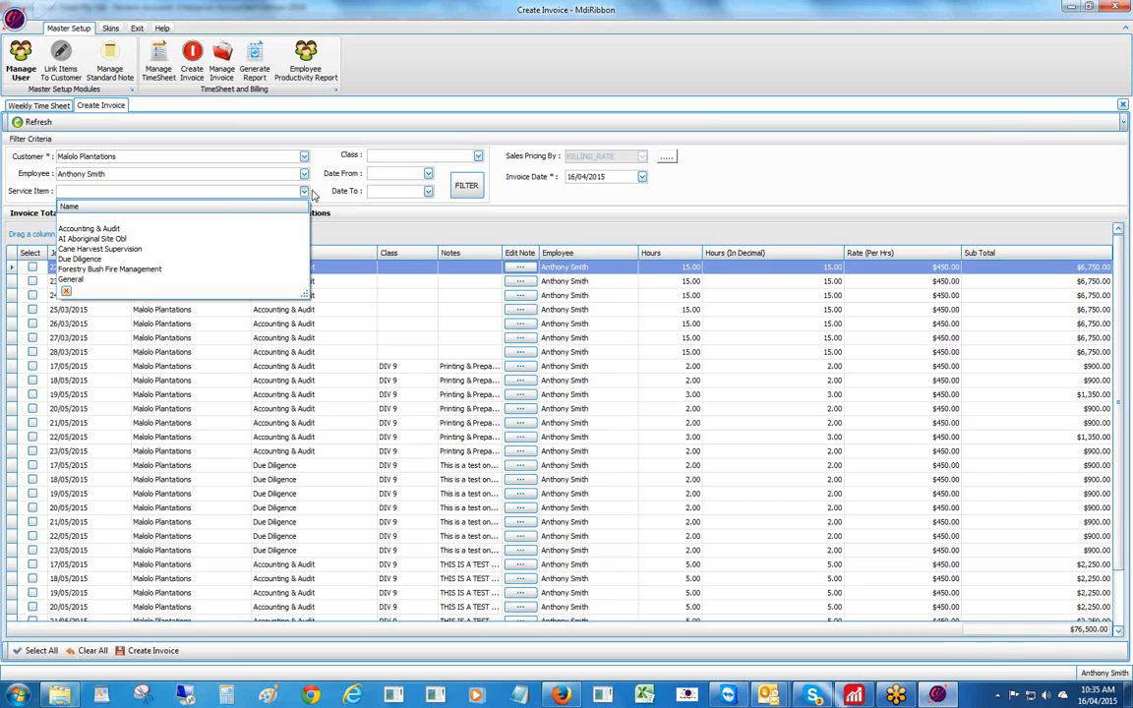
pyautogui.click(736, 177)
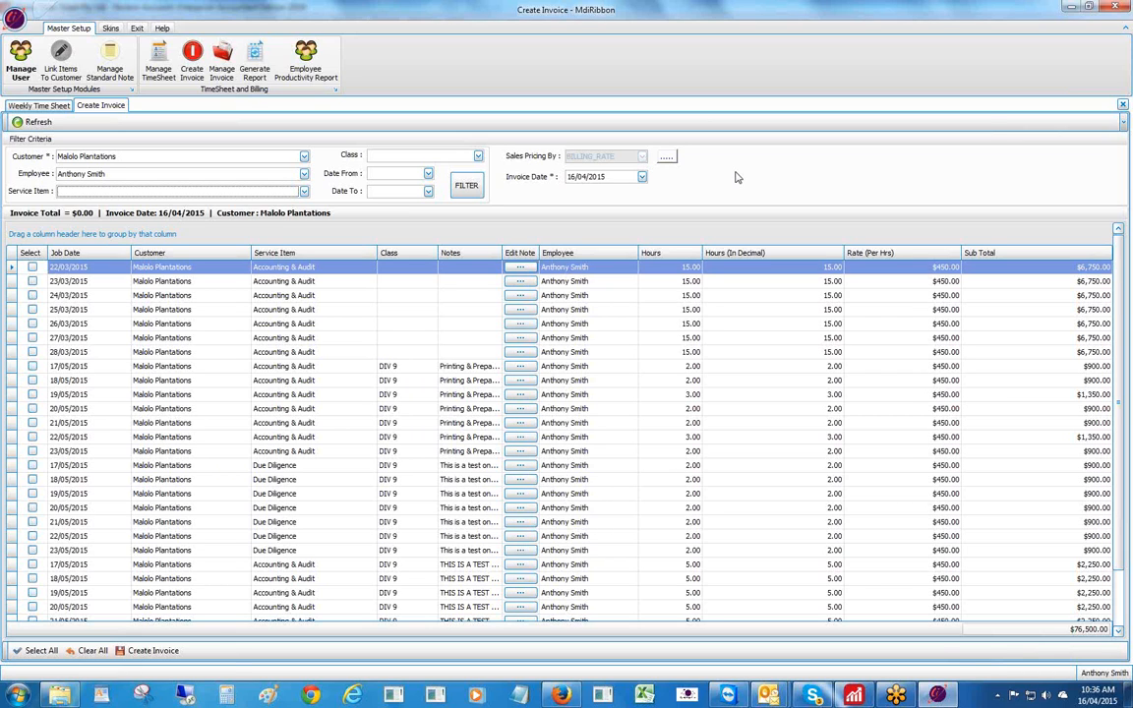
# - Filter the rows to the Accounting & Audit service item, leaving the class unset
pyautogui.click(479, 156)
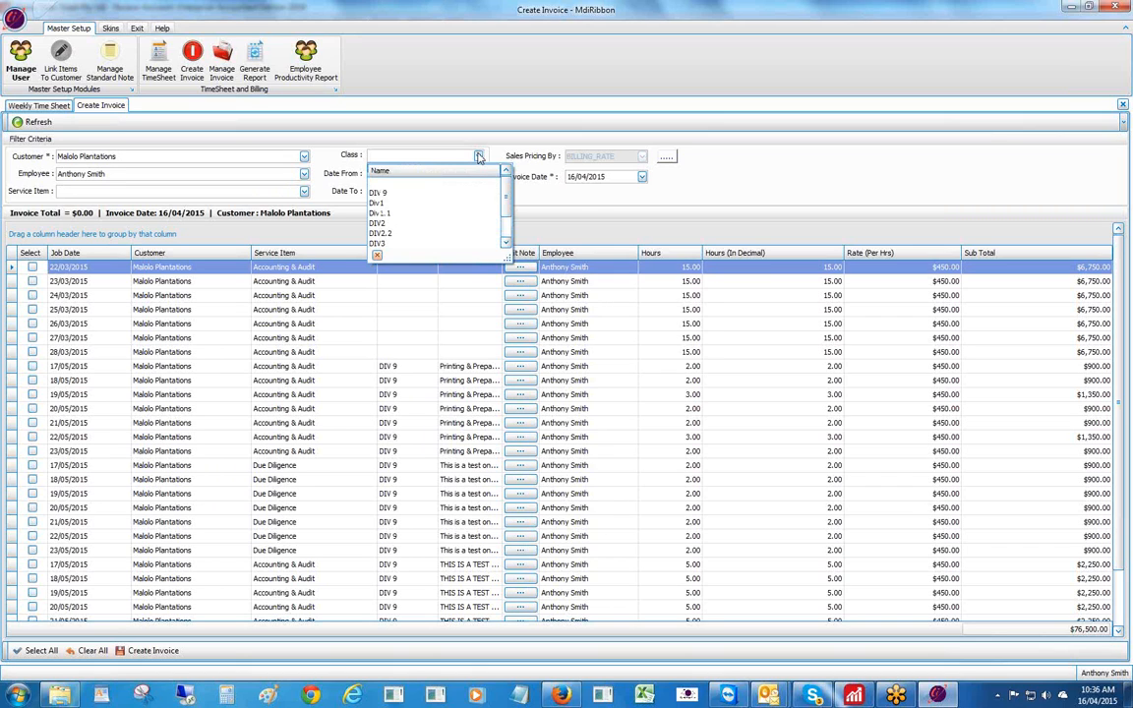
pyautogui.click(479, 156)
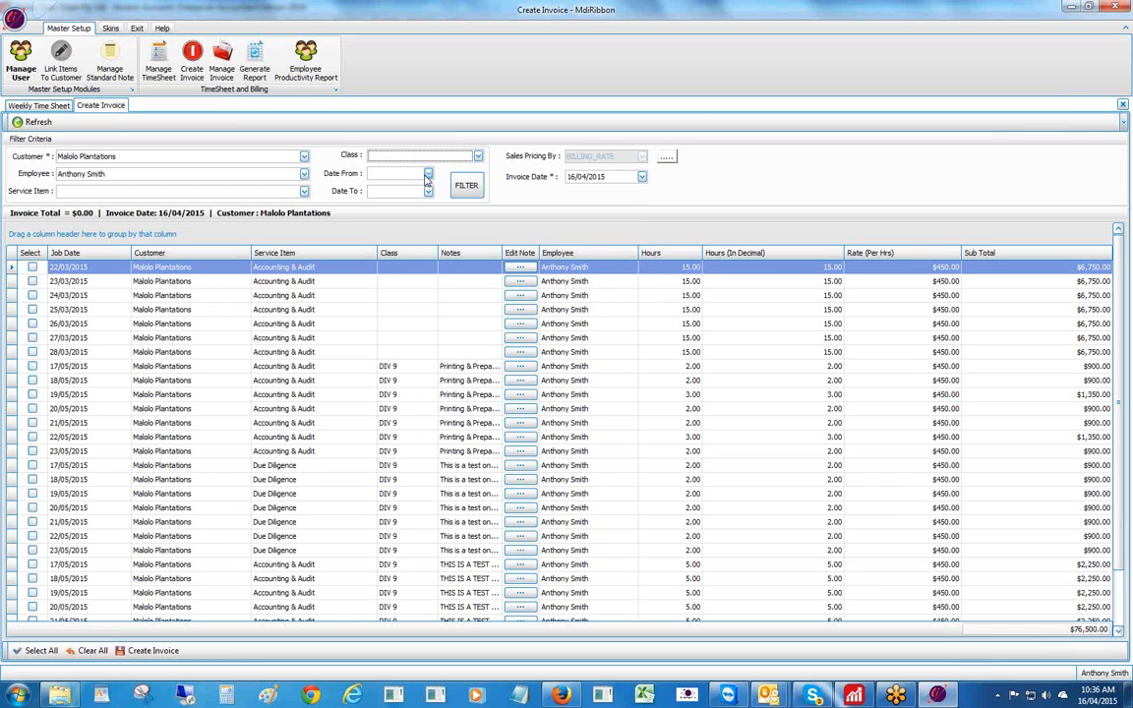
pyautogui.click(303, 192)
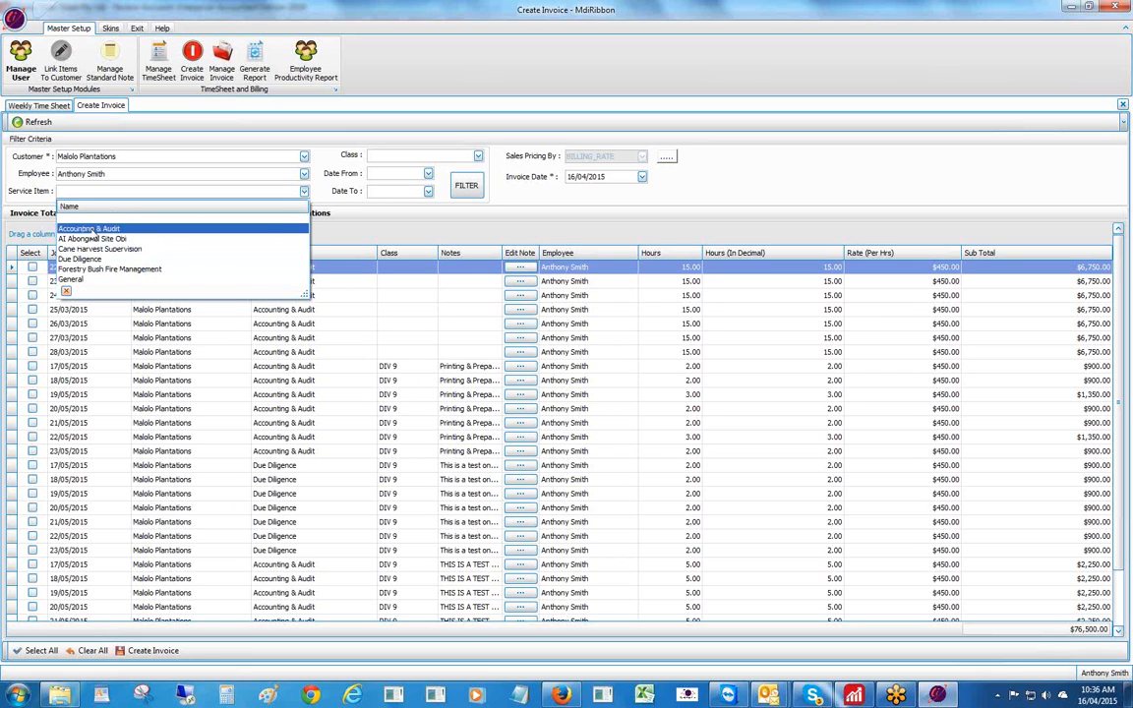
pyautogui.click(93, 229)
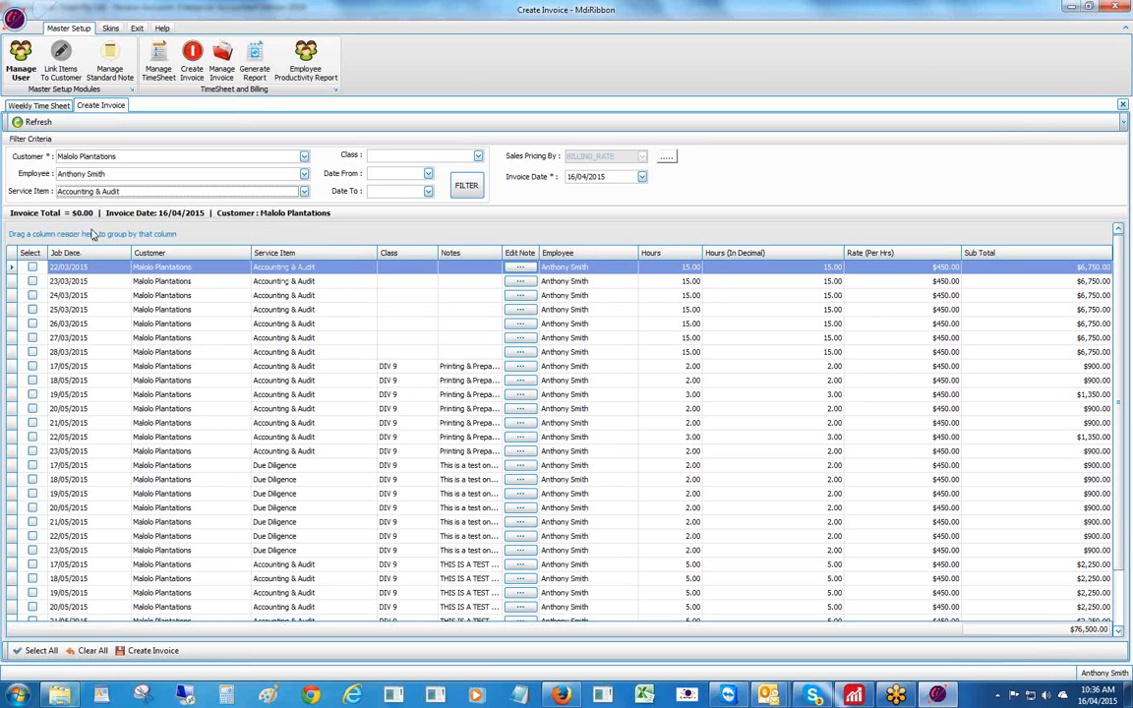
pyautogui.click(466, 186)
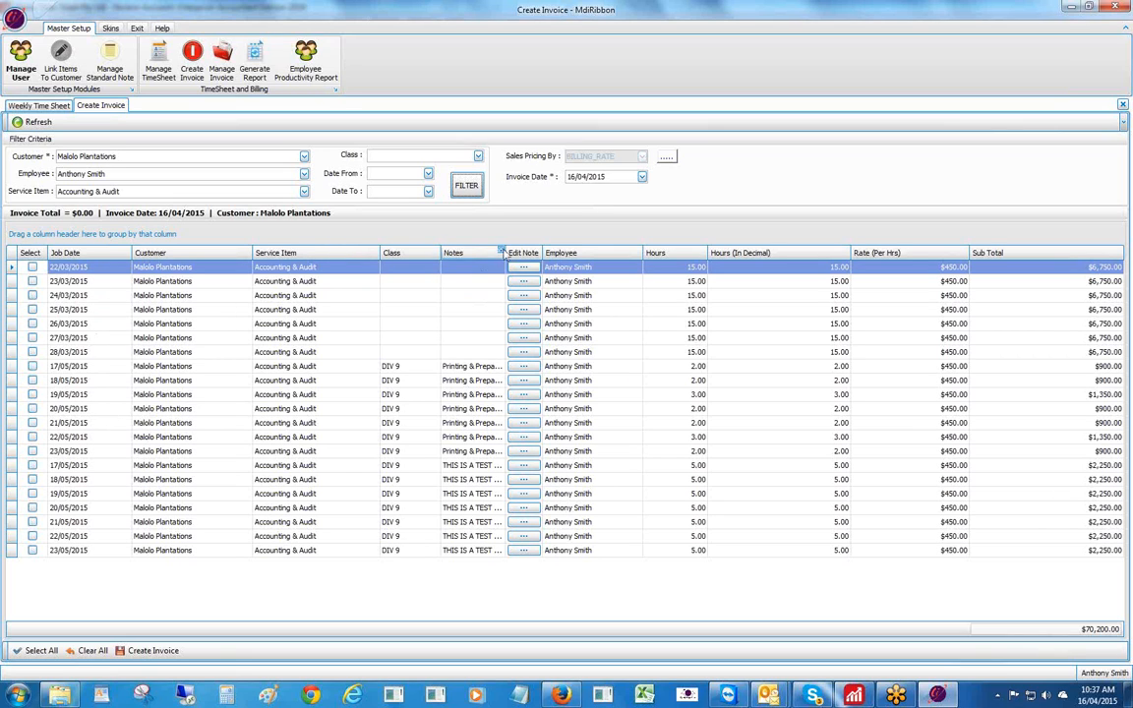
# - Widen the Notes column and tick the 22/03/2015 and 23/03/2015 rows, totalling $1,350.00
pyautogui.moveTo(502, 253); pyautogui.dragTo(565, 258)
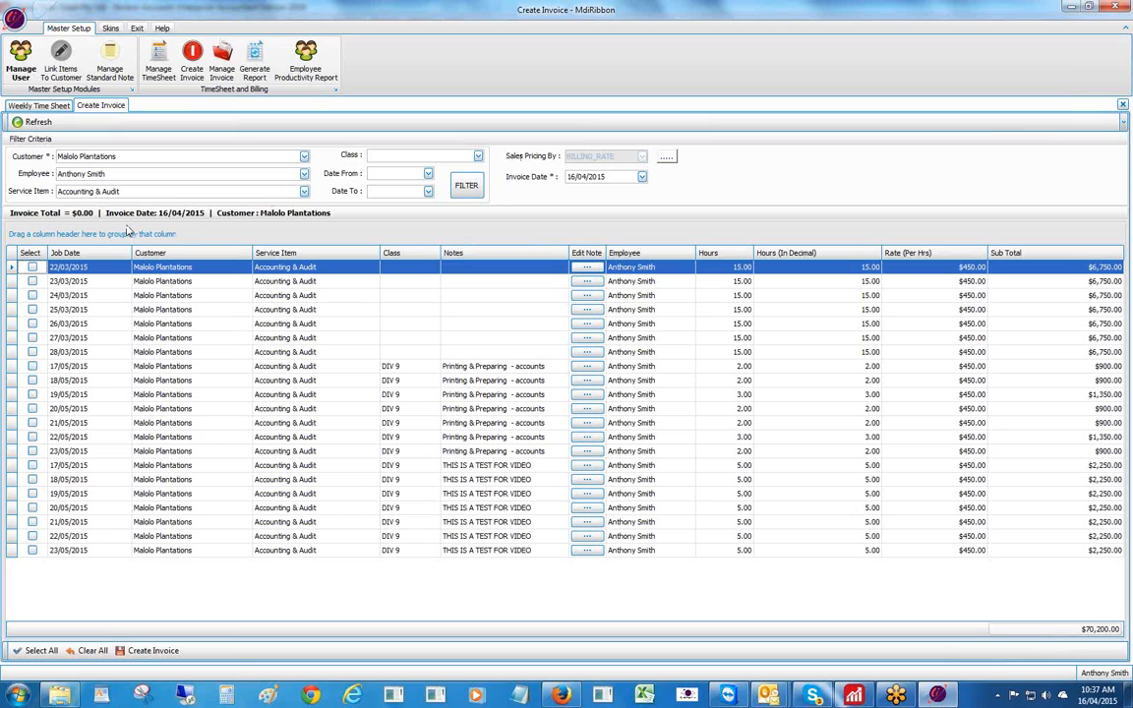
pyautogui.click(32, 267)
pyautogui.click(33, 281)
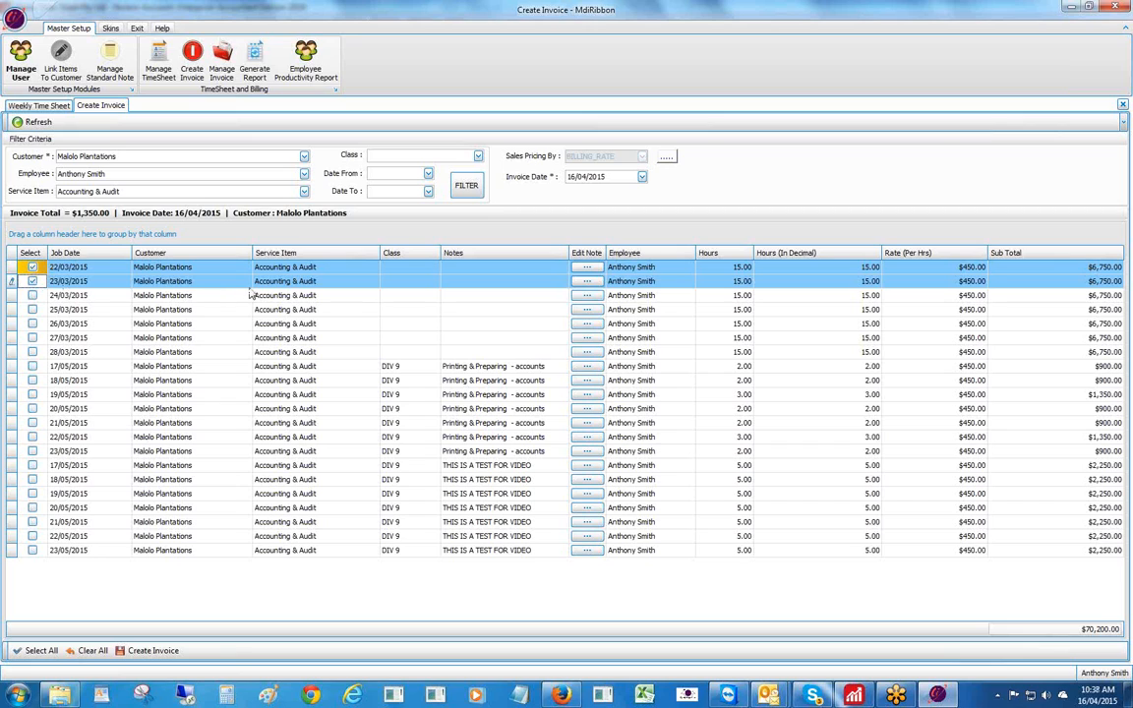
# - Create Invoice #42 from the two ticked rows and acknowledge the confirmation
pyautogui.click(142, 651)
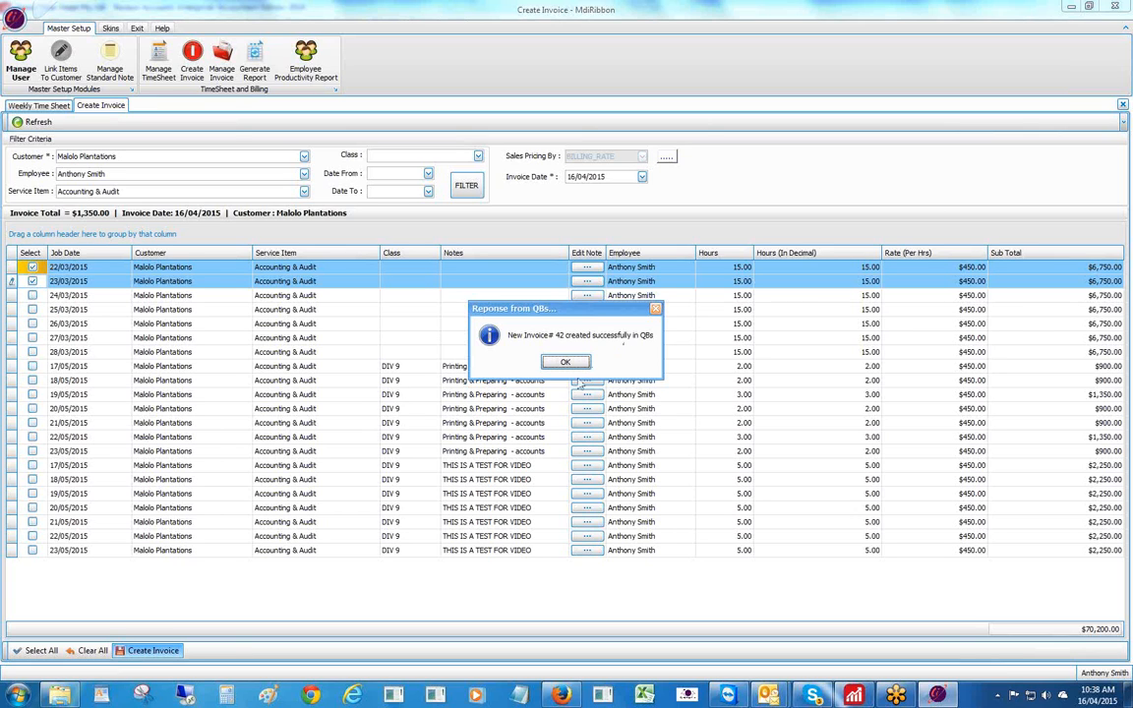
pyautogui.click(566, 363)
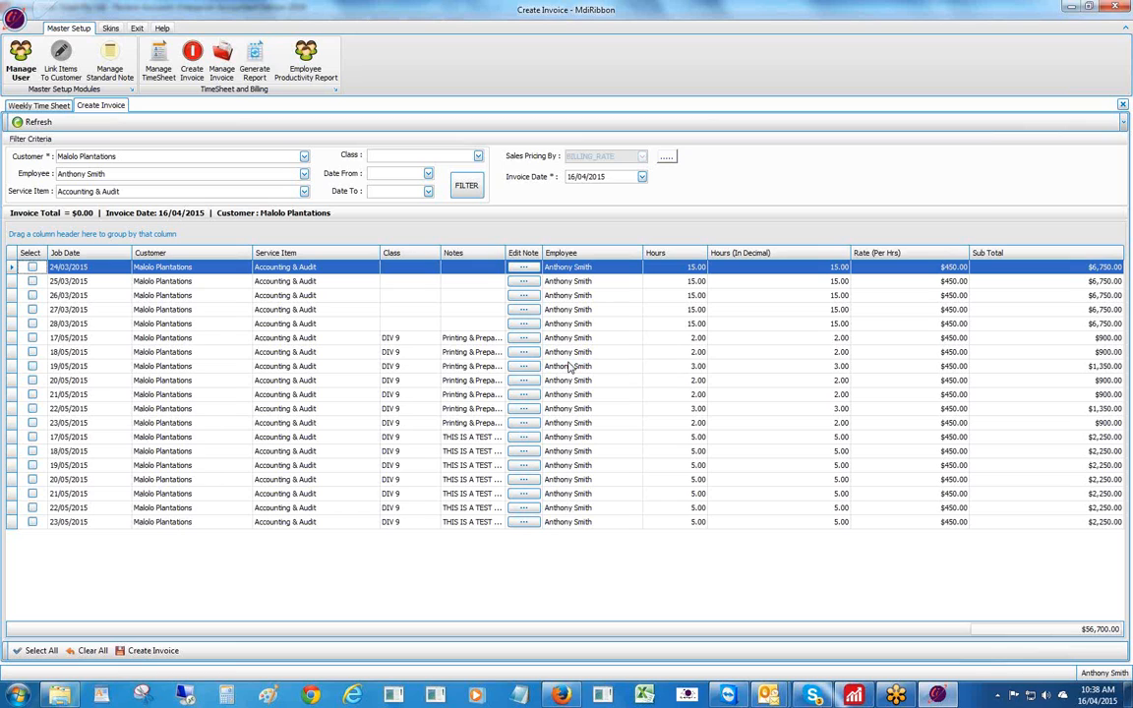
# - In Manage Invoice, filter to customer Malolo Plantations and select invoice 42
pyautogui.click(223, 56)
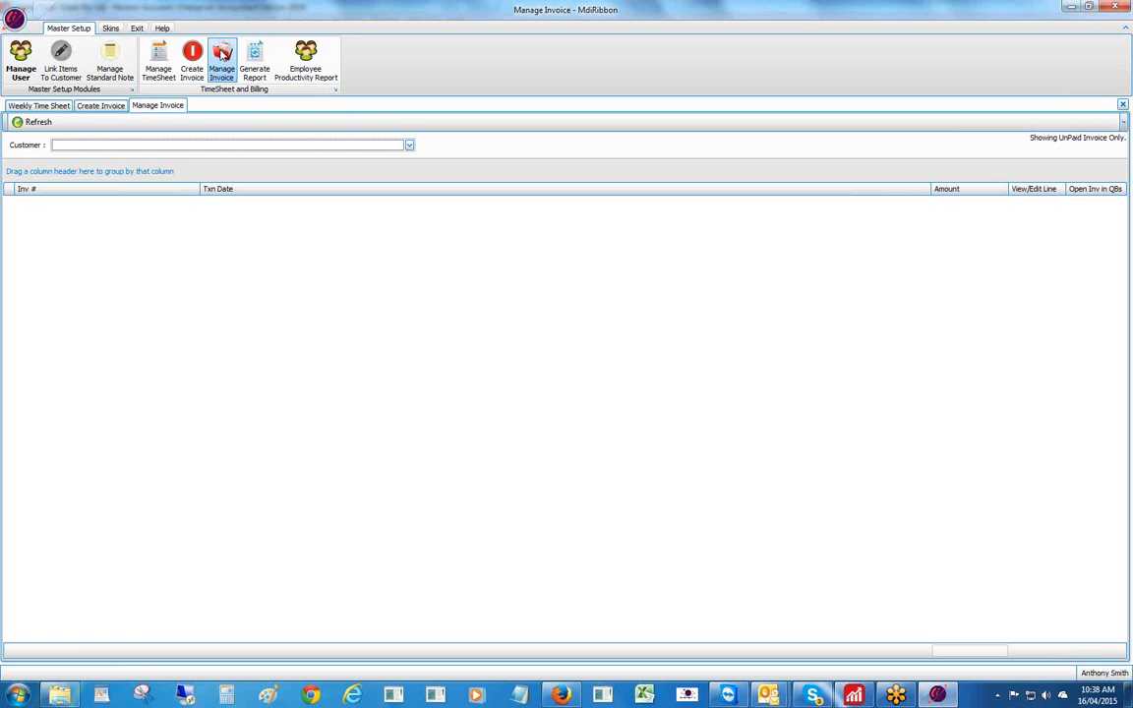
pyautogui.click(410, 145)
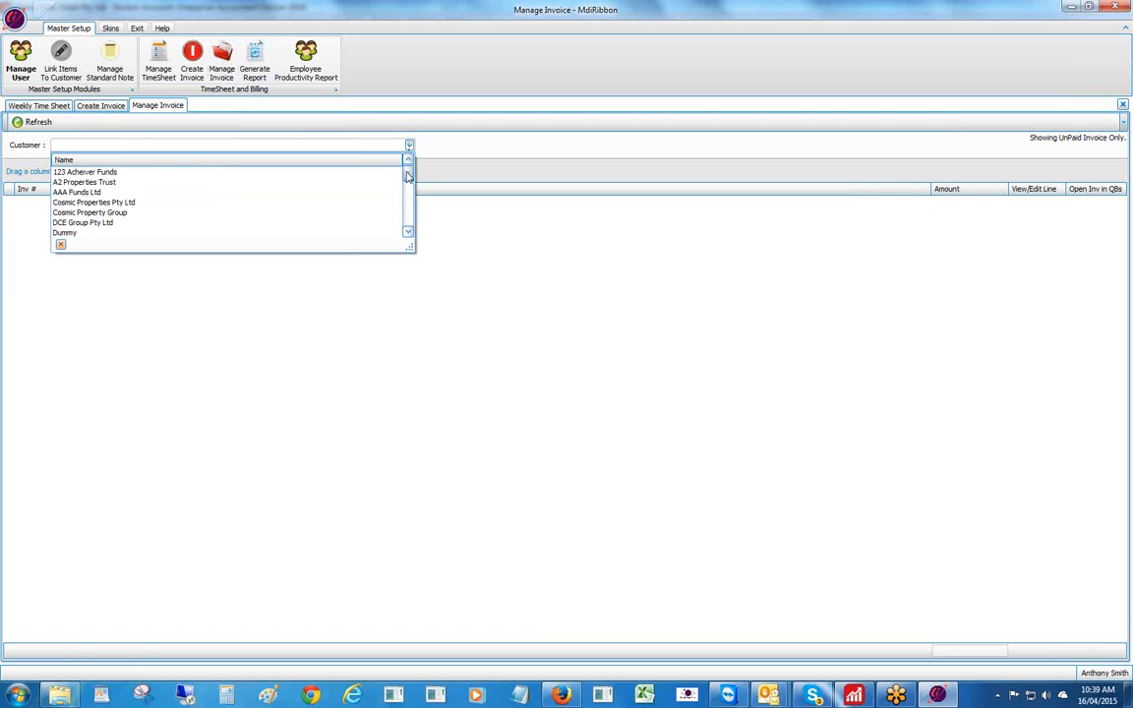
pyautogui.click(498, 273)
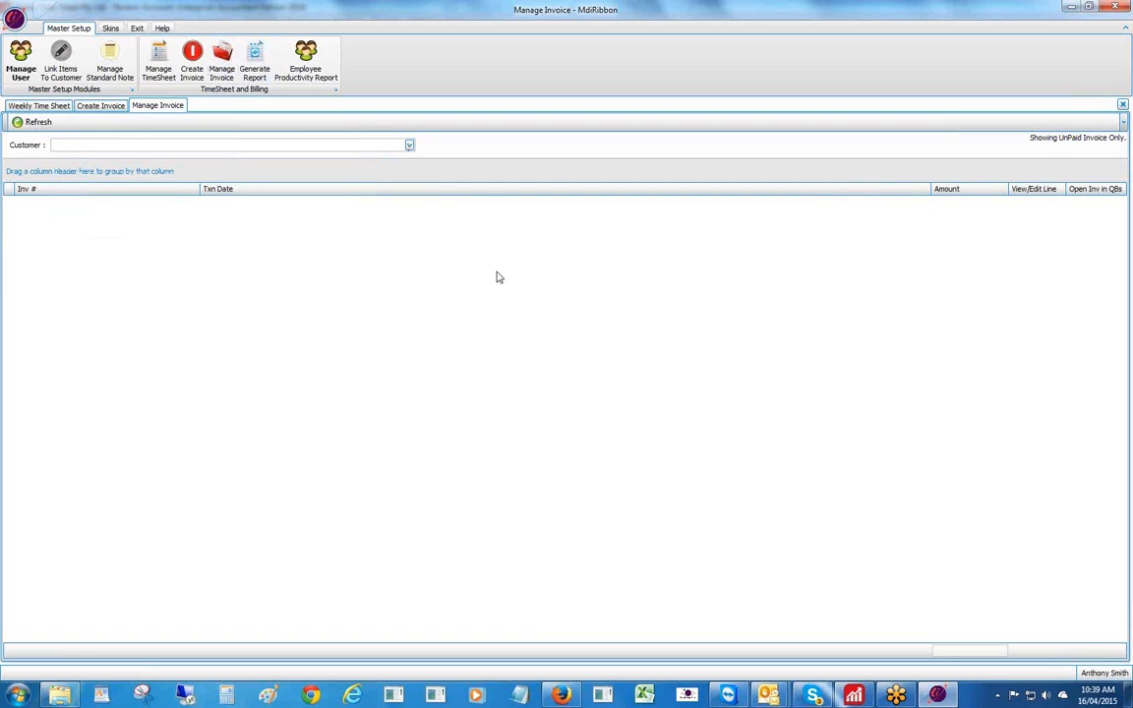
pyautogui.click(33, 122)
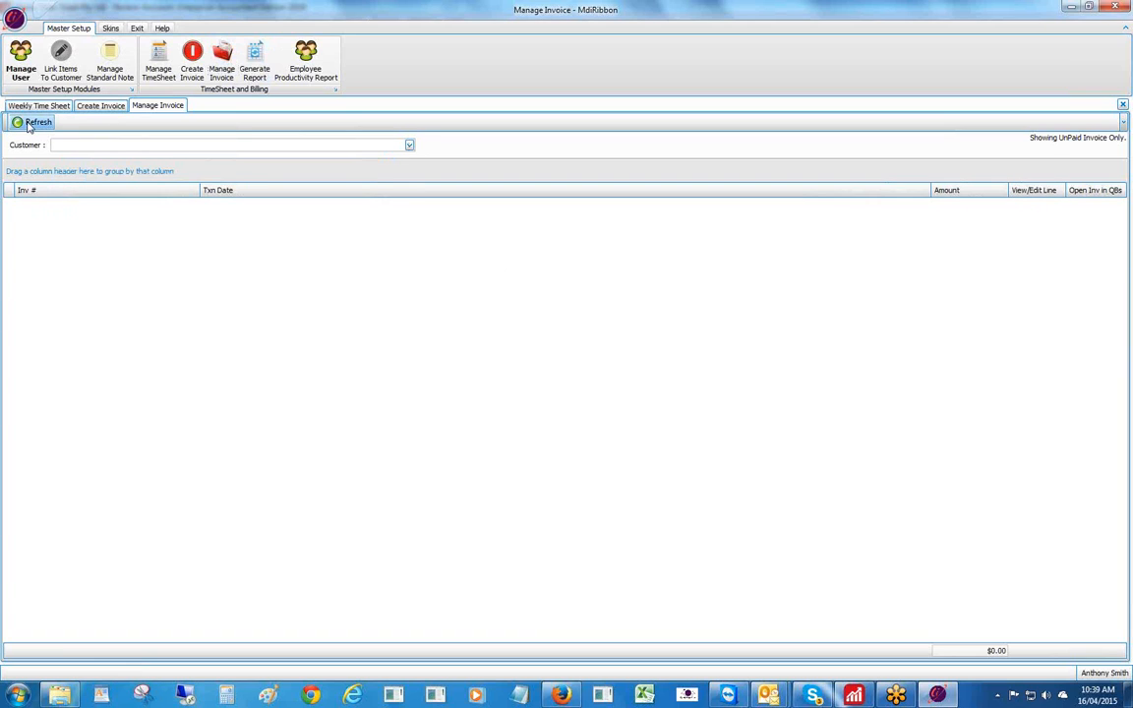
pyautogui.click(409, 145)
pyautogui.moveTo(407, 176); pyautogui.dragTo(408, 193)
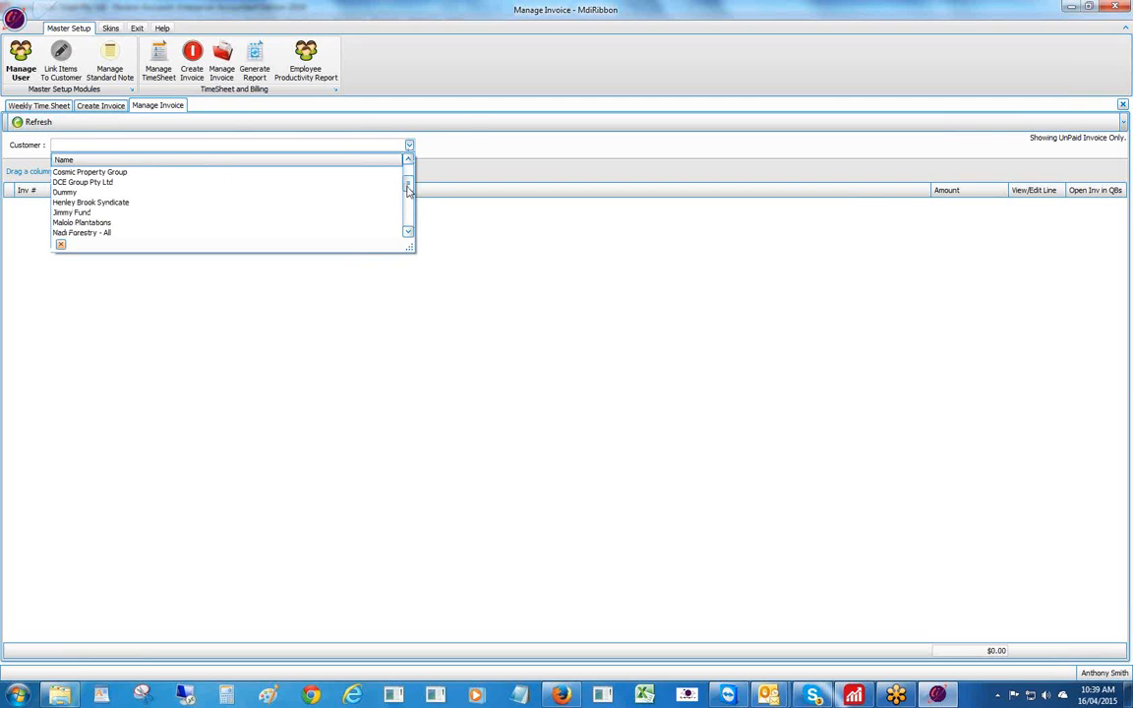
pyautogui.click(126, 225)
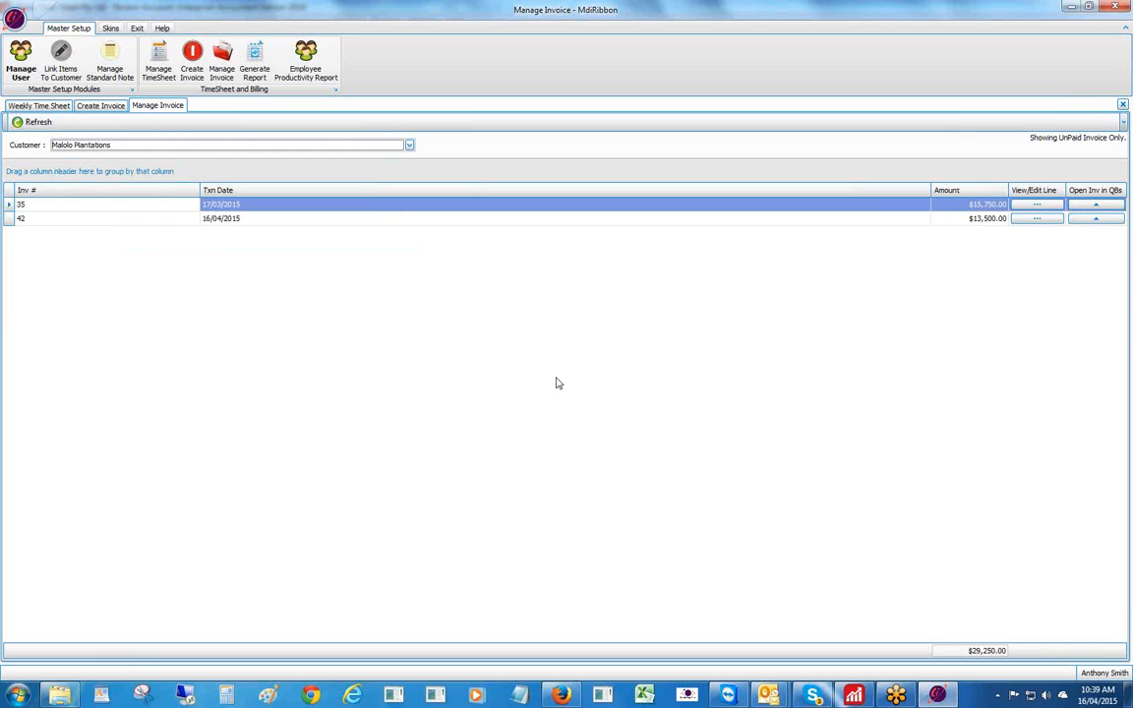
pyautogui.click(519, 217)
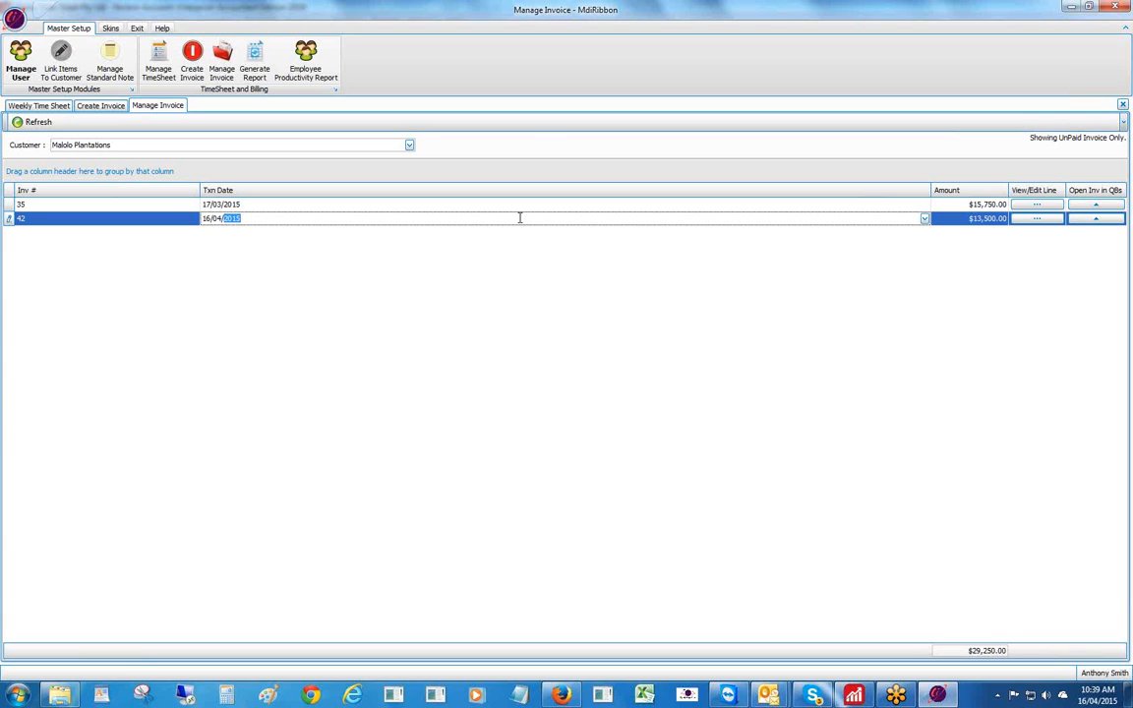
# - Open invoice 42 in Reckon and maximise the Create Invoices window
pyautogui.click(1095, 218)
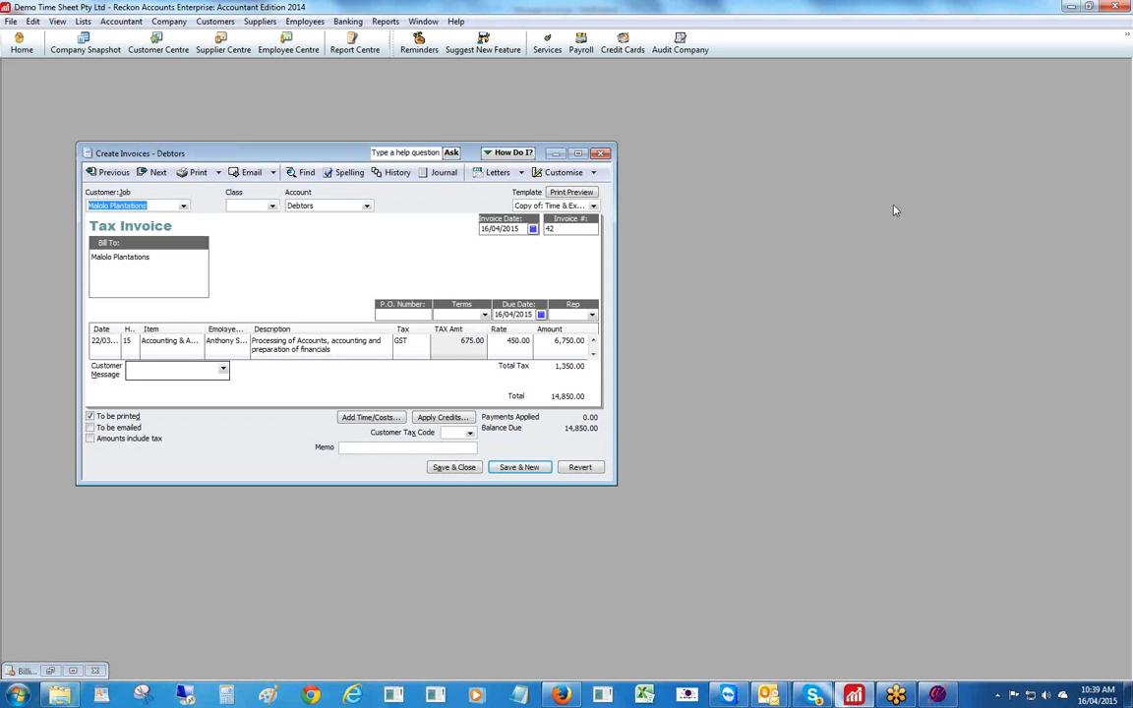
pyautogui.click(578, 153)
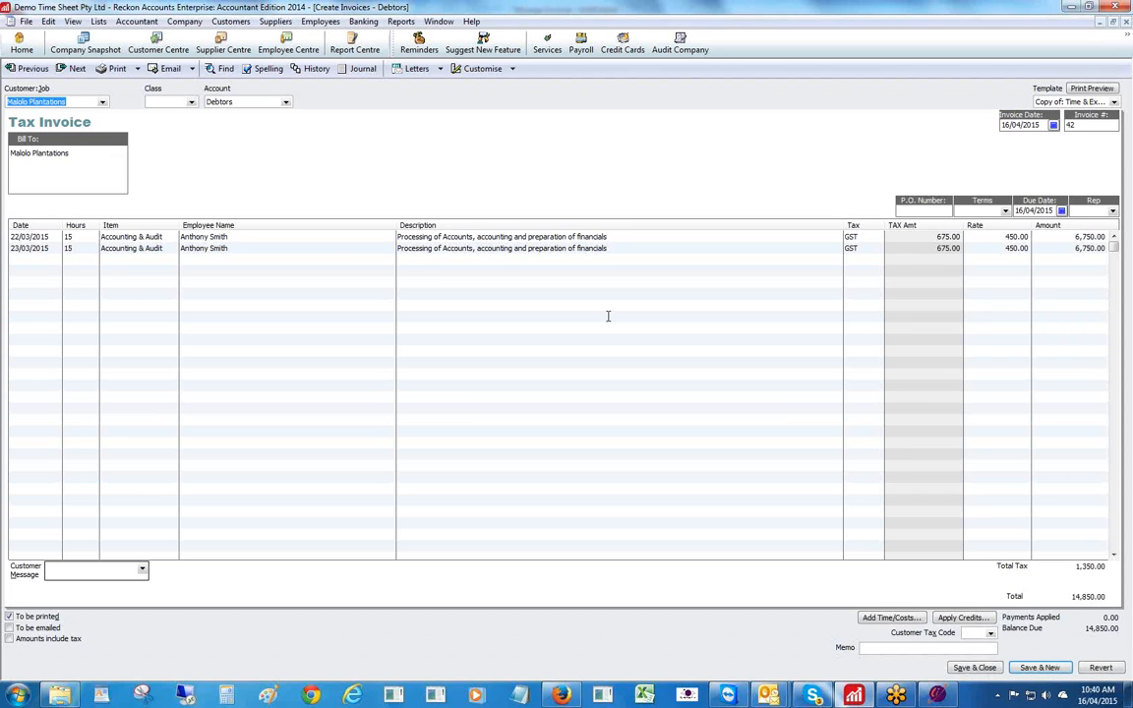
# - View invoice 42's transaction journal, then close it, the invoice and the Billing Rate Level List
pyautogui.click(357, 68)
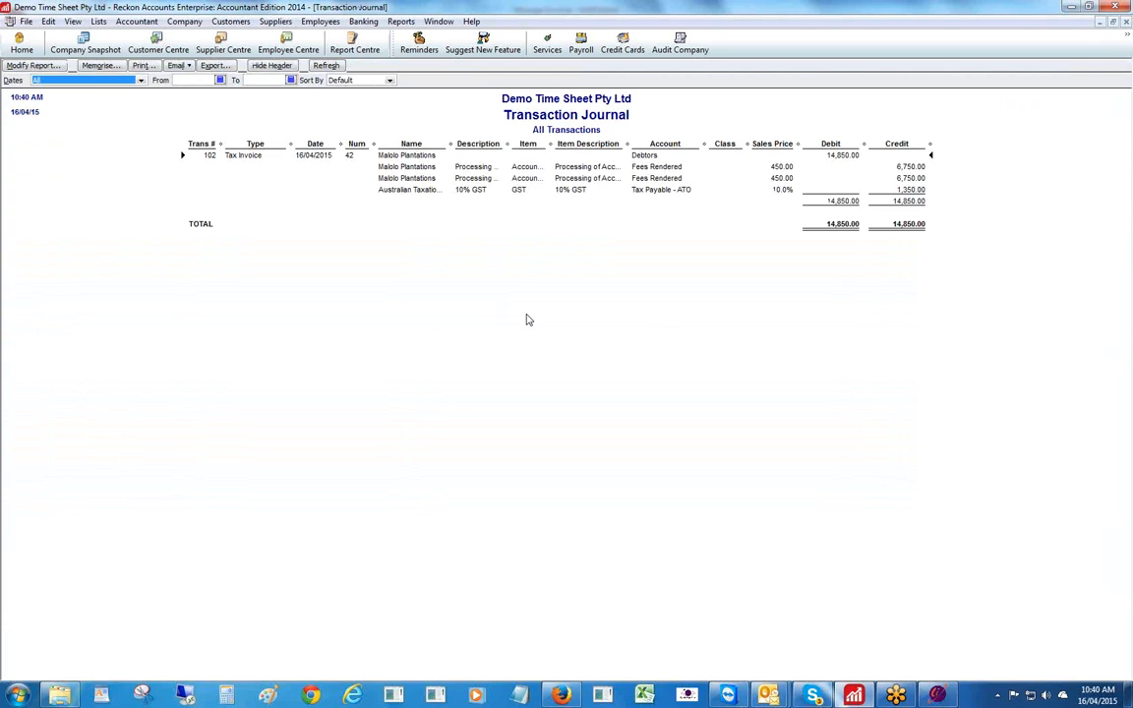
pyautogui.click(1127, 27)
pyautogui.click(1126, 27)
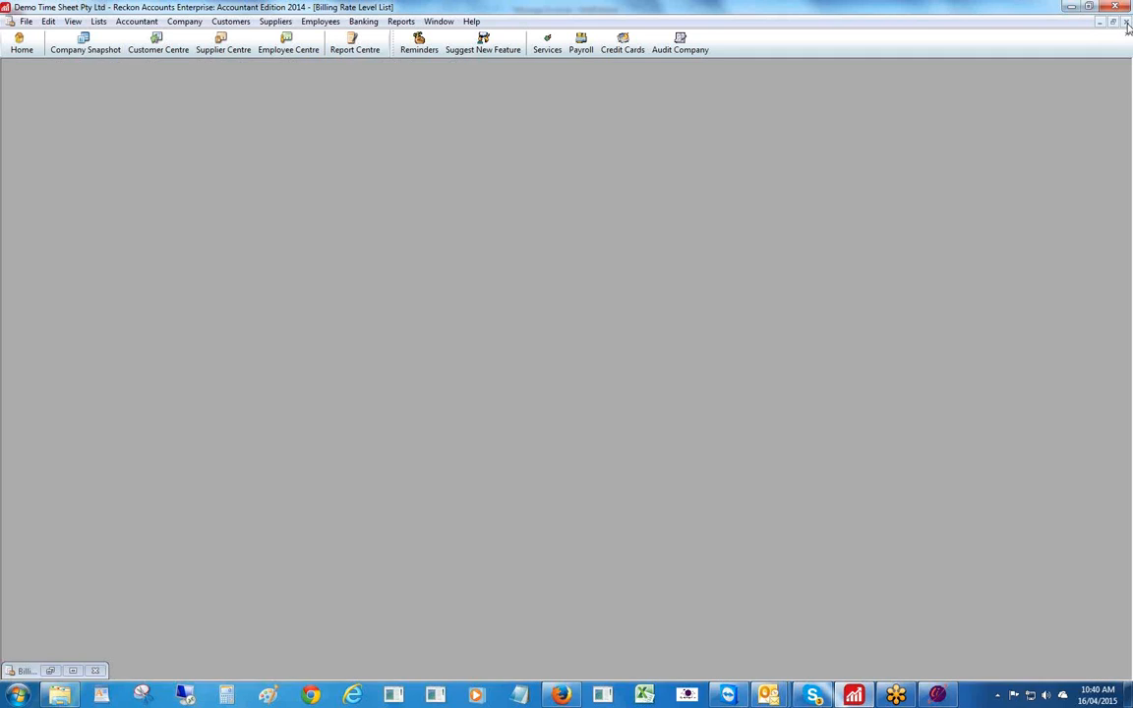
pyautogui.click(1127, 26)
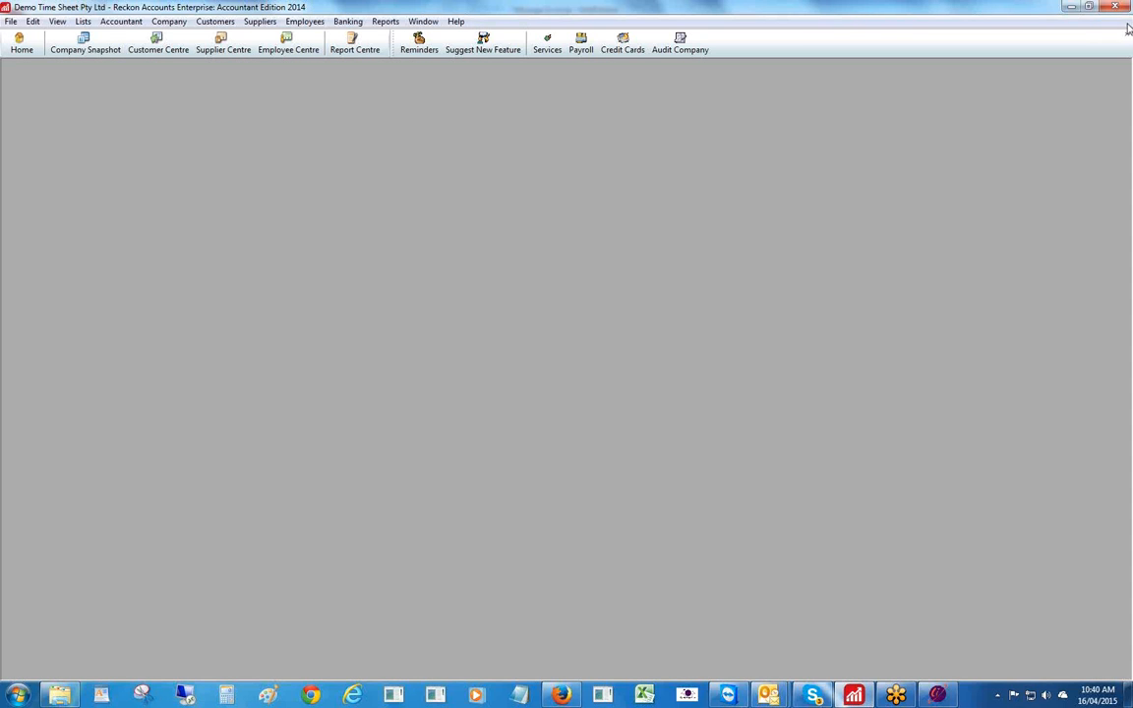
# - Return to the invoice list and open invoice #42's two 15-hour Malolo Plantations Accounting & Audit lines
pyautogui.click(939, 695)
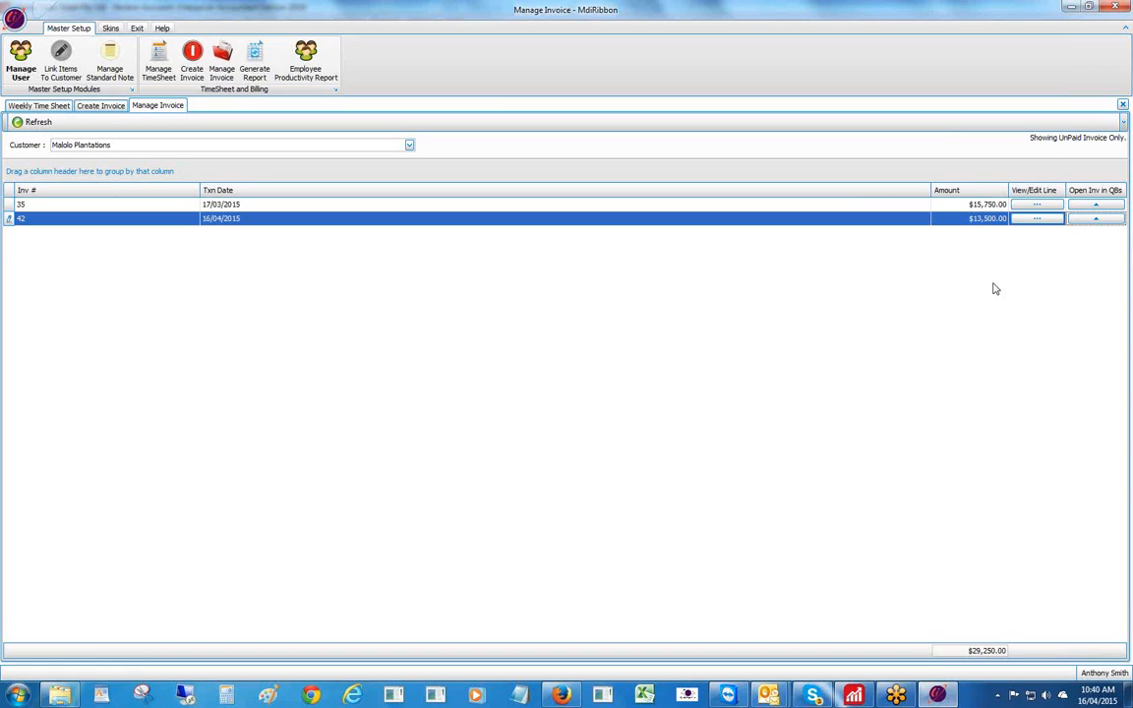
pyautogui.click(1036, 219)
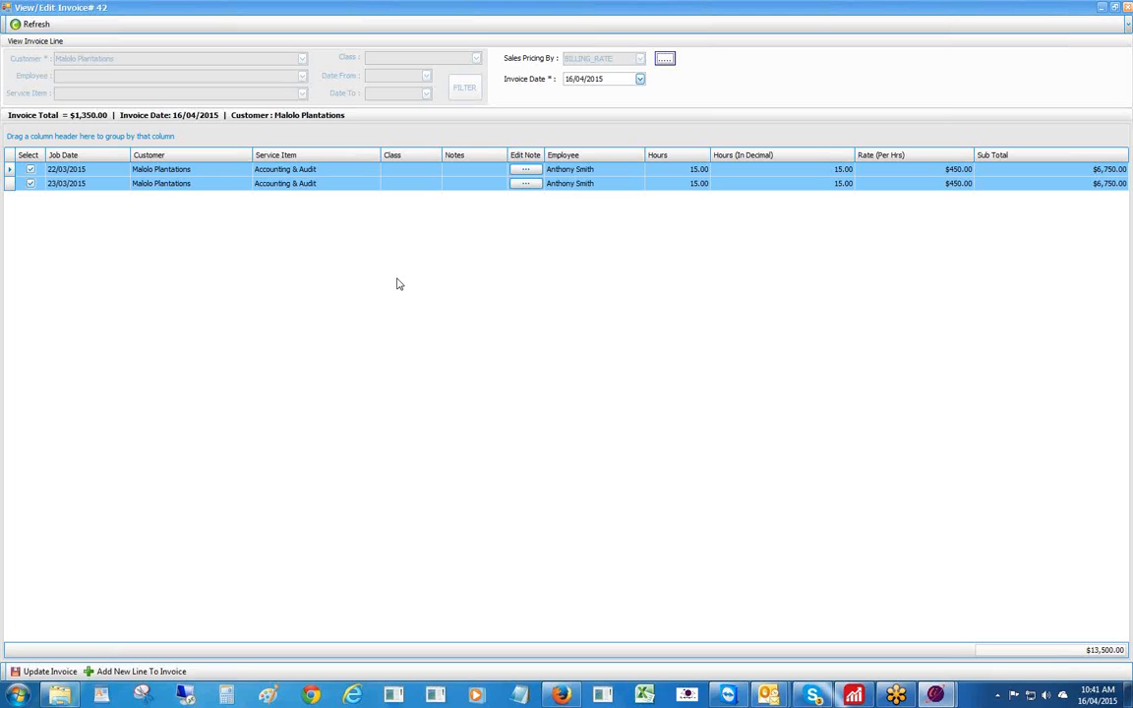
# - Set Invoice #42's first line to 12 hours and the 23/03/2015 line to 20 hours
pyautogui.click(686, 171)
pyautogui.doubleClick(686, 171)
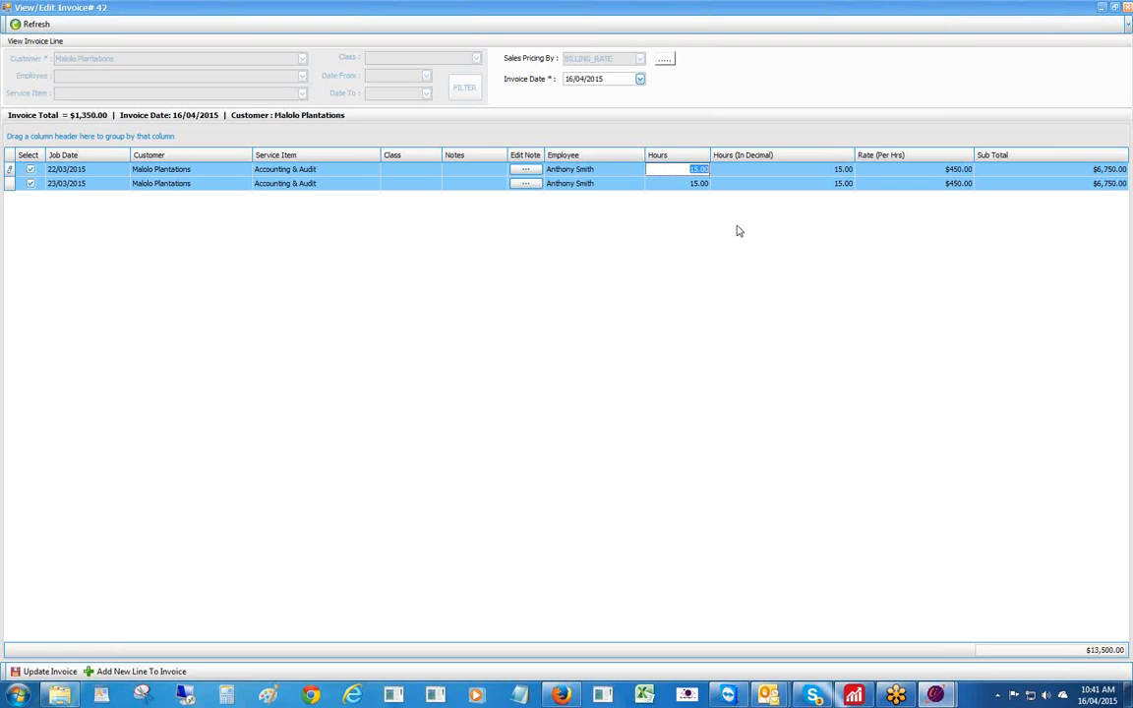
pyautogui.write('12')
pyautogui.press('Return')
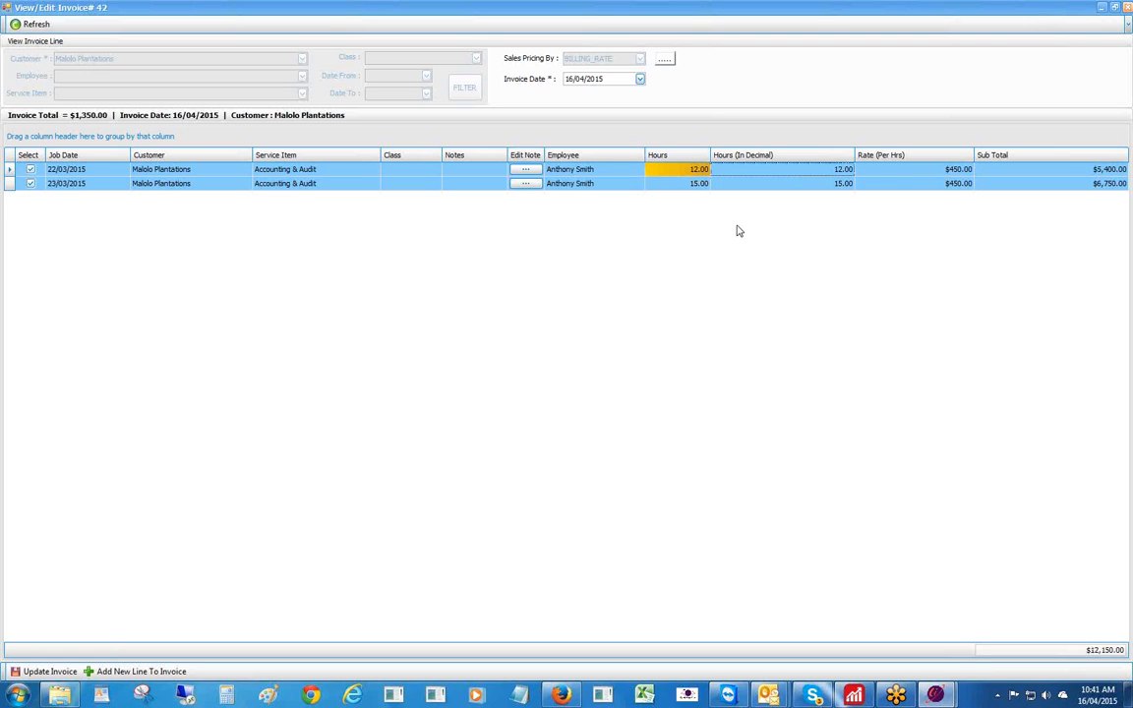
pyautogui.click(684, 186)
pyautogui.moveTo(684, 186); pyautogui.dragTo(776, 183)
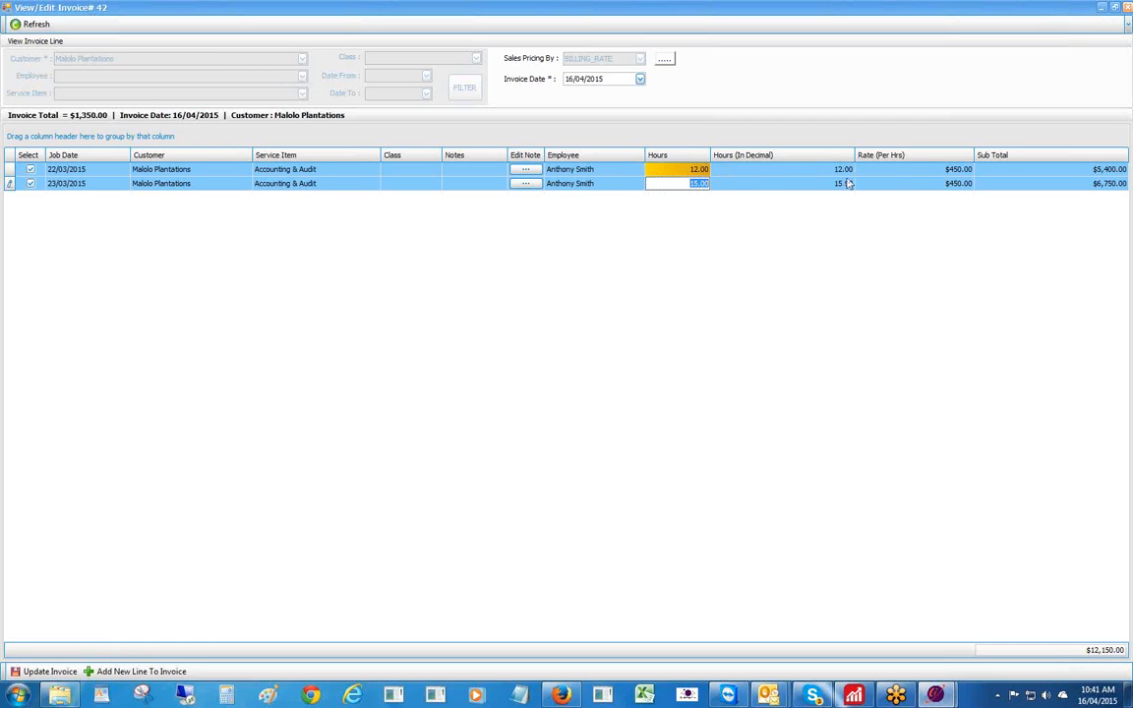
pyautogui.write('20')
pyautogui.press('Tab')
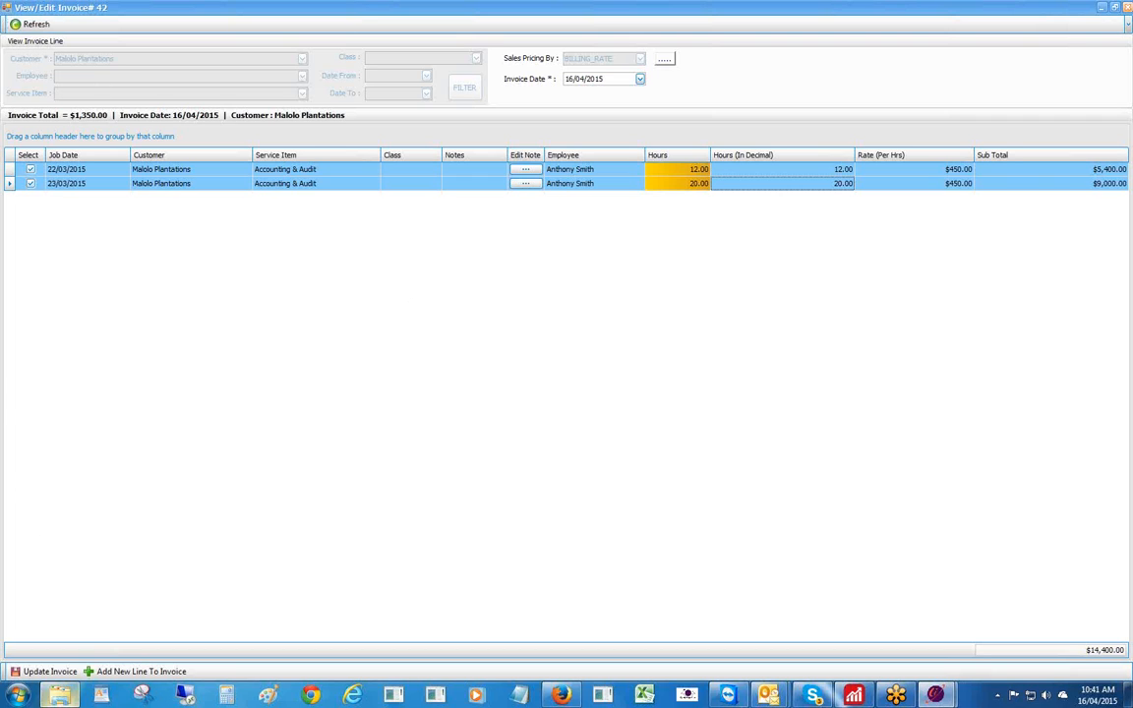
# - Send the edited Invoice #42 to Reckon, confirm success, and refresh the unpaid invoice list
pyautogui.click(39, 672)
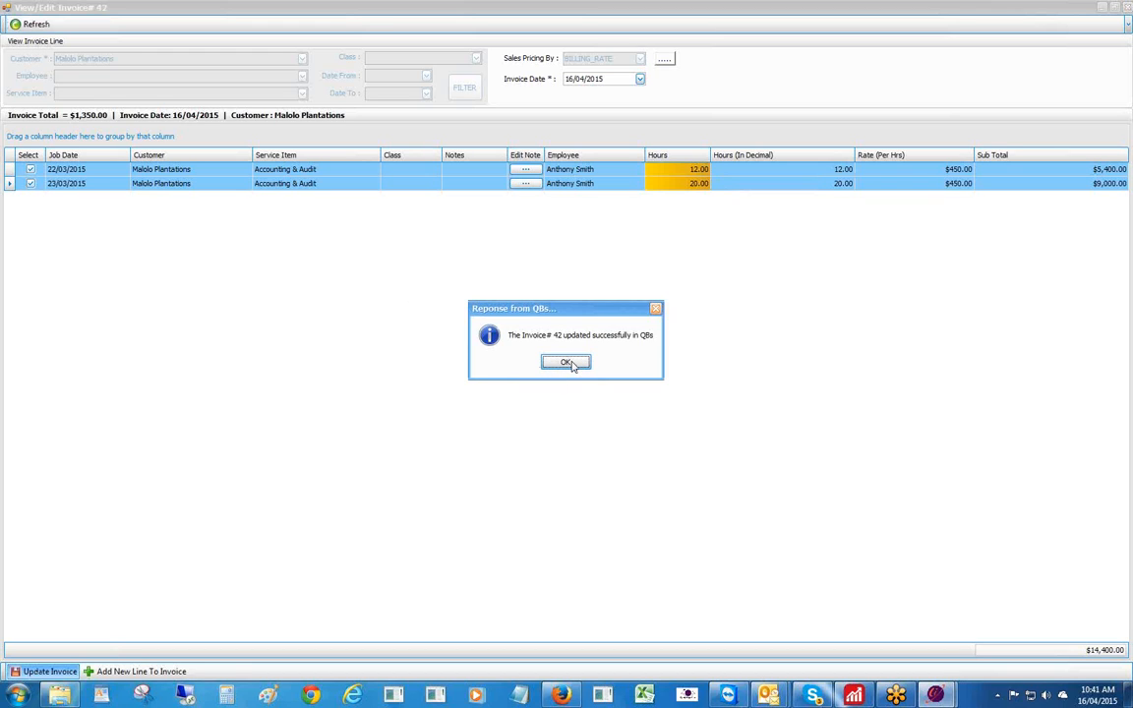
pyautogui.click(567, 363)
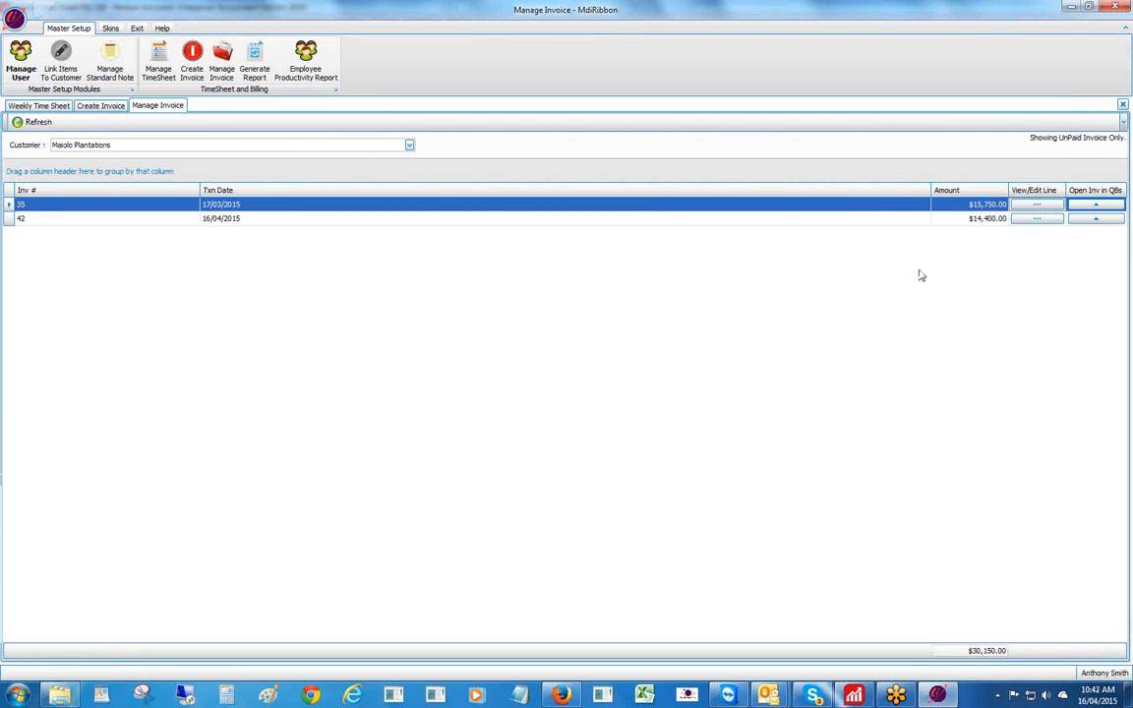
pyautogui.click(34, 121)
# - View invoice 42 full-screen in Reckon (12 and 20 hours, 15,840.00), then return to the time sheet
pyautogui.click(1096, 219)
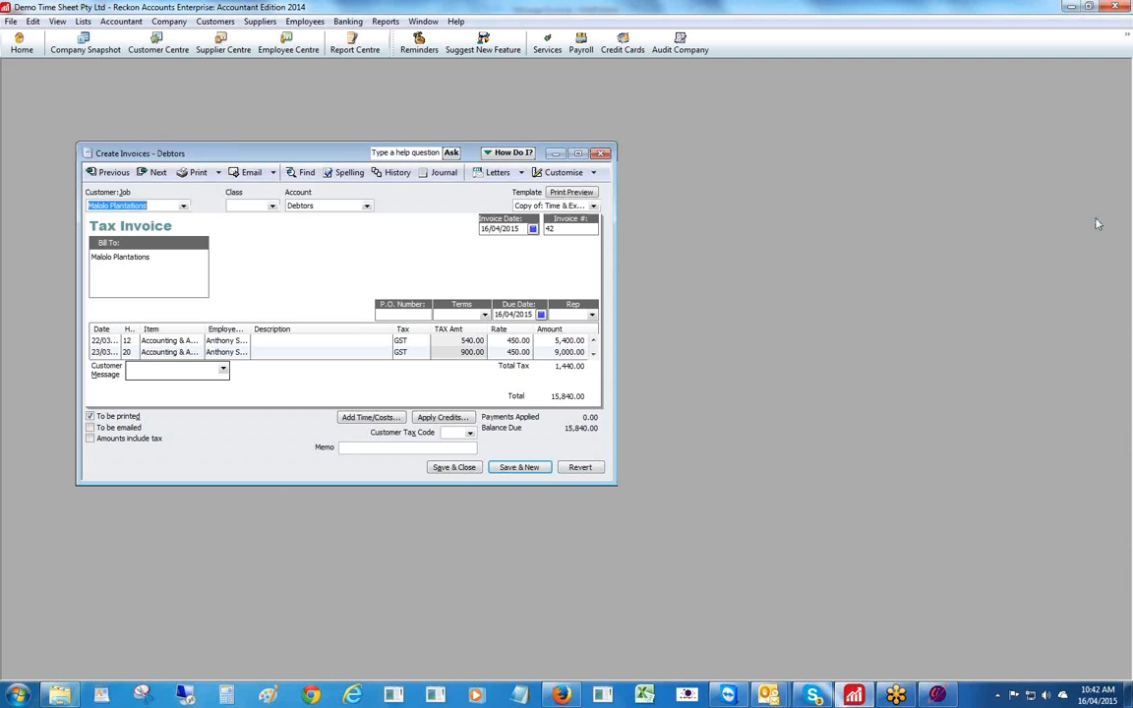
pyautogui.click(577, 154)
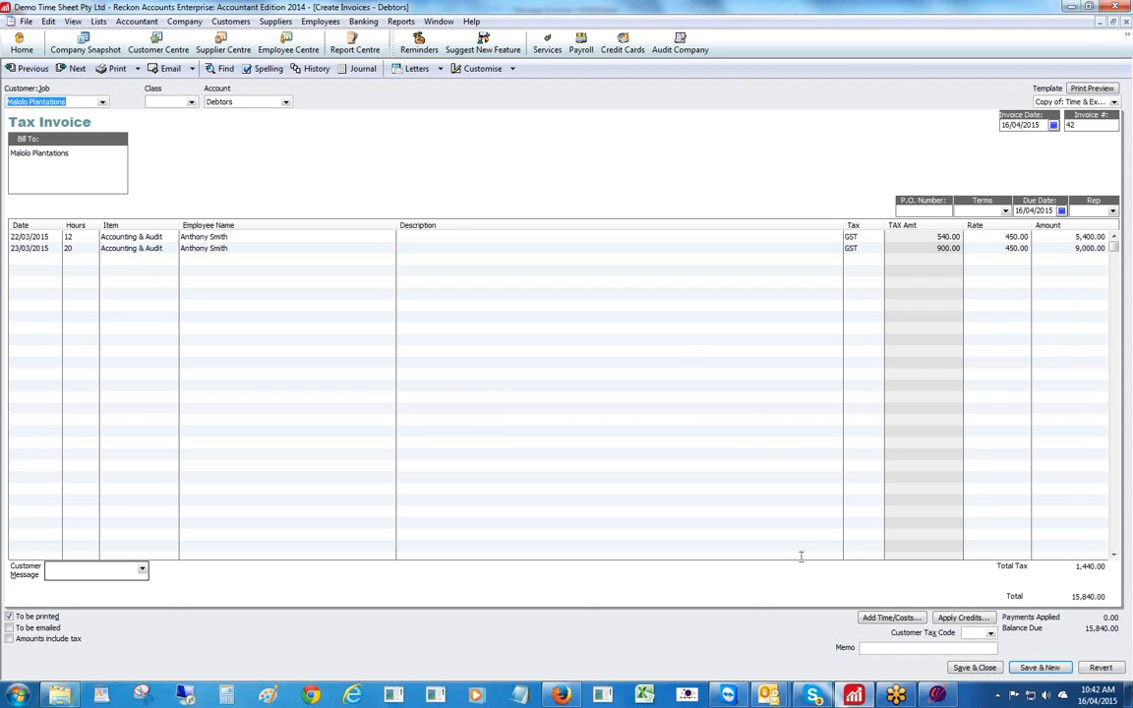
pyautogui.click(935, 696)
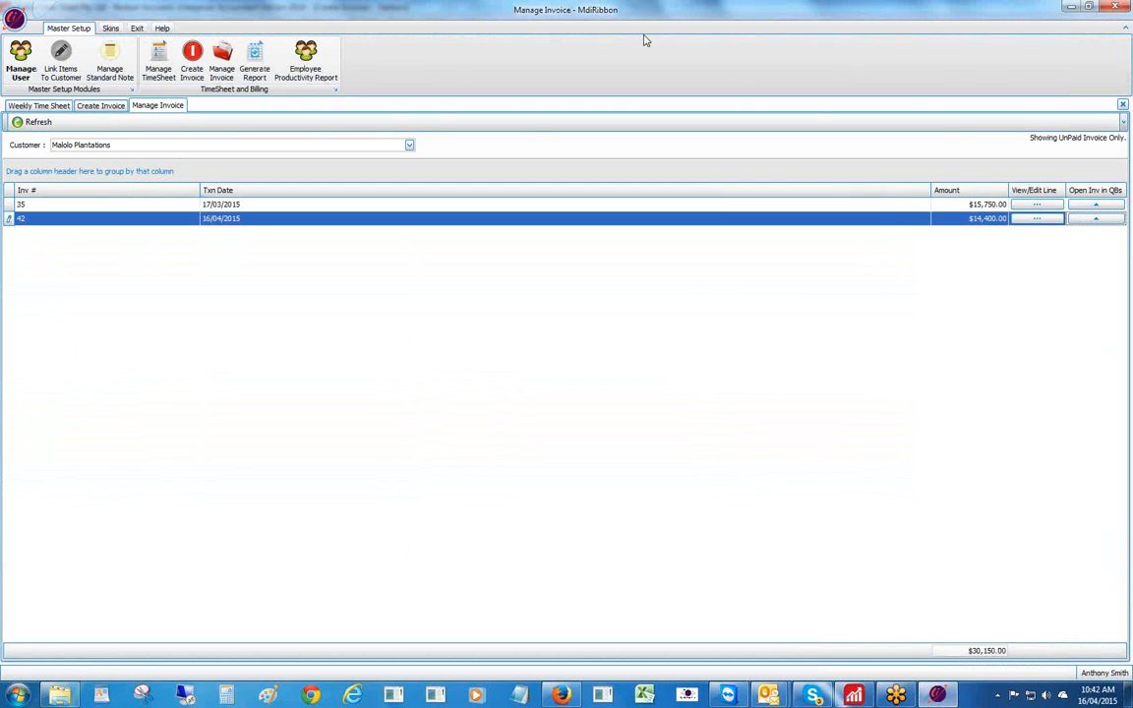
# - Bring up the View/Edit Invoice #42 window with its 12-hour and 20-hour lines totalling $14,400.00
pyautogui.click(1037, 219)
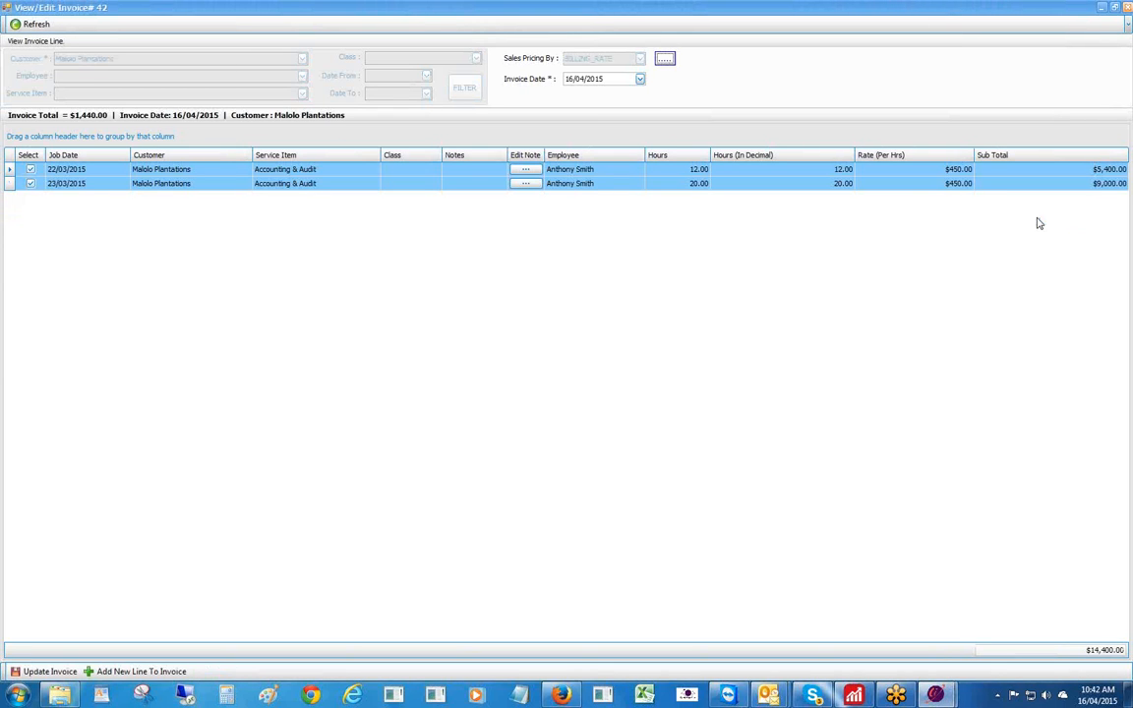
pyautogui.click(859, 698)
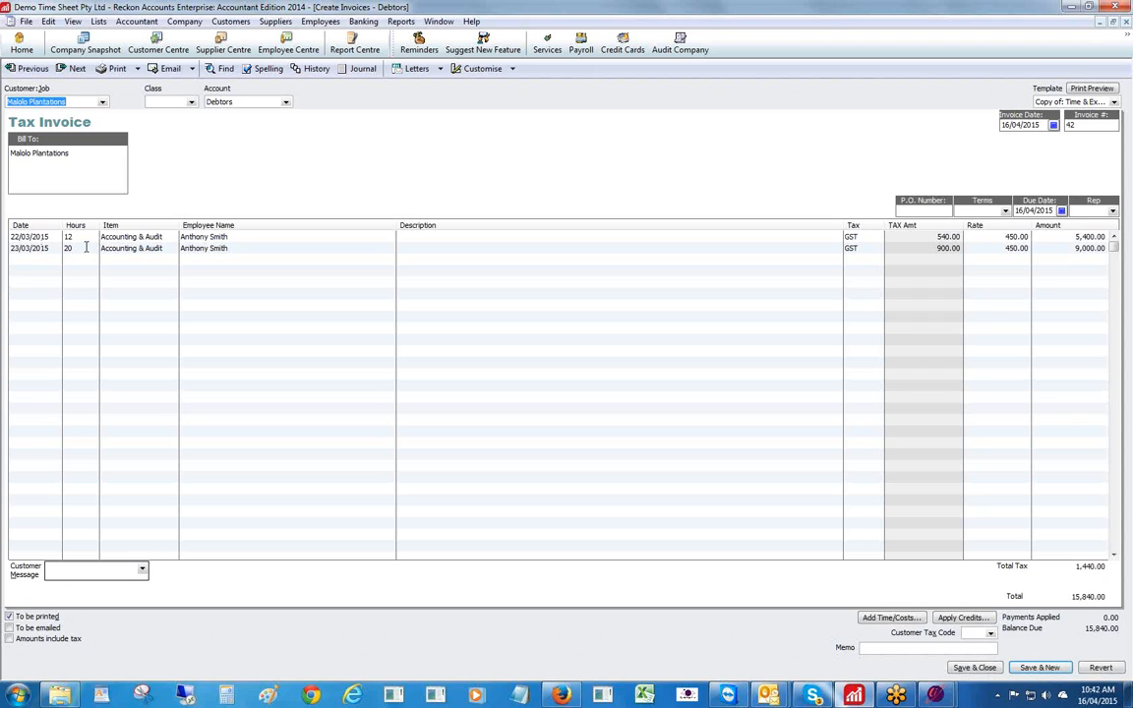
pyautogui.click(865, 694)
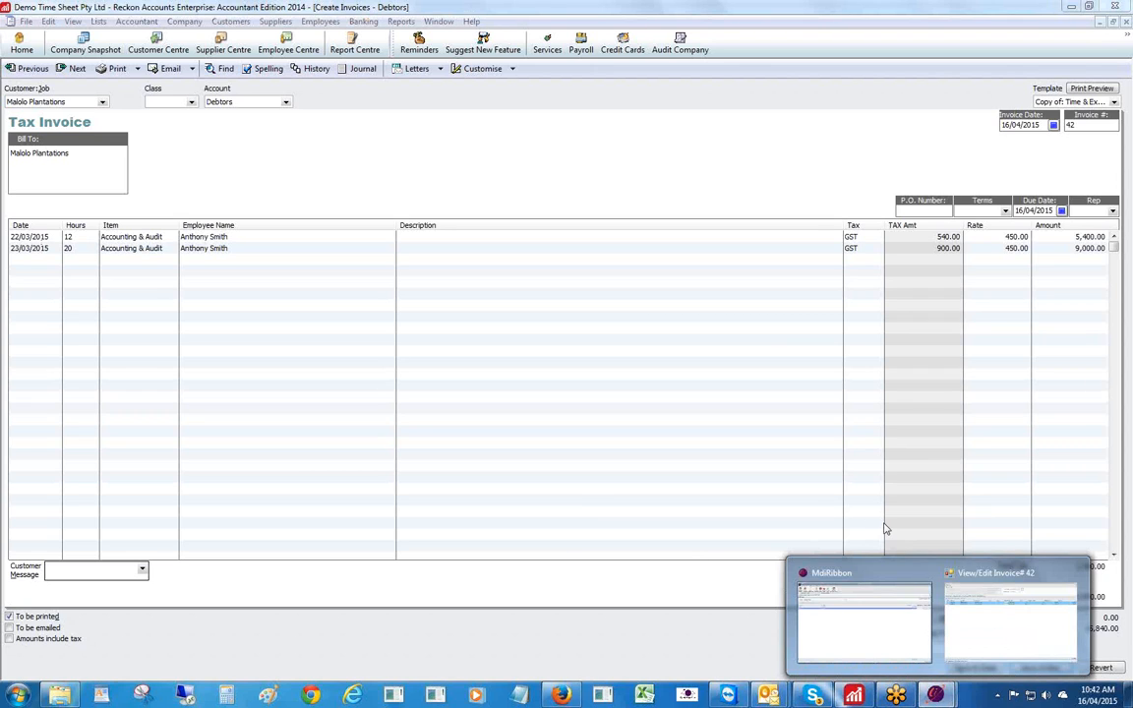
pyautogui.click(999, 629)
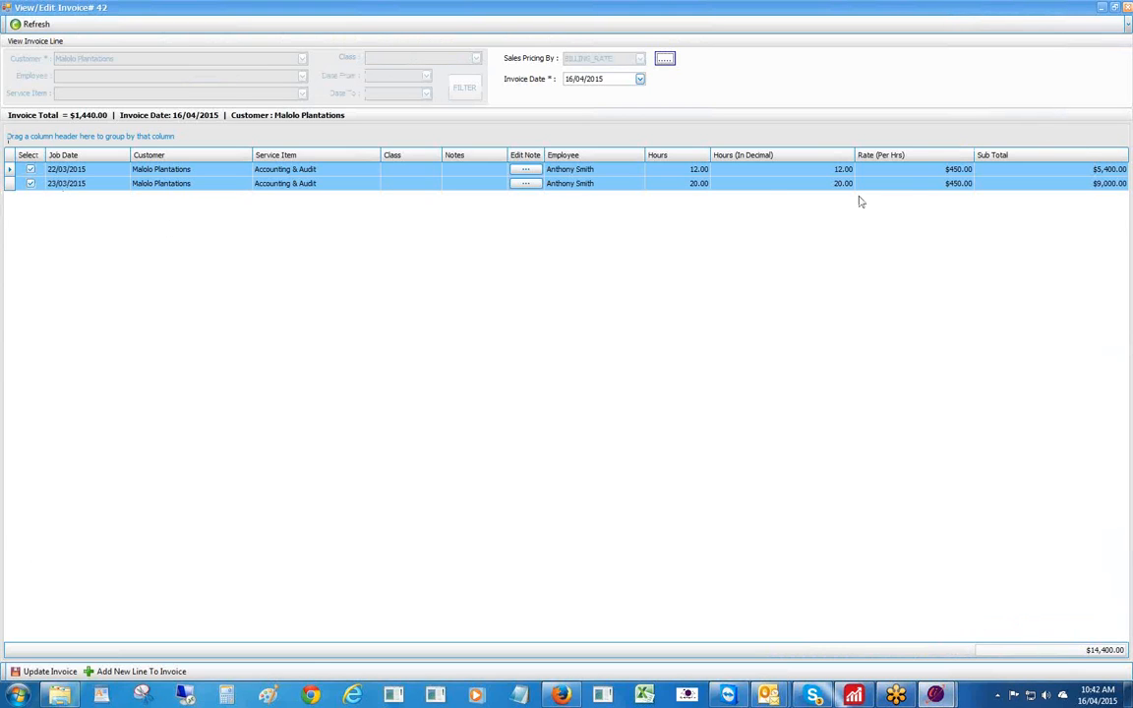
pyautogui.click(834, 172)
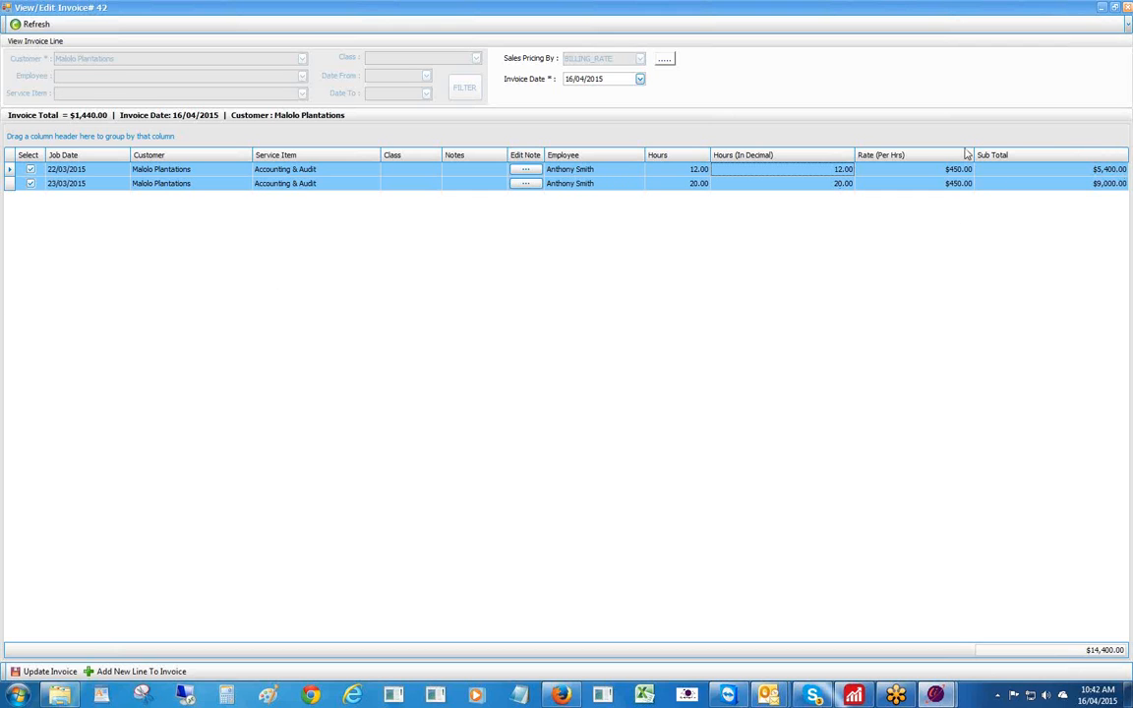
pyautogui.click(1128, 8)
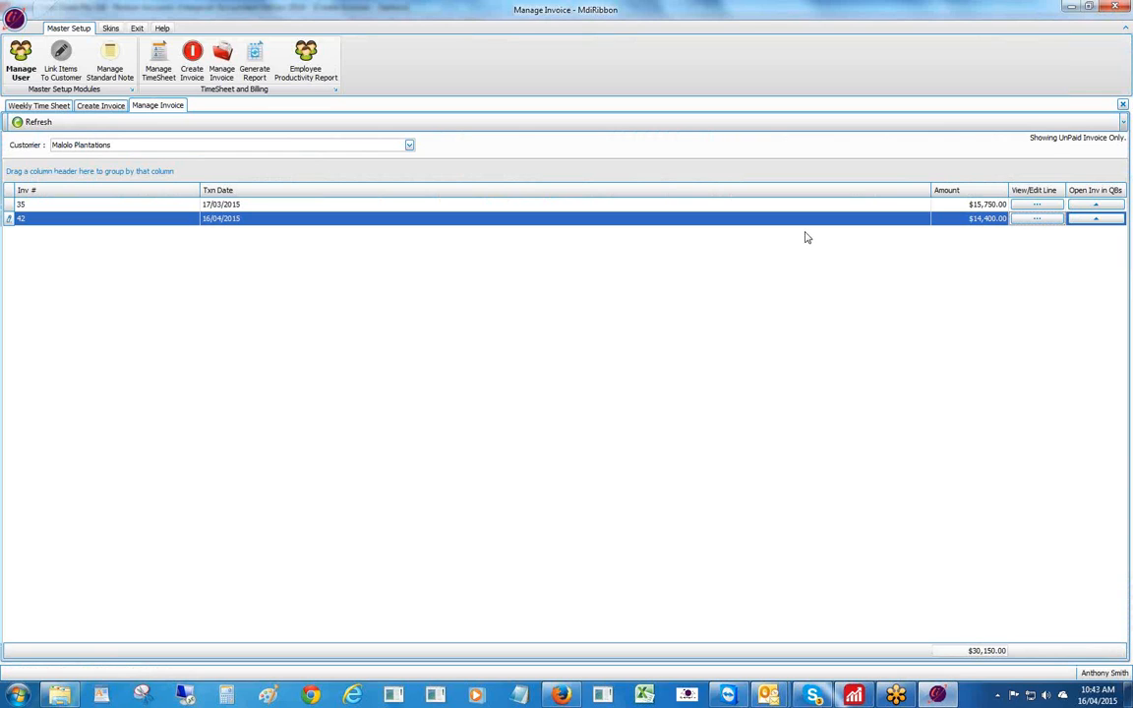
pyautogui.click(1036, 219)
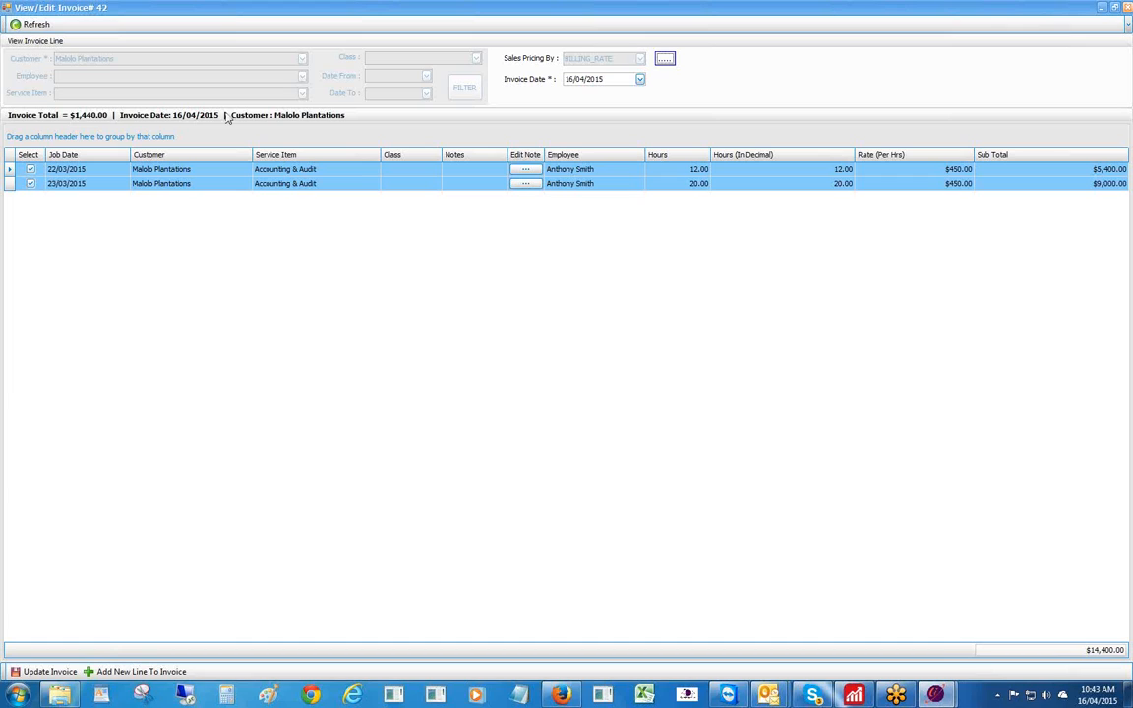
pyautogui.click(31, 169)
# - Untick and remove the 22/03/2015 line, then update Invoice #42 in Reckon to $9,000.00
pyautogui.click(30, 171)
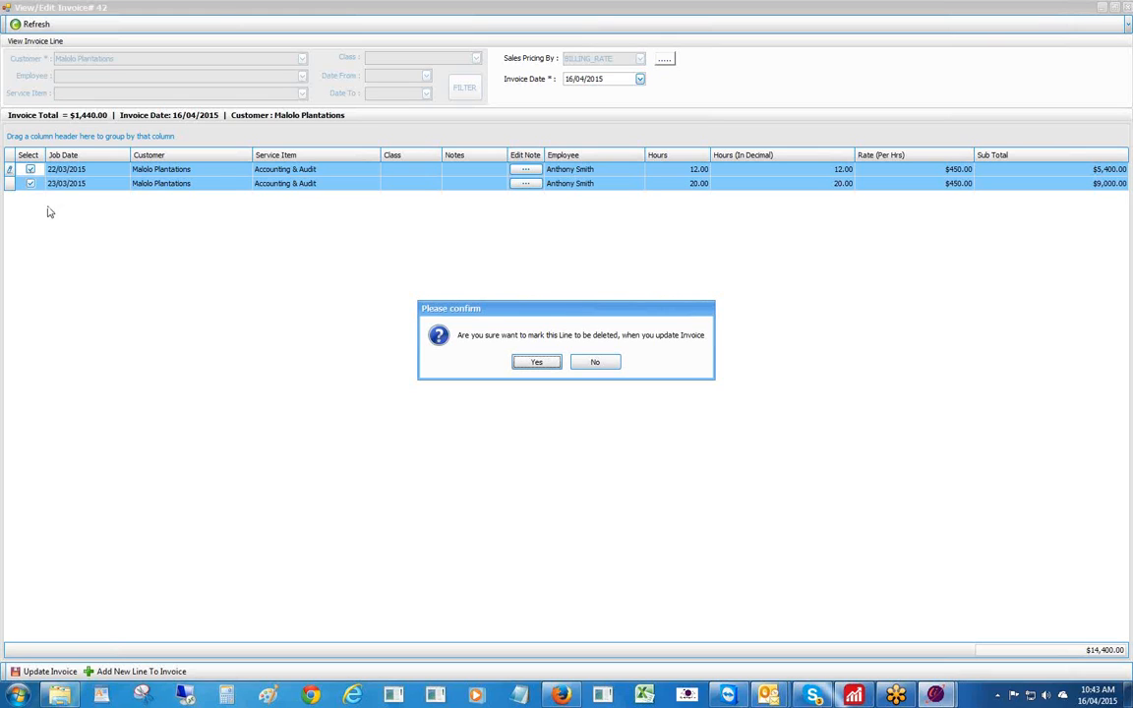
pyautogui.click(523, 365)
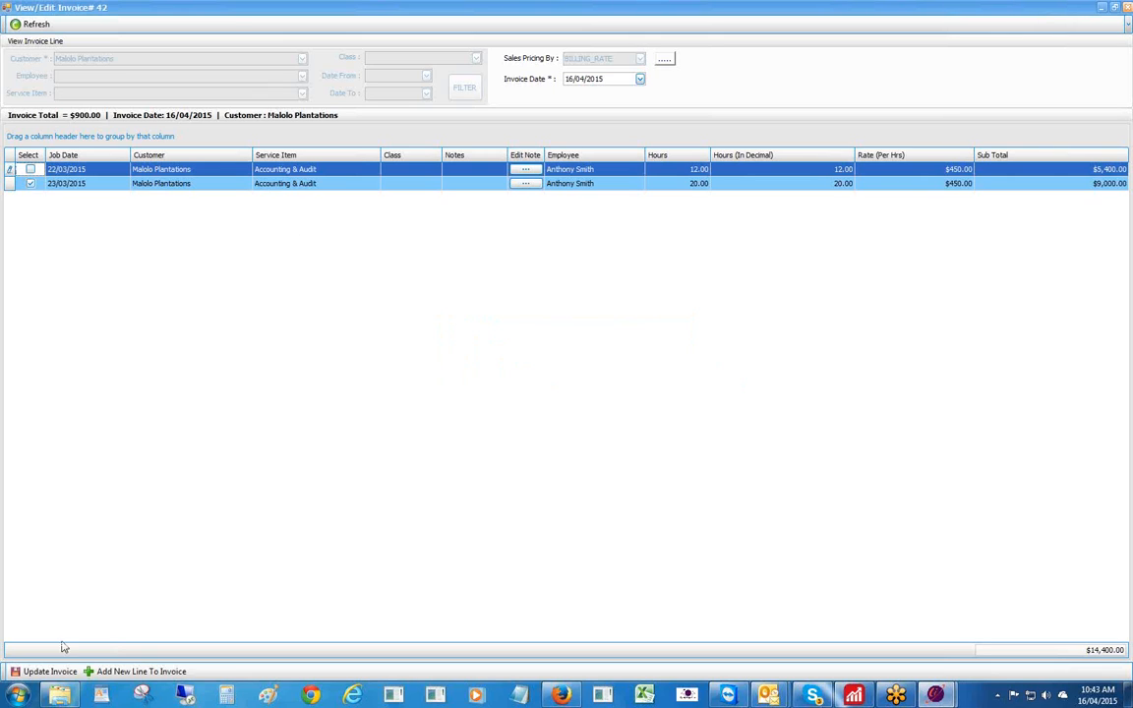
pyautogui.click(46, 673)
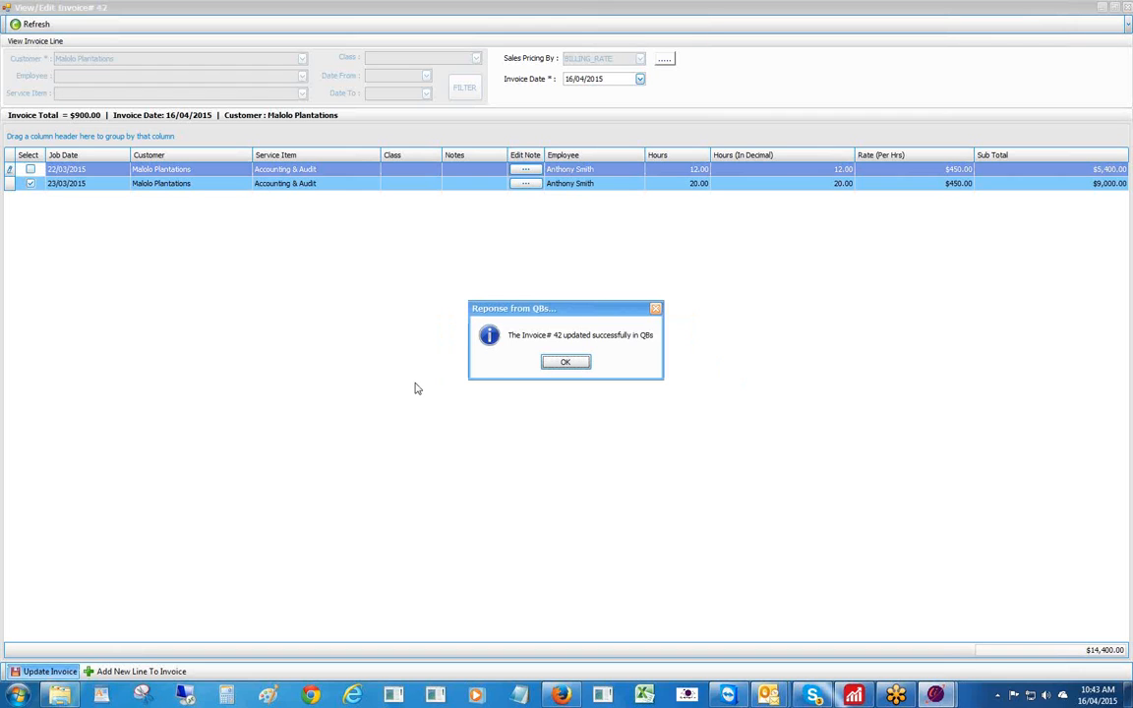
pyautogui.click(567, 363)
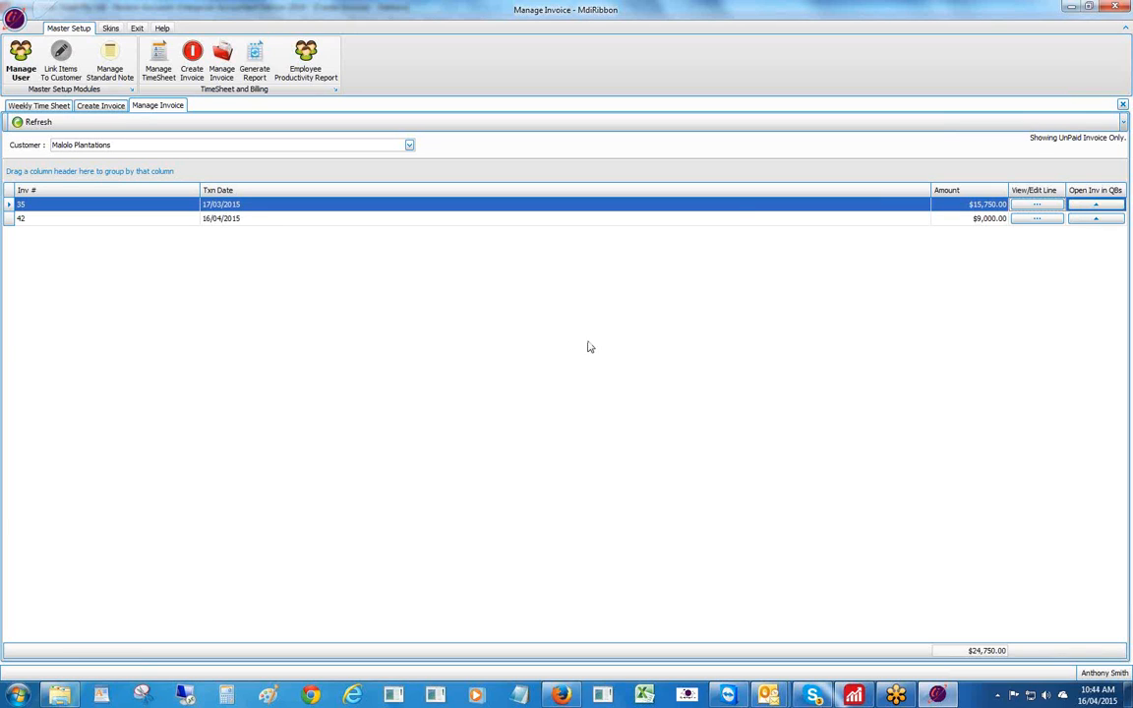
# - Check invoice 42 in Reckon shows only the 23/03/2015 line at 9,900.00, then reopen its time sheet lines
pyautogui.click(33, 121)
pyautogui.click(1095, 219)
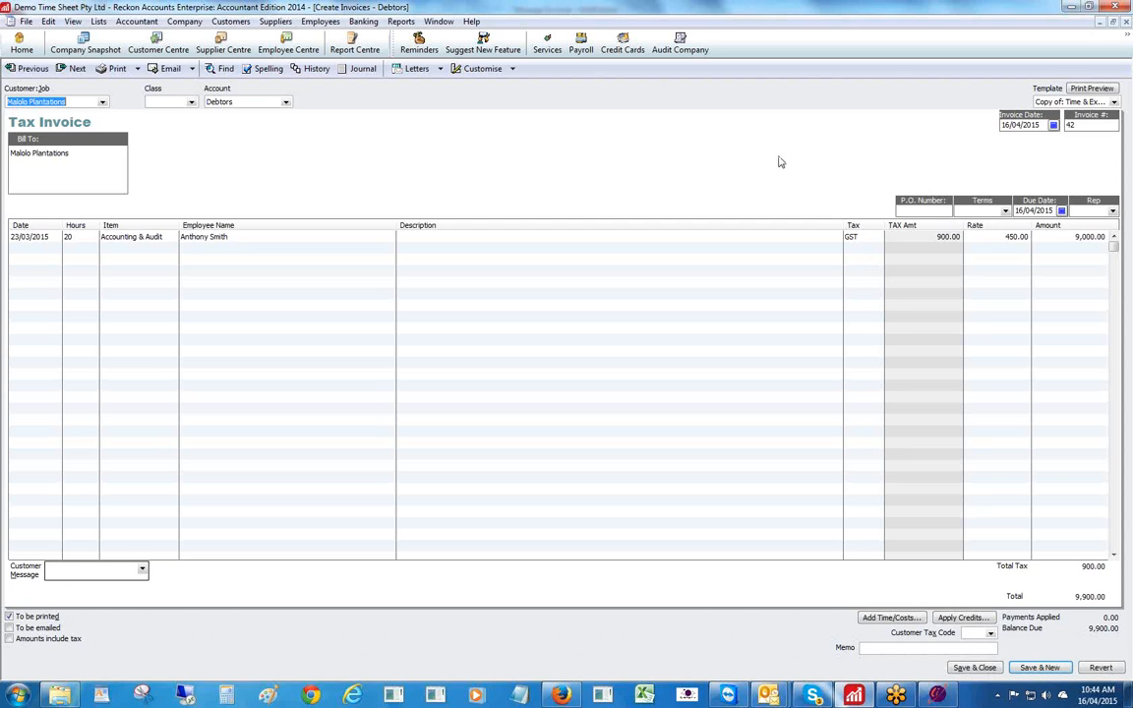
pyautogui.click(1126, 21)
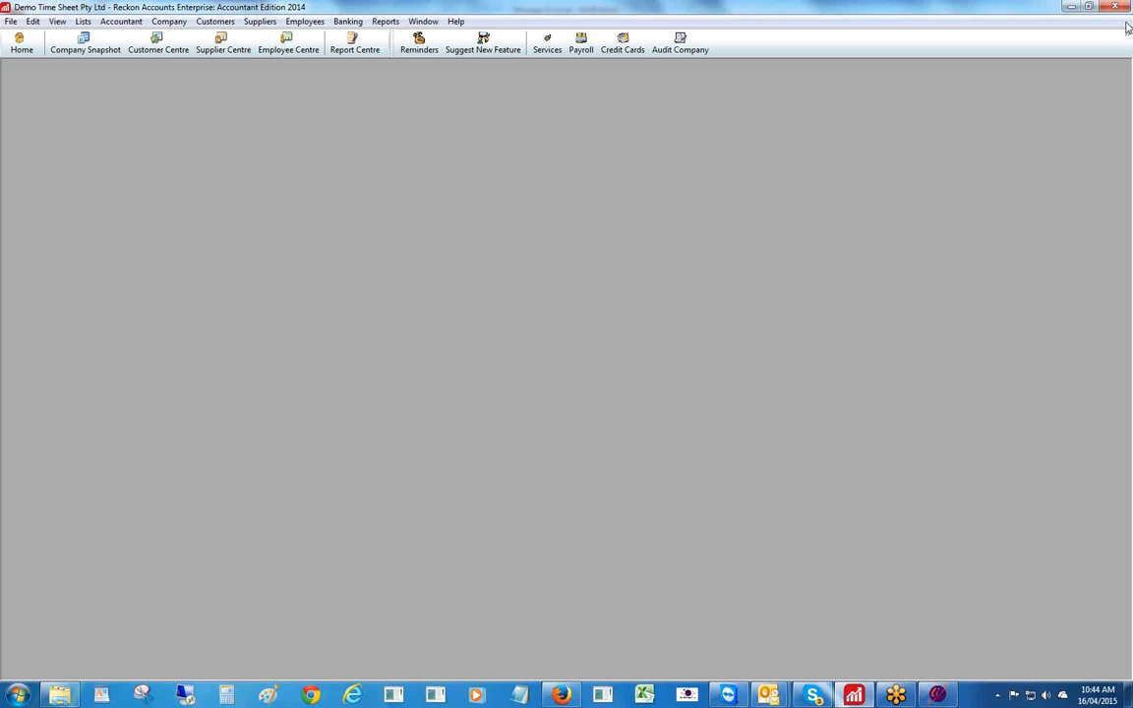
pyautogui.click(937, 695)
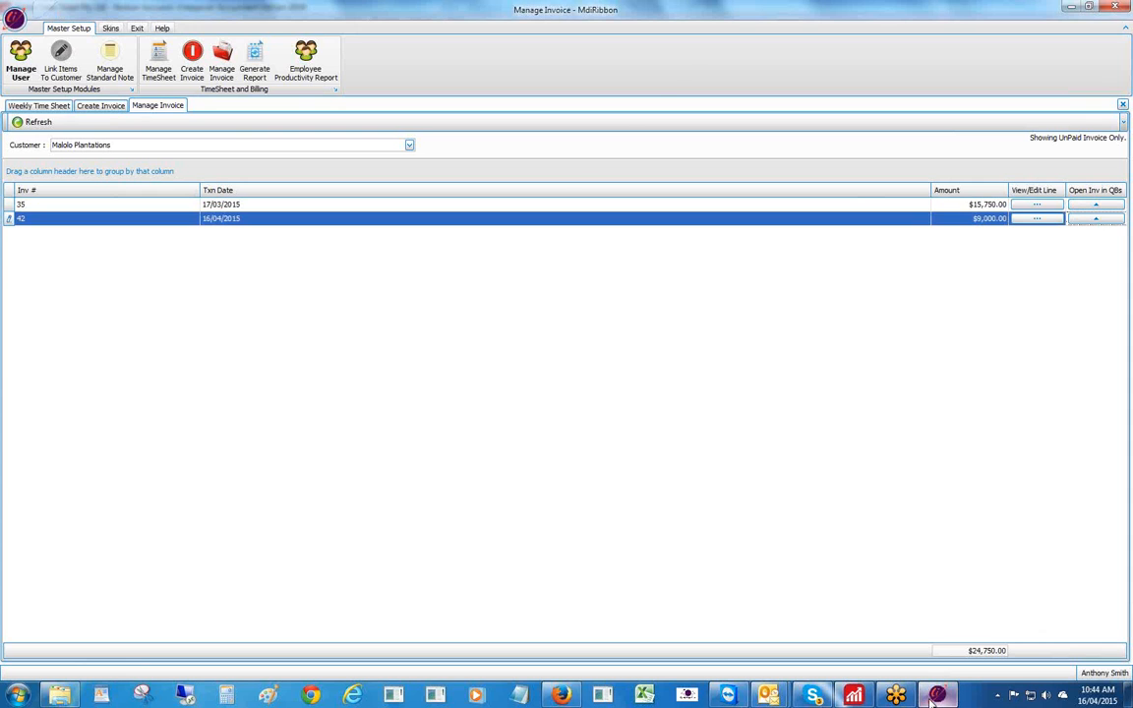
pyautogui.click(1037, 218)
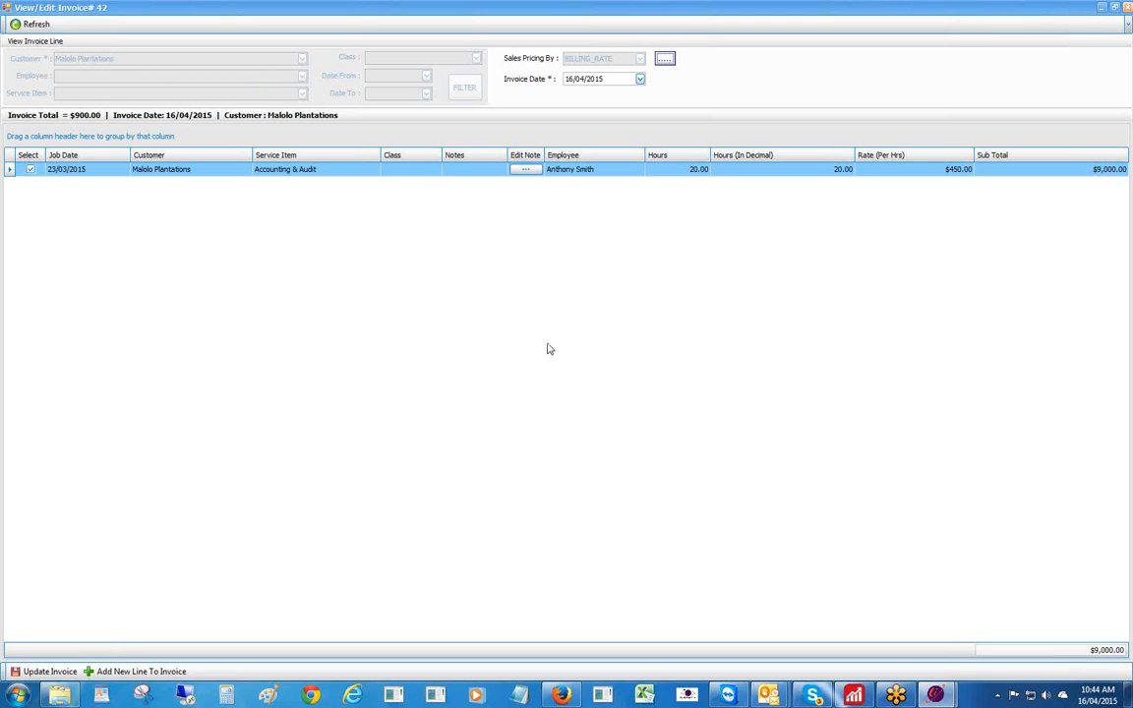
# - List the six available Malolo Plantations entries that can be added to Invoice #42
pyautogui.click(133, 673)
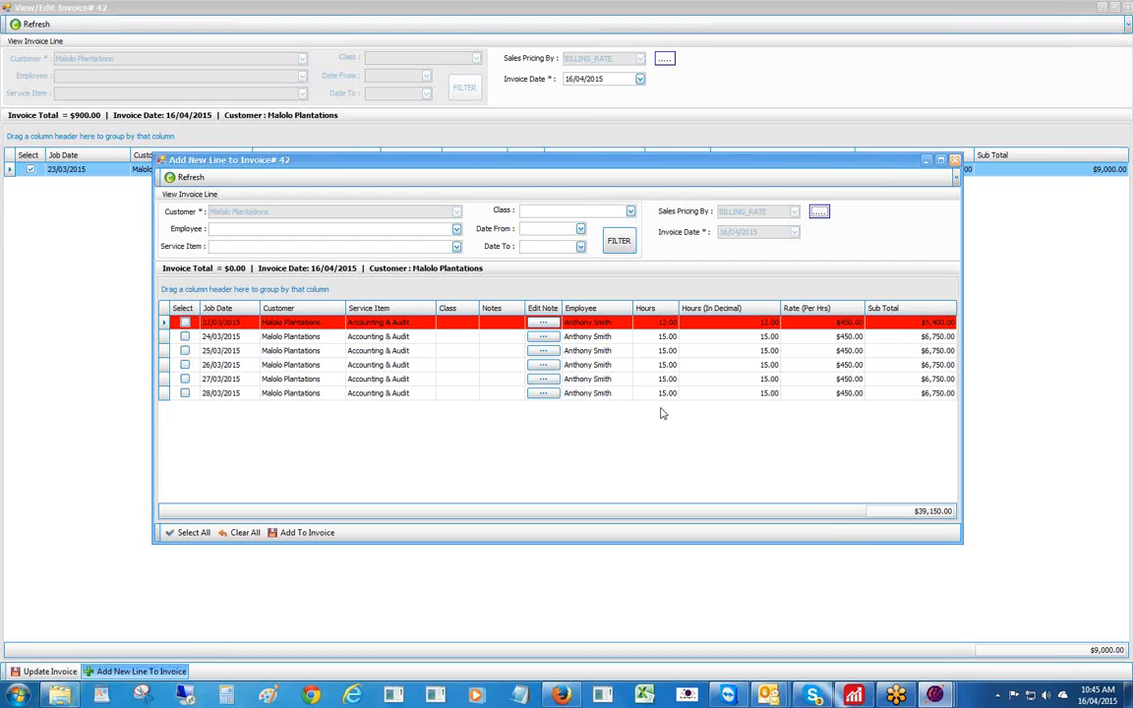
# - Re-add the 22/03/2015 line to Invoice #42 and update it in Reckon, restoring $14,400.00
pyautogui.click(185, 323)
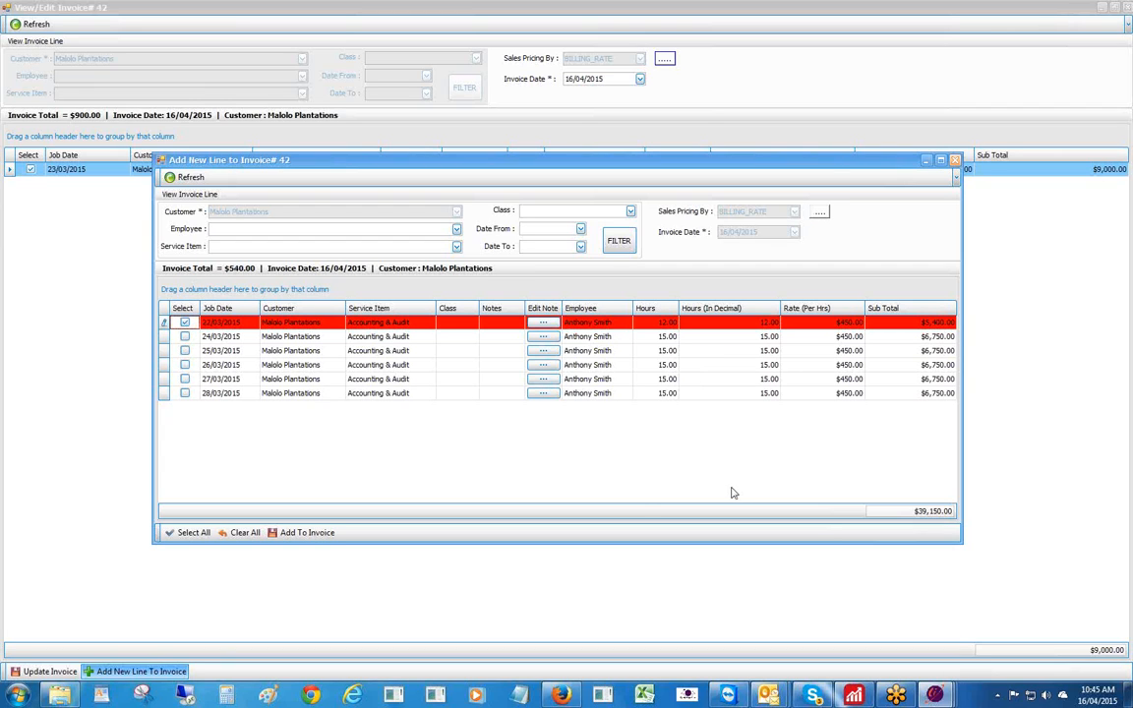
pyautogui.click(302, 533)
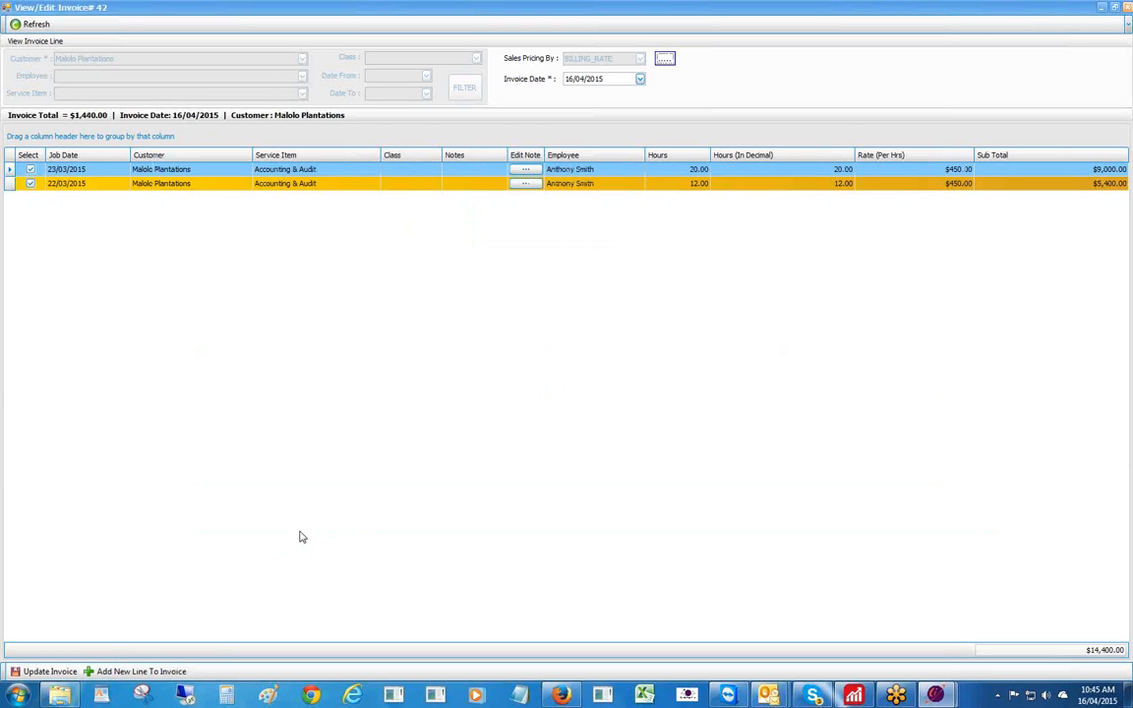
pyautogui.click(57, 672)
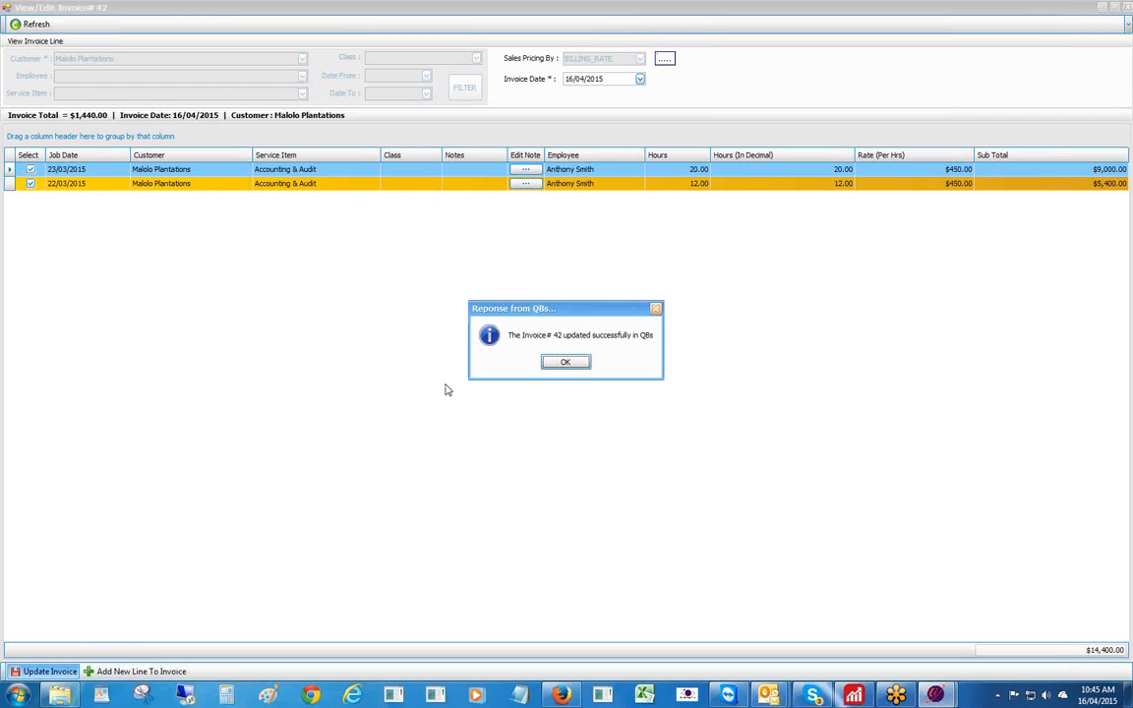
pyautogui.click(566, 363)
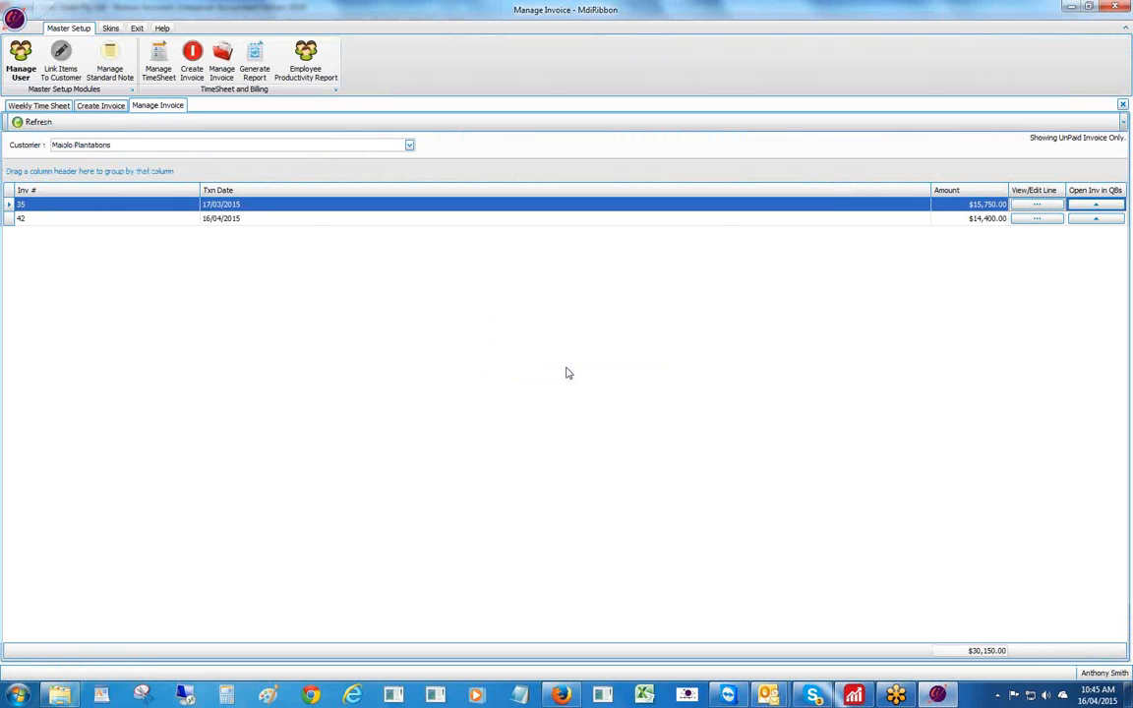
# - Refresh the list and check invoice 42 in Reckon shows both lines at $15,840.00, then close it
pyautogui.click(17, 123)
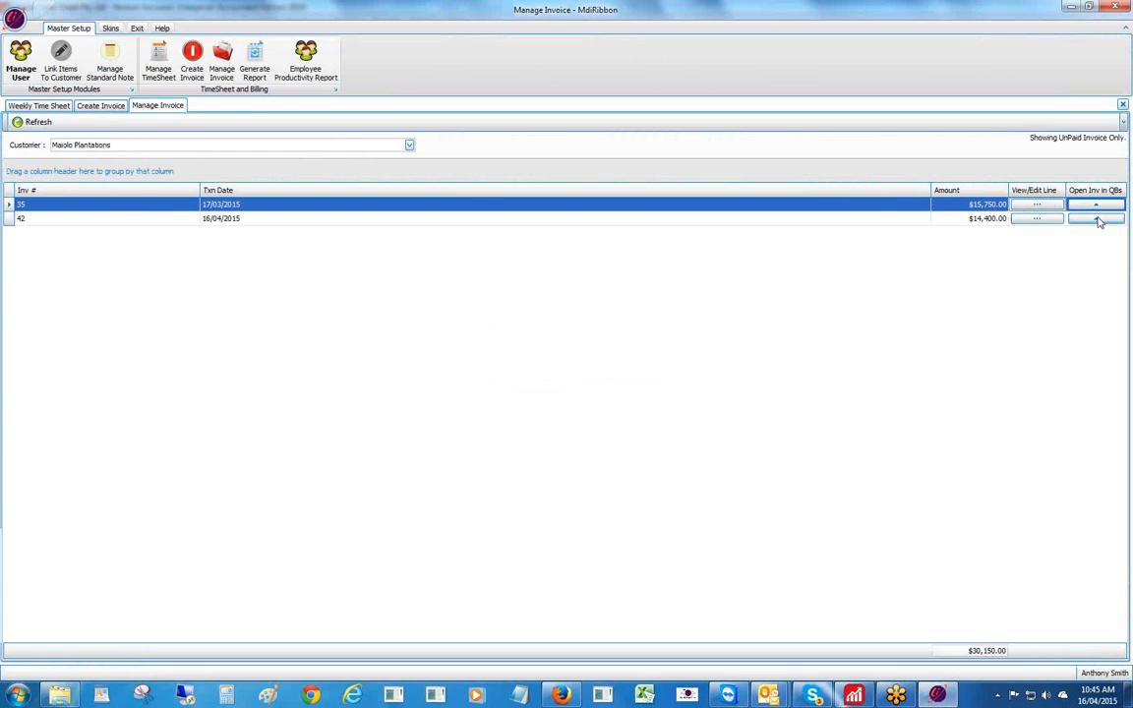
pyautogui.click(1098, 219)
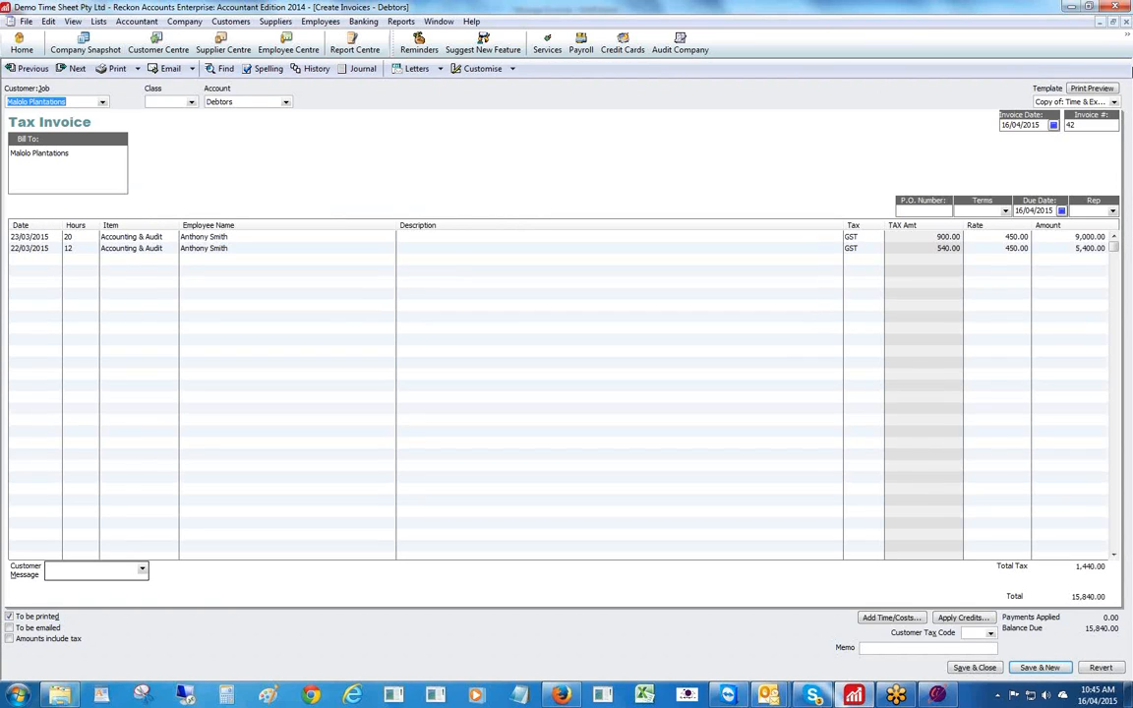
pyautogui.click(1125, 23)
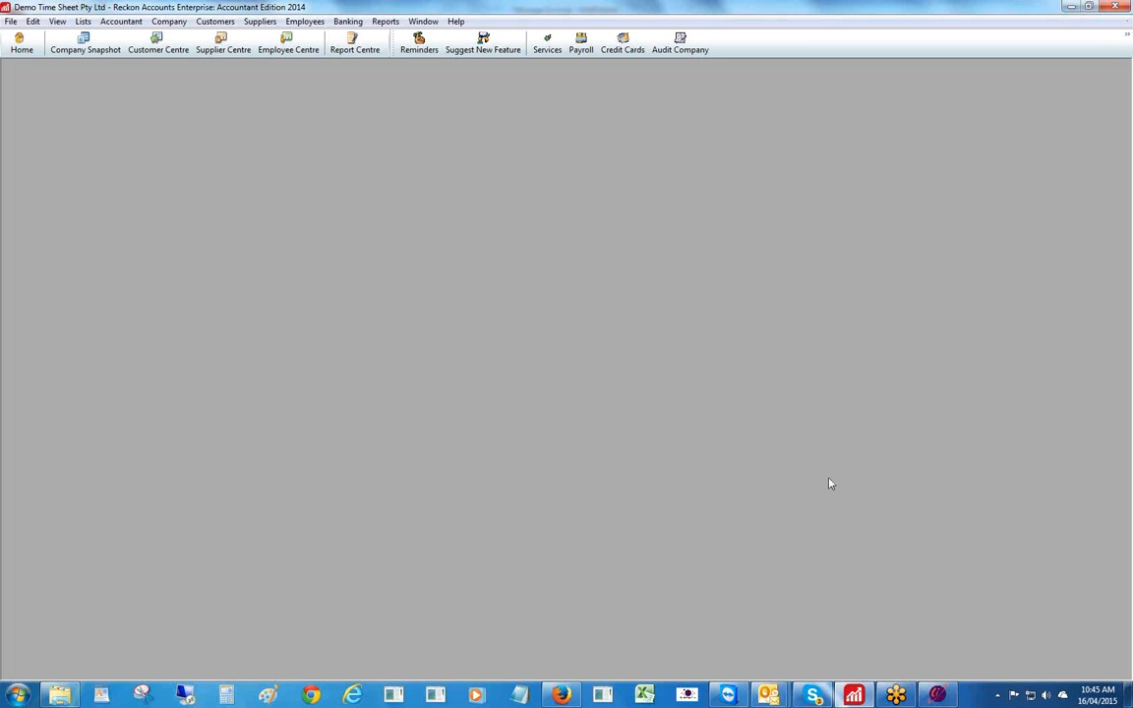
pyautogui.click(937, 695)
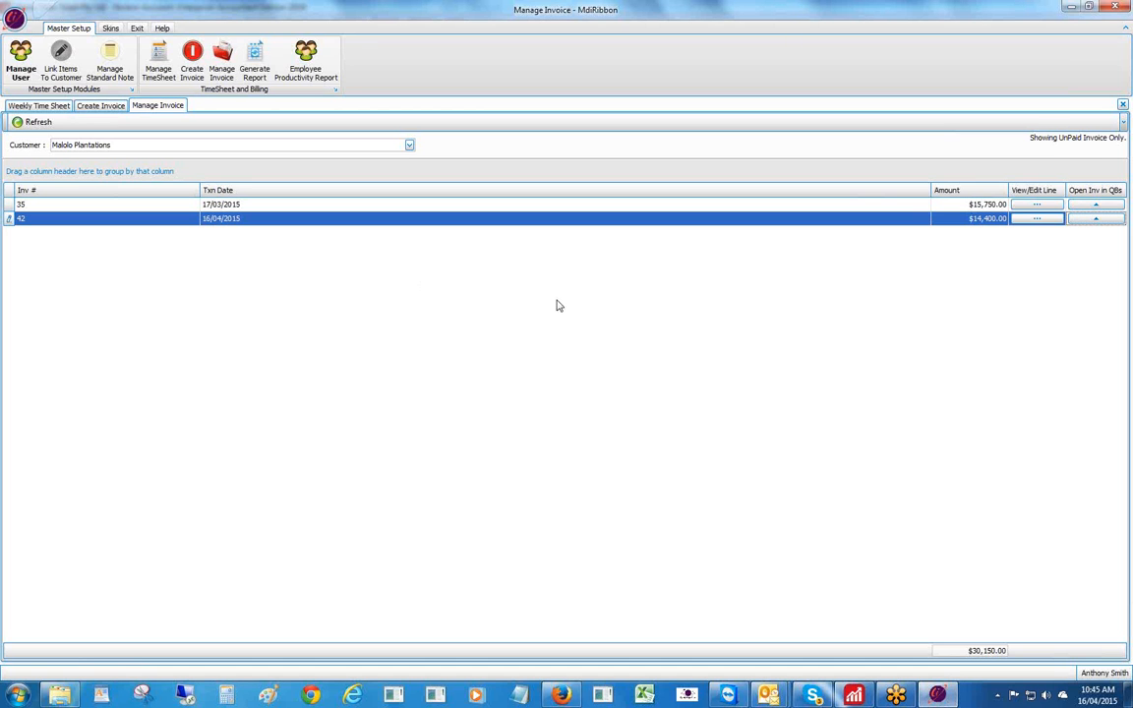
# - Close Manage Invoice to show the $56,700.00 of uninvoiced Malolo Plantations entries
pyautogui.click(1122, 106)
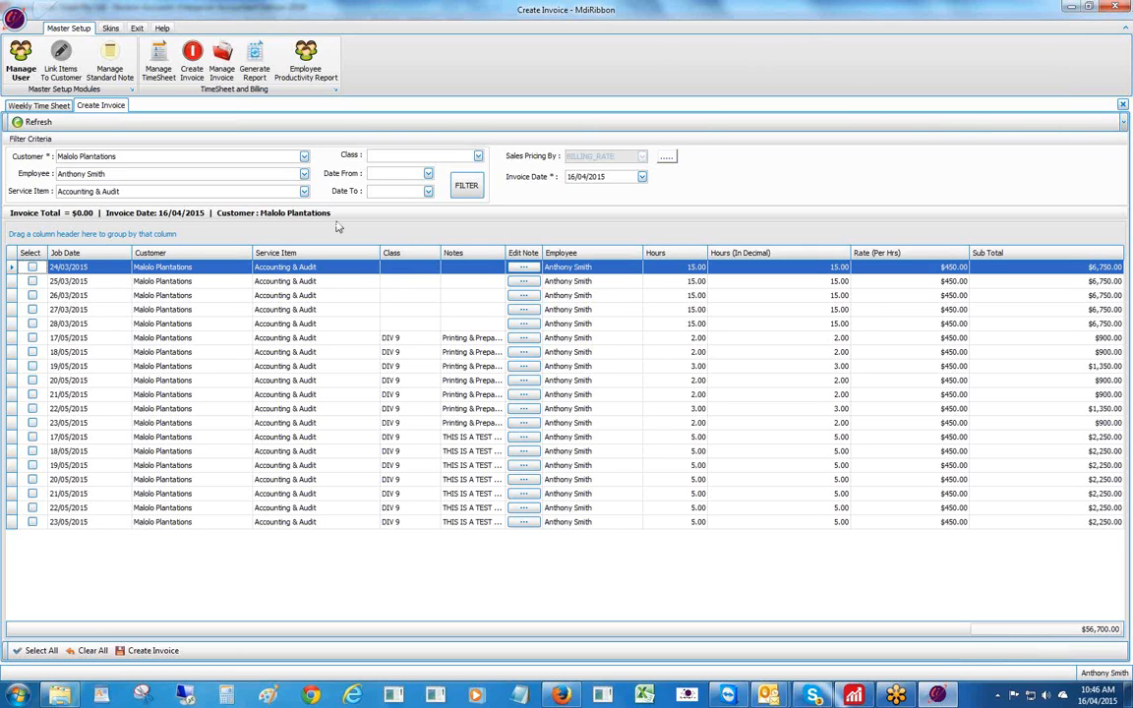
# - Blank the Employee and Service Item filters and refilter to list all $63,000.00 of entries
pyautogui.click(304, 174)
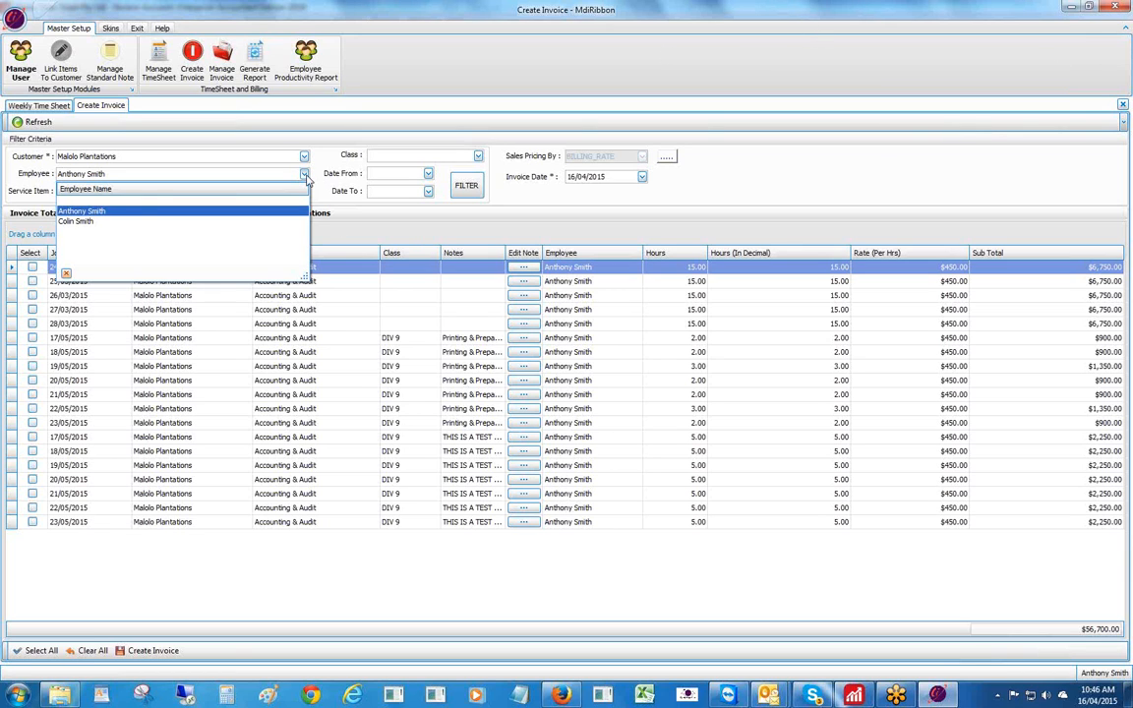
pyautogui.click(106, 201)
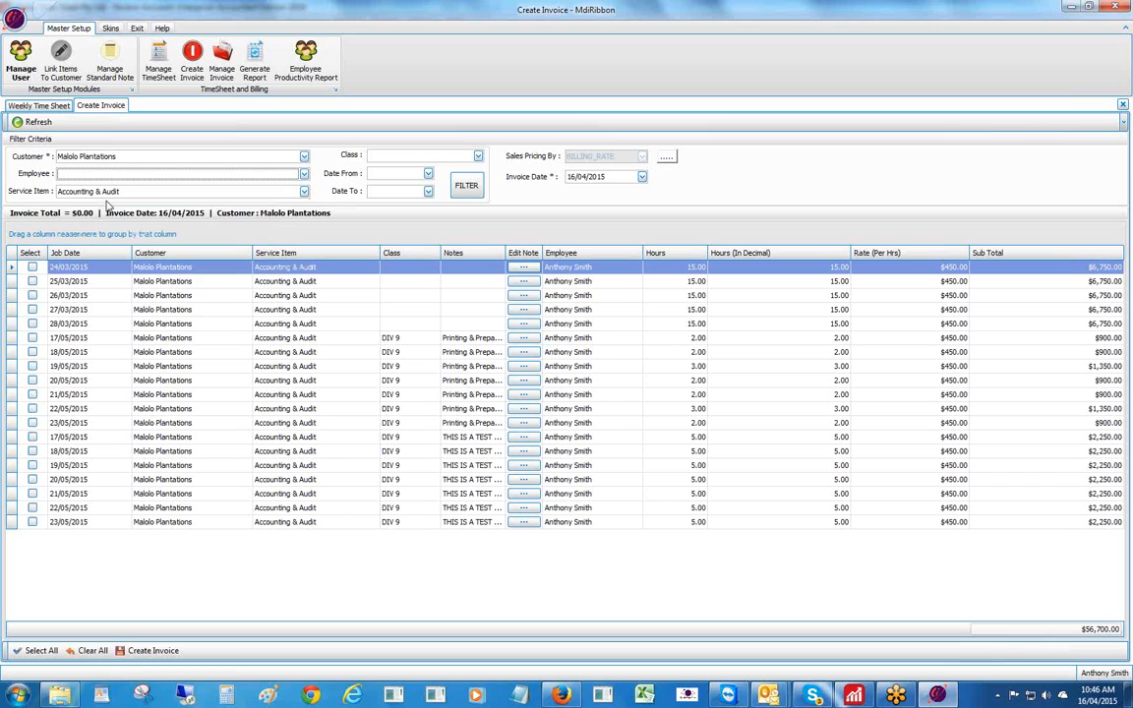
pyautogui.click(303, 190)
pyautogui.click(74, 217)
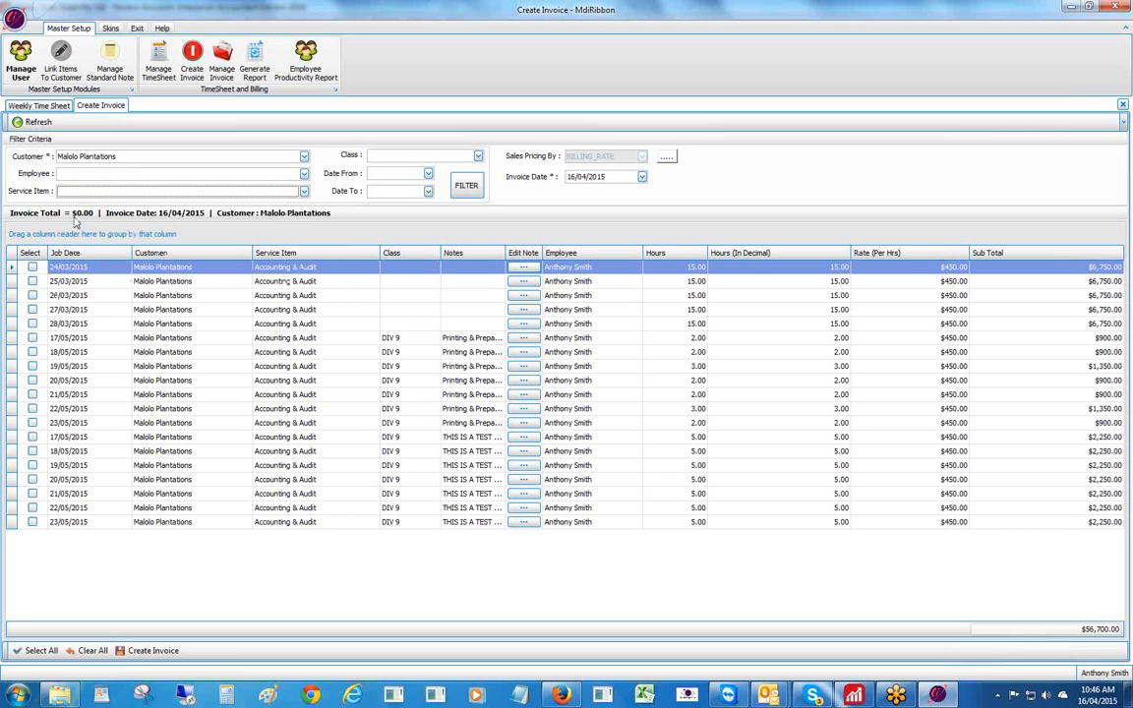
pyautogui.click(466, 188)
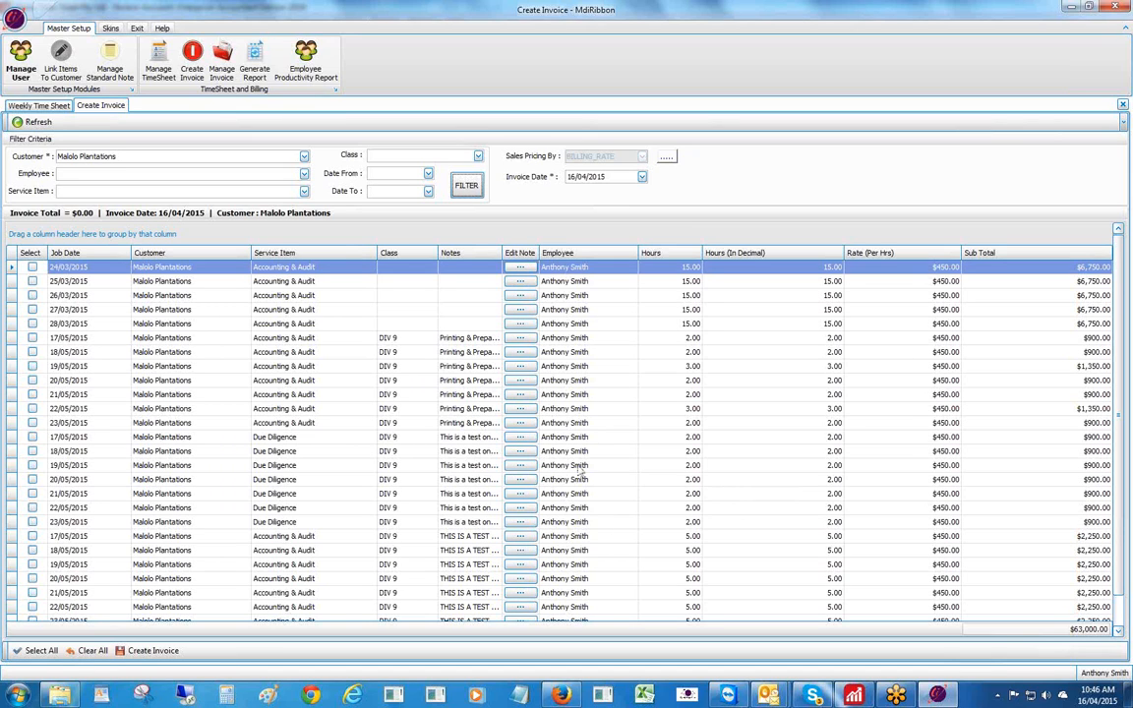
# - Tick only the 24/03, 25/03 and 26/03/2015 rows and create Invoice #43 from them
pyautogui.click(43, 652)
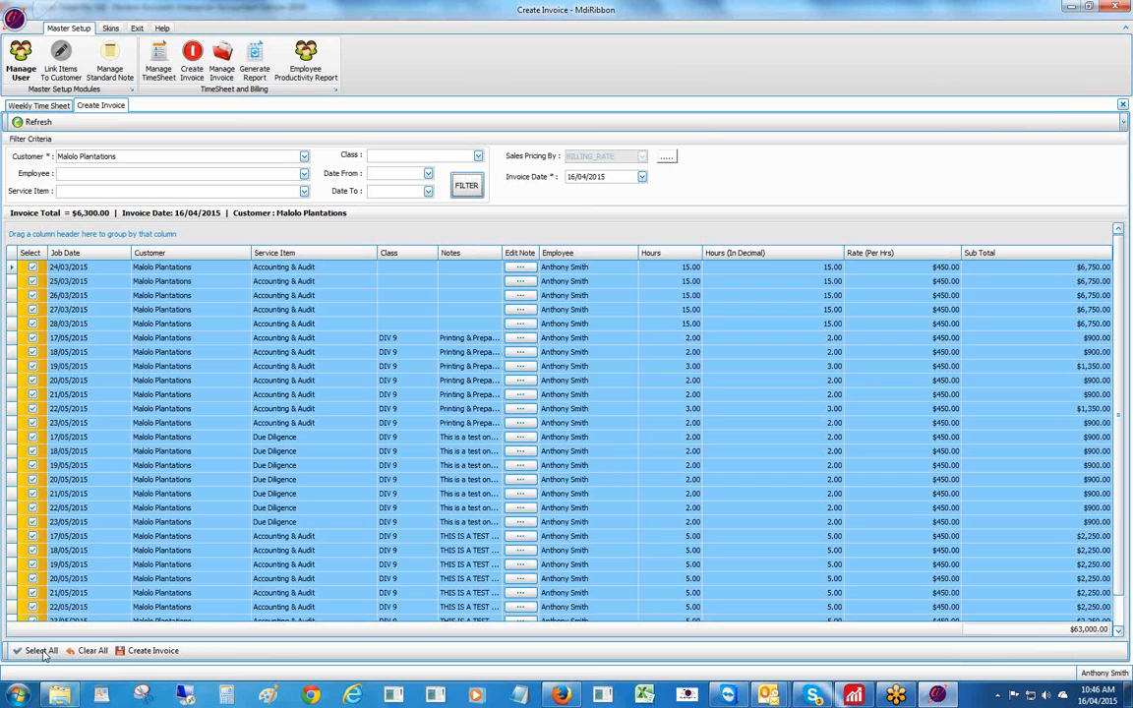
pyautogui.click(92, 651)
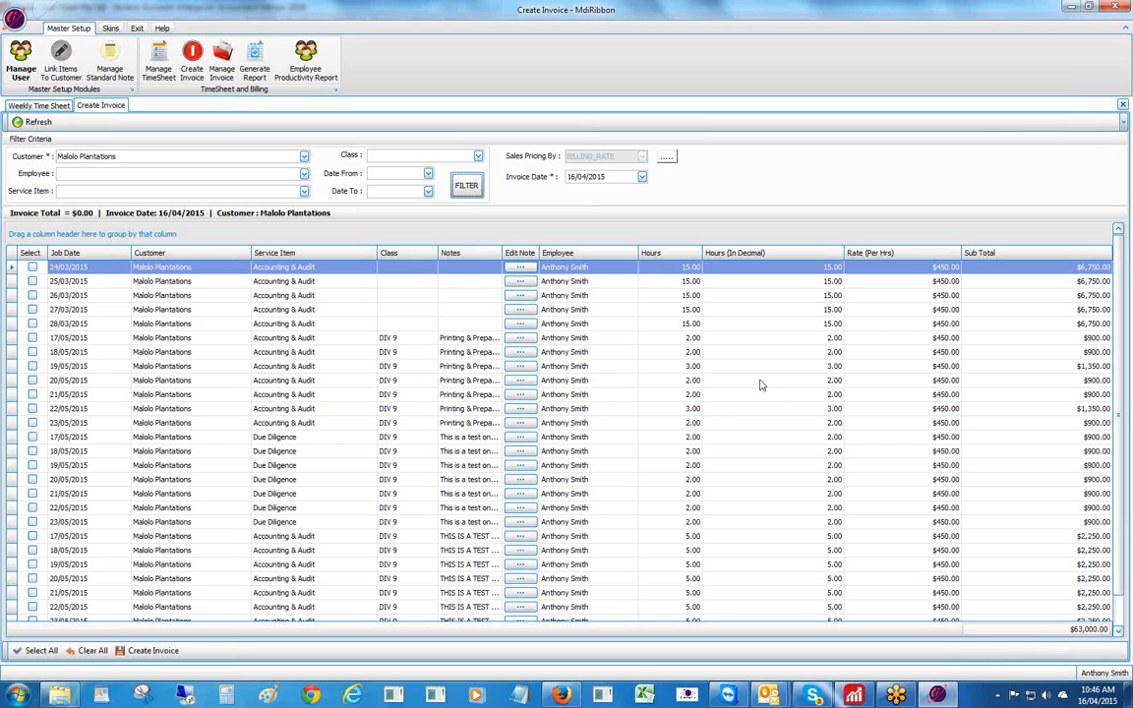
pyautogui.click(33, 267)
pyautogui.click(33, 281)
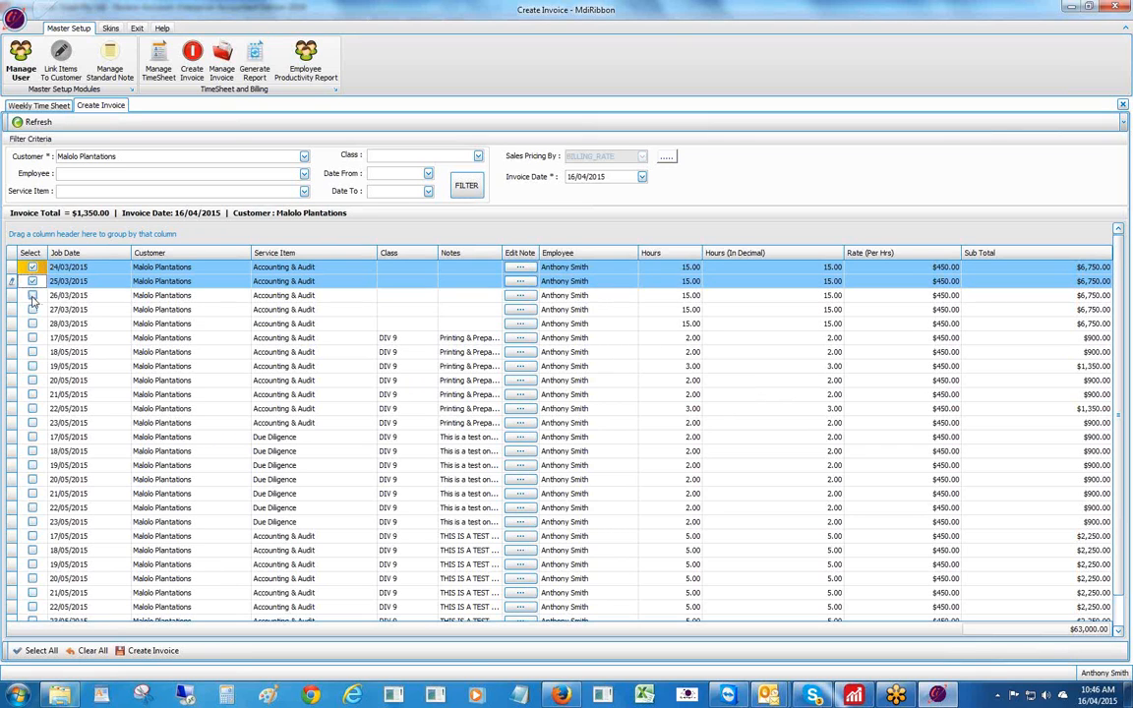
pyautogui.click(32, 296)
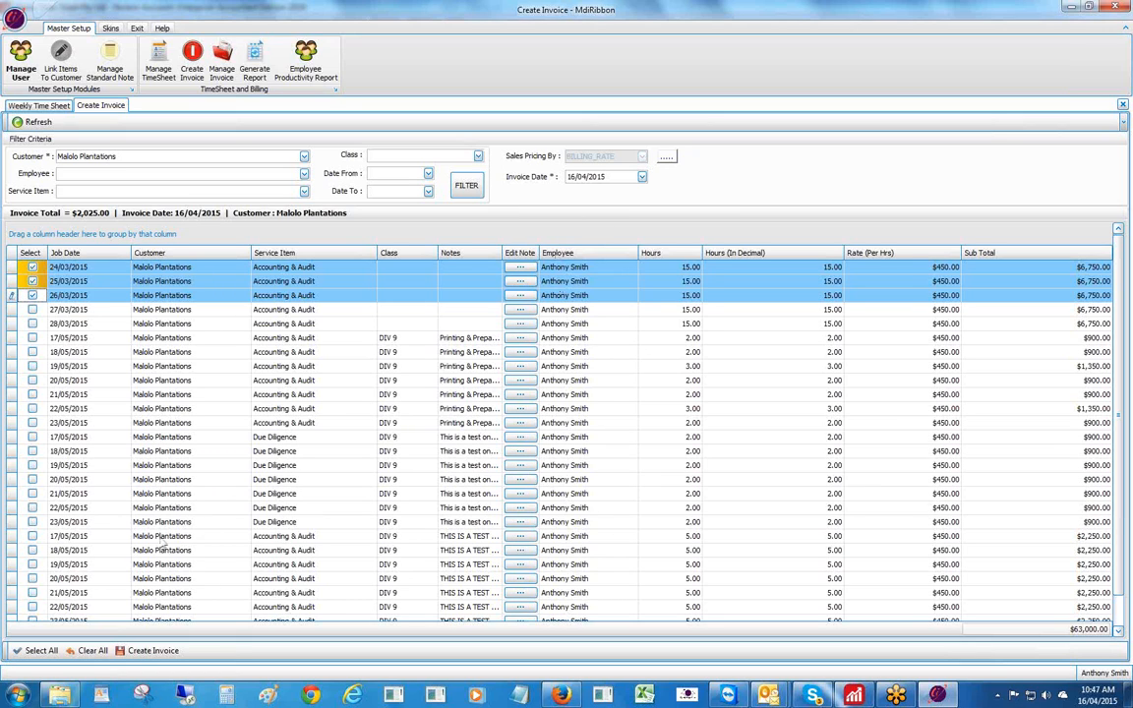
pyautogui.click(142, 651)
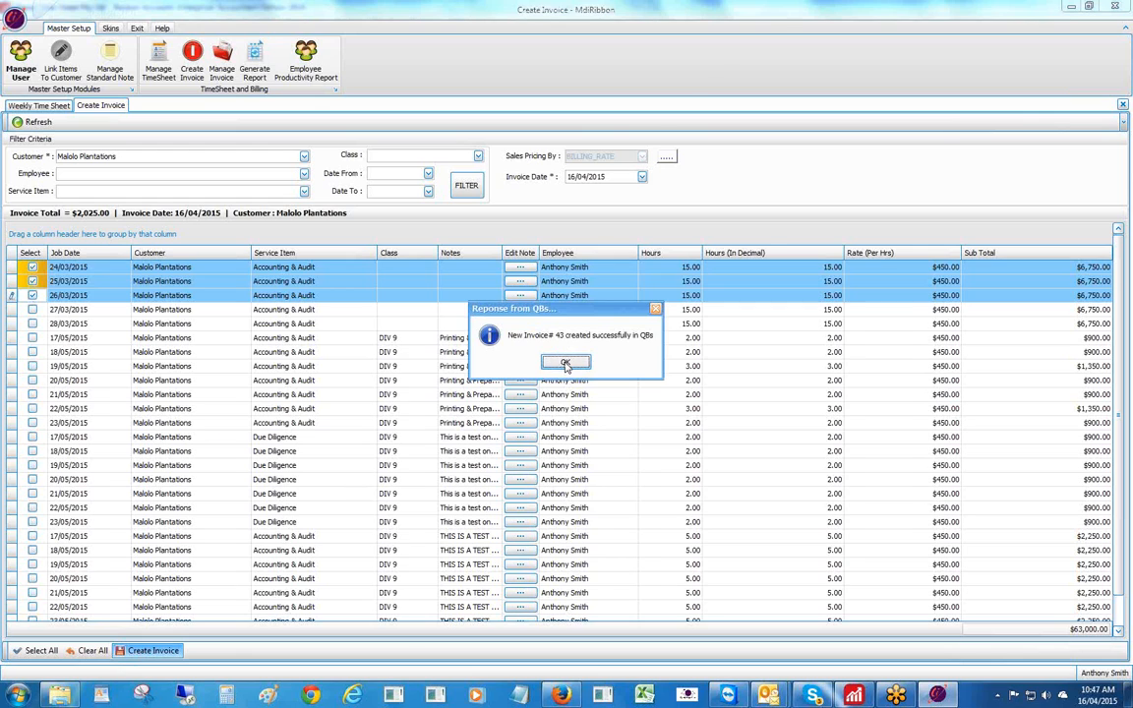
pyautogui.click(565, 364)
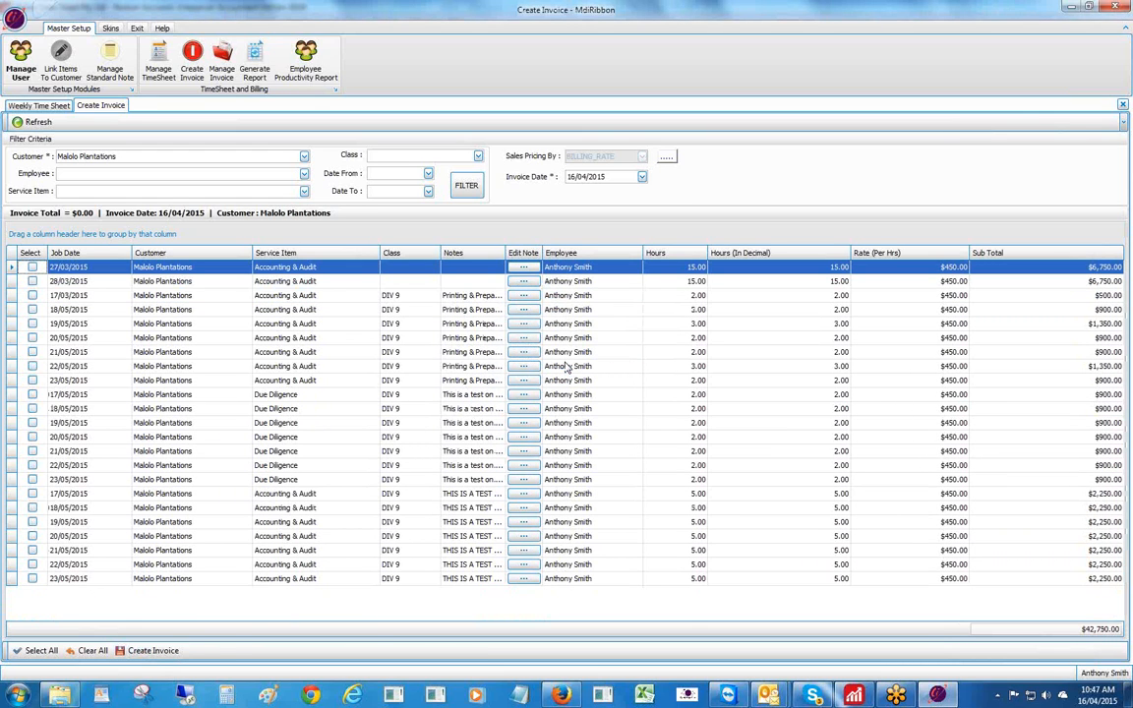
# - List Malolo Plantations' unpaid invoices in Manage Invoice and open Invoice #43 in Reckon
pyautogui.click(224, 67)
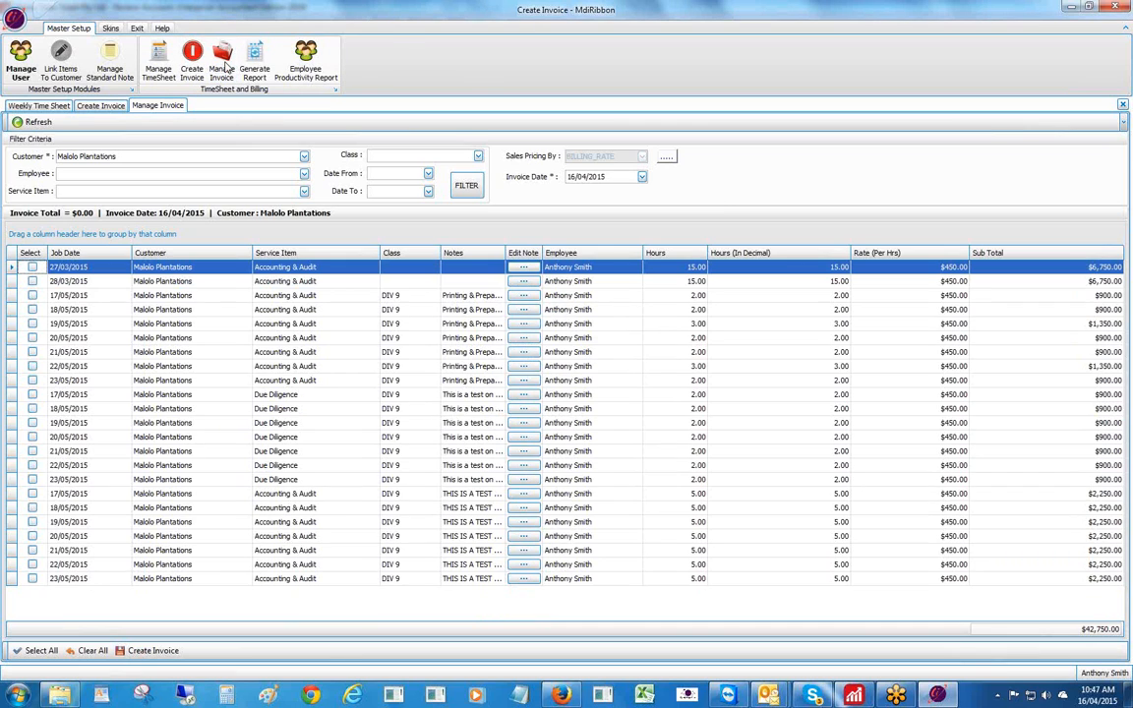
pyautogui.click(21, 123)
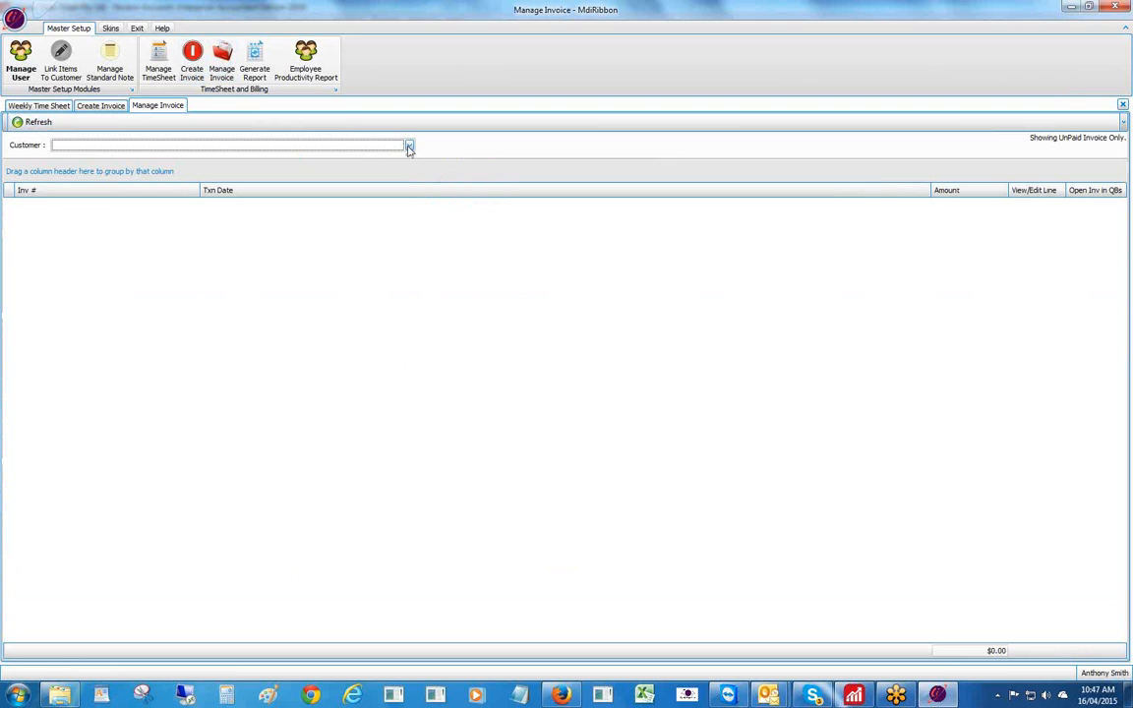
pyautogui.click(409, 145)
pyautogui.scroll(-1, 409, 175)
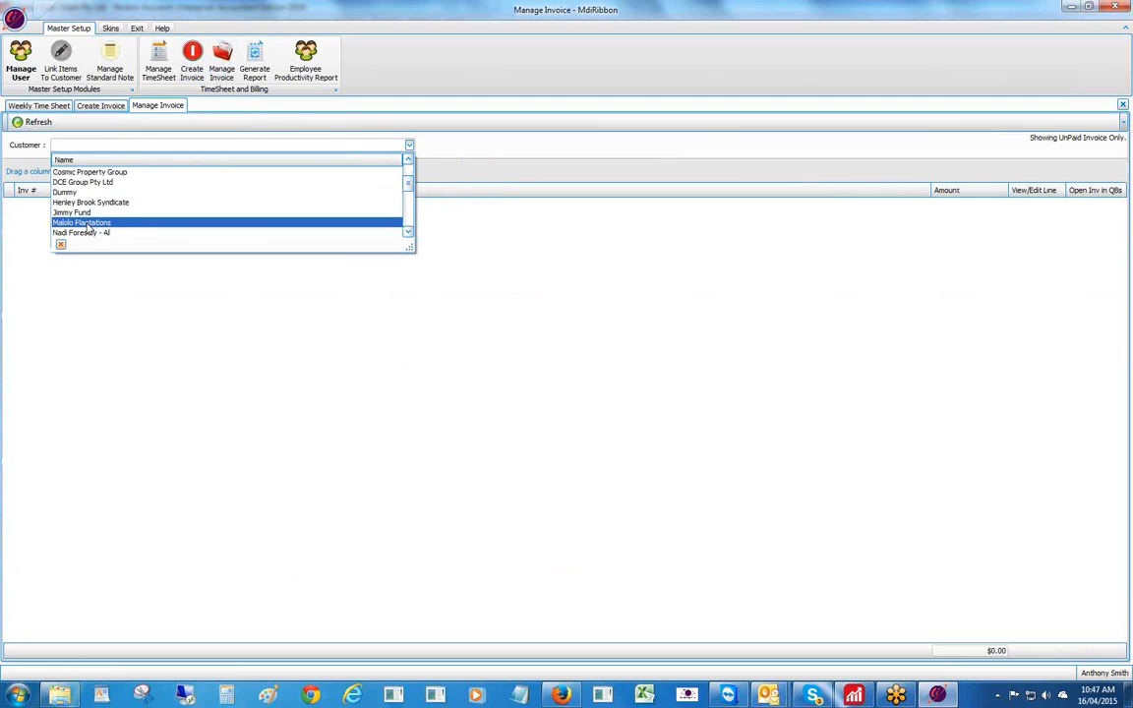
pyautogui.click(85, 222)
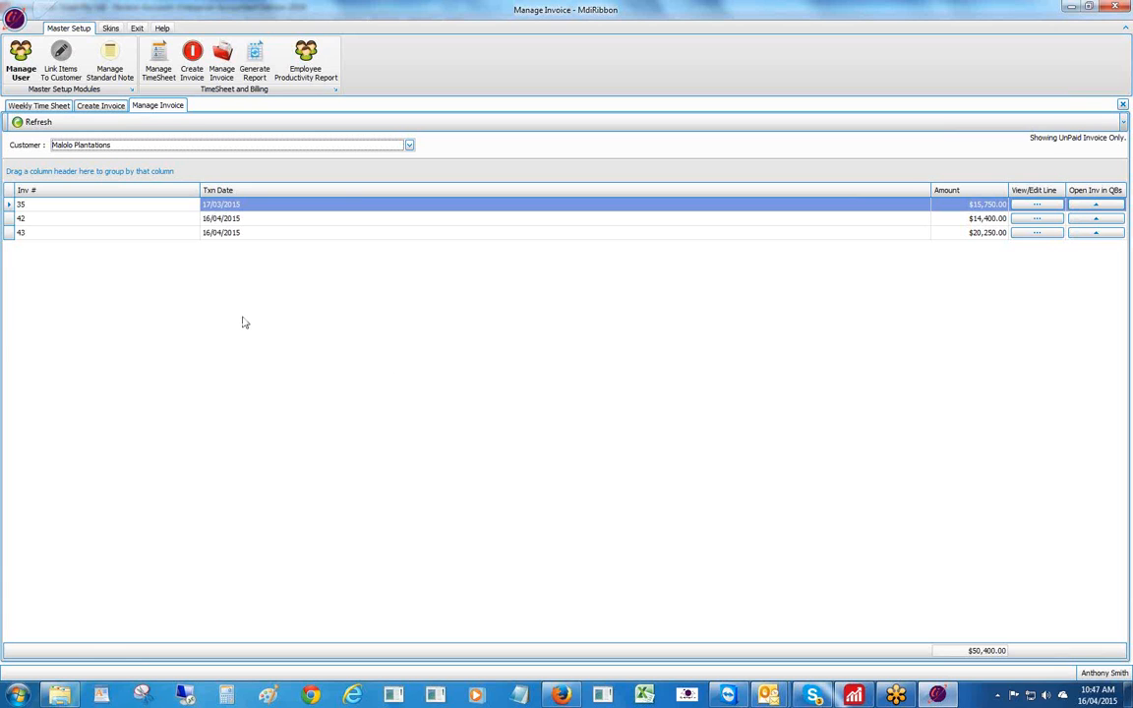
pyautogui.click(1095, 232)
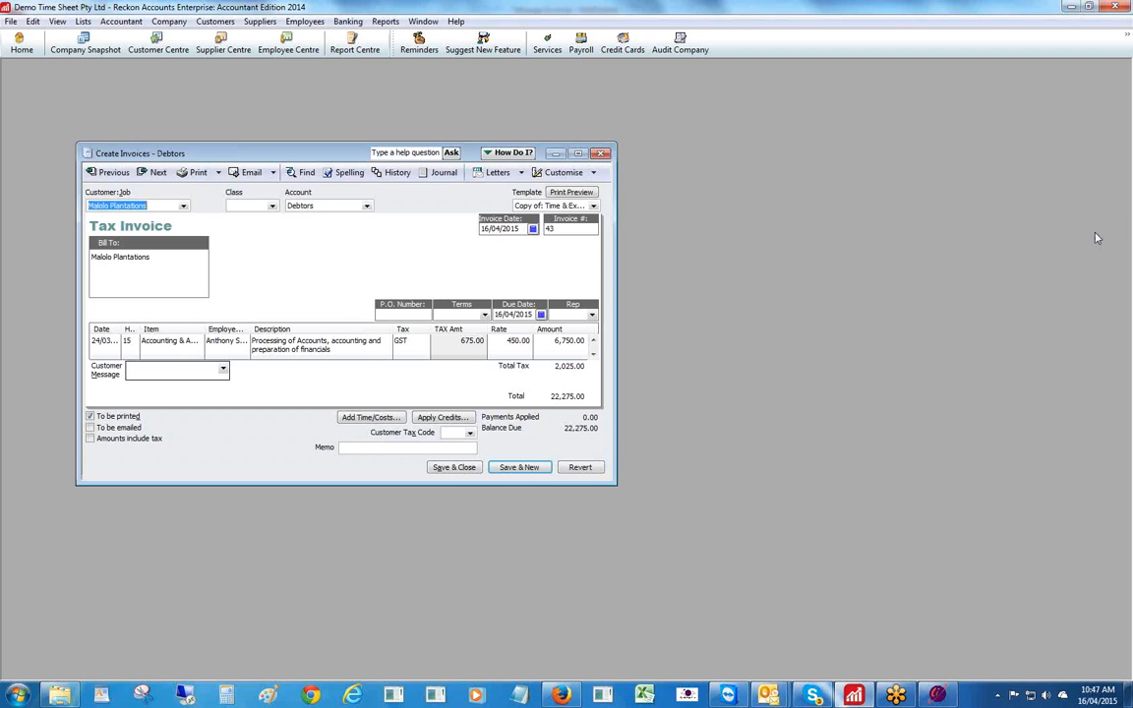
# - Review Invoice #43's three 15-hour 6,750.00 lines, close it, and return to the timesheet app
pyautogui.click(577, 153)
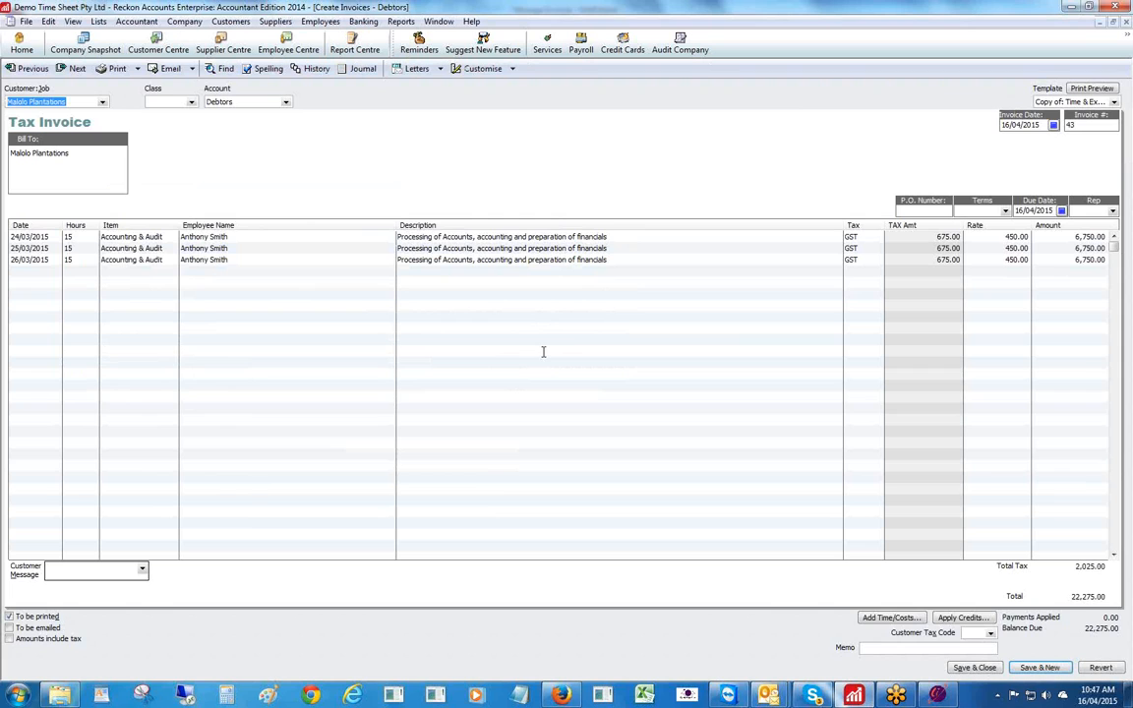
pyautogui.click(1123, 21)
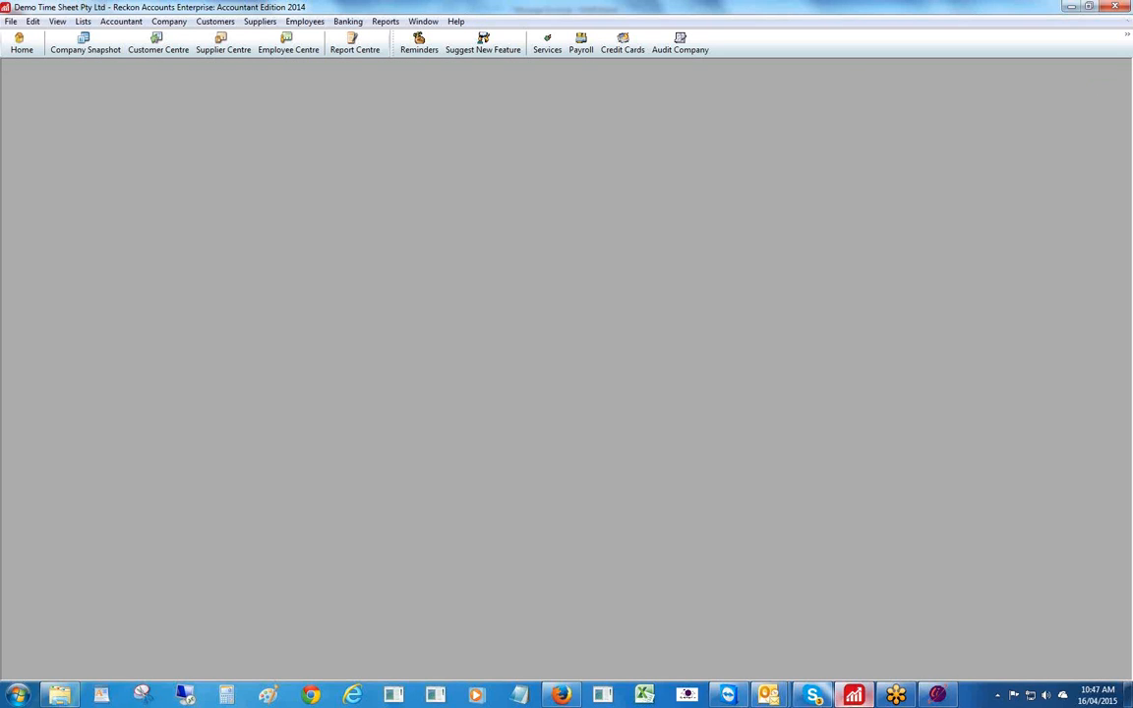
pyautogui.click(936, 696)
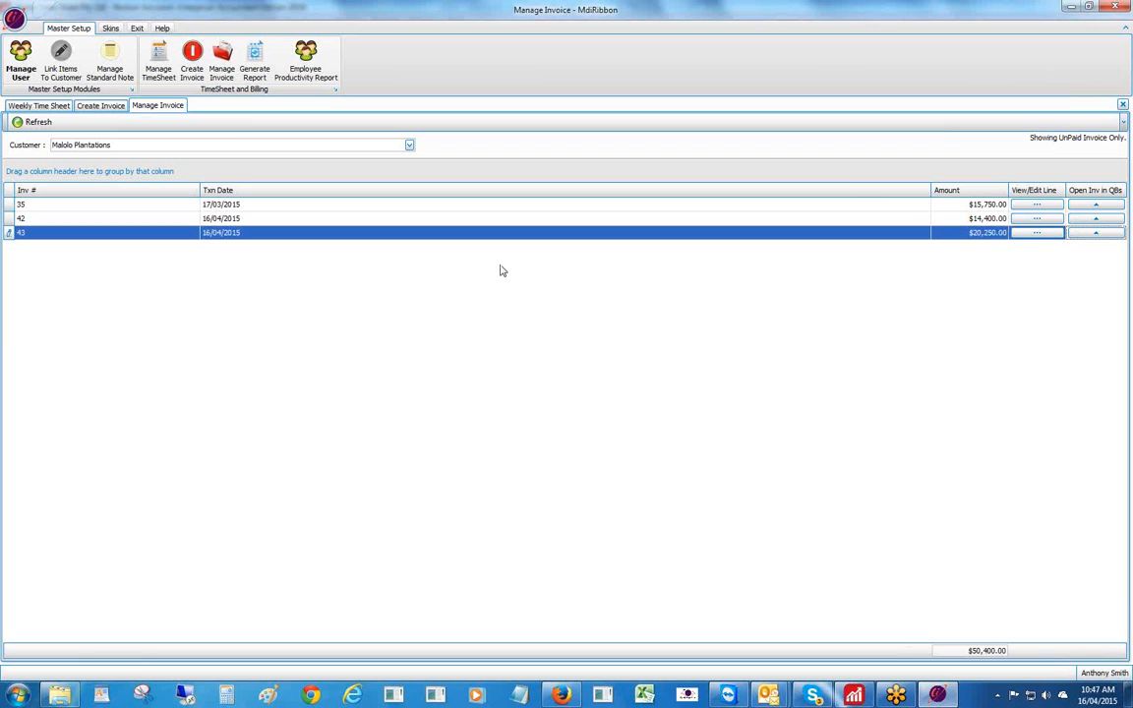
# - Close Manage Invoice to show the remaining $42,750.00 of uninvoiced Malolo Plantations entries
pyautogui.click(1122, 104)
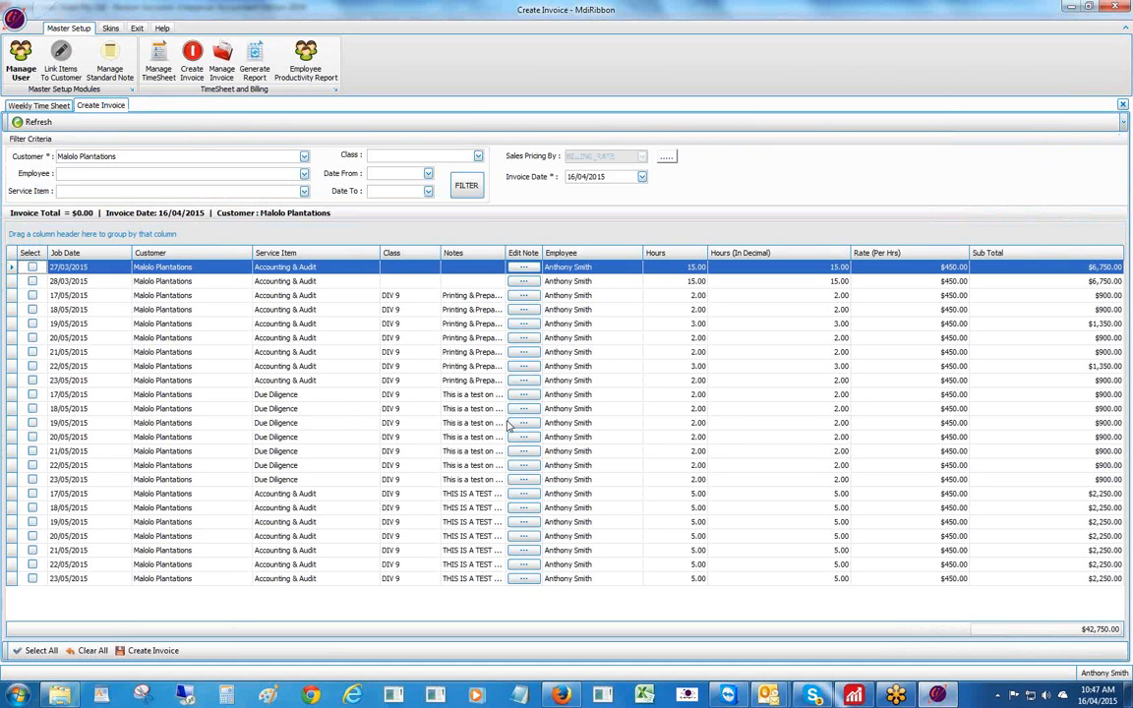